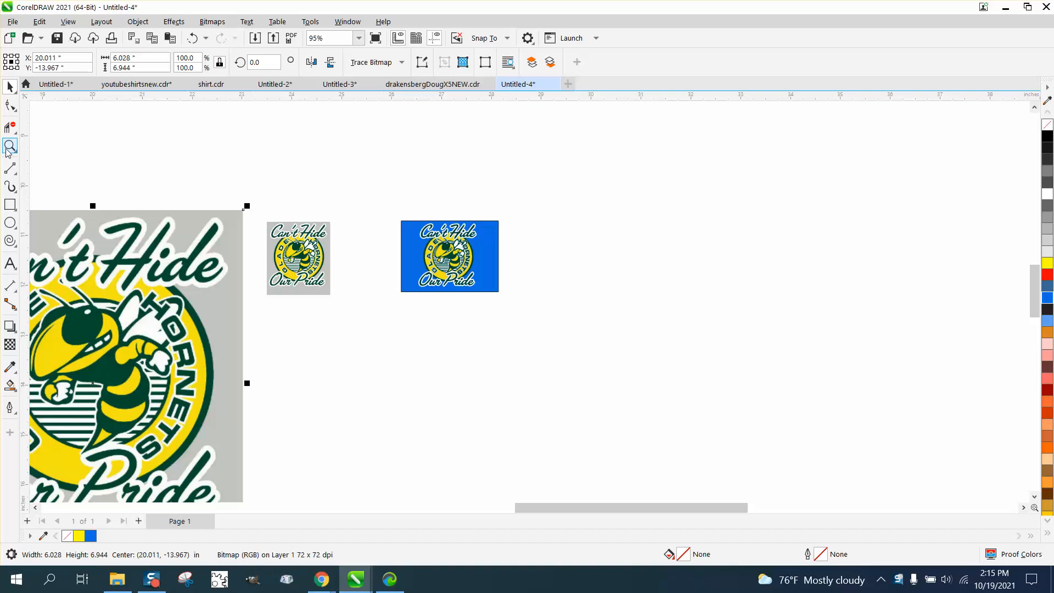
Widen the blue background rectangle behind the hornet logo to about 4.05 inches and fill it with yellow.
{"action": "left_click", "coordinate": [9, 145]}
{"action": "left_click_drag", "start_coordinate": [386, 195], "coordinate": [502, 288]}
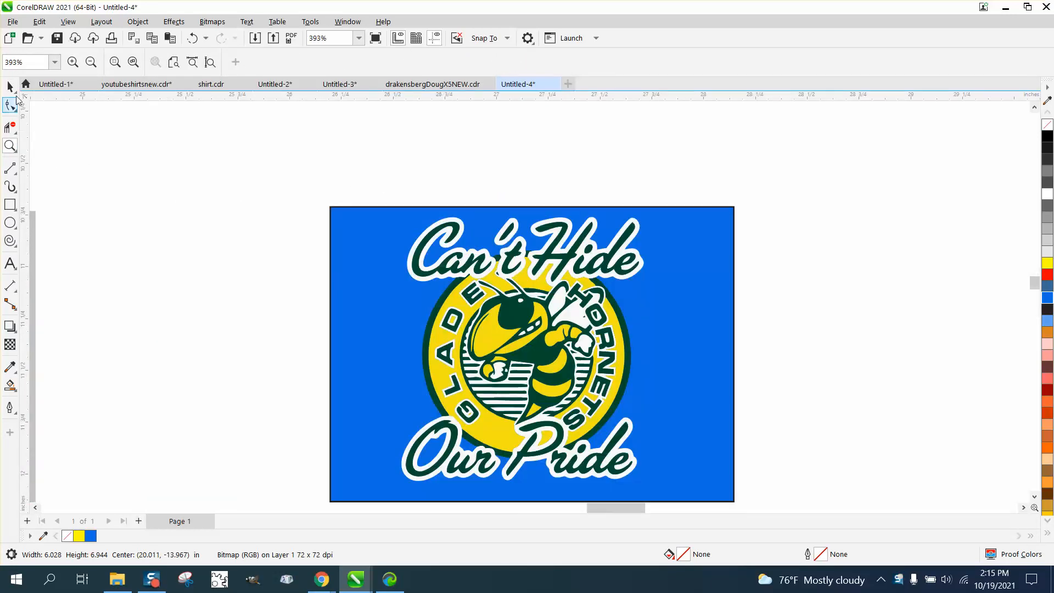
{"action": "left_click", "coordinate": [10, 86]}
{"action": "scroll", "coordinate": [203, 158], "scroll_direction": "down", "scroll_amount": 2}
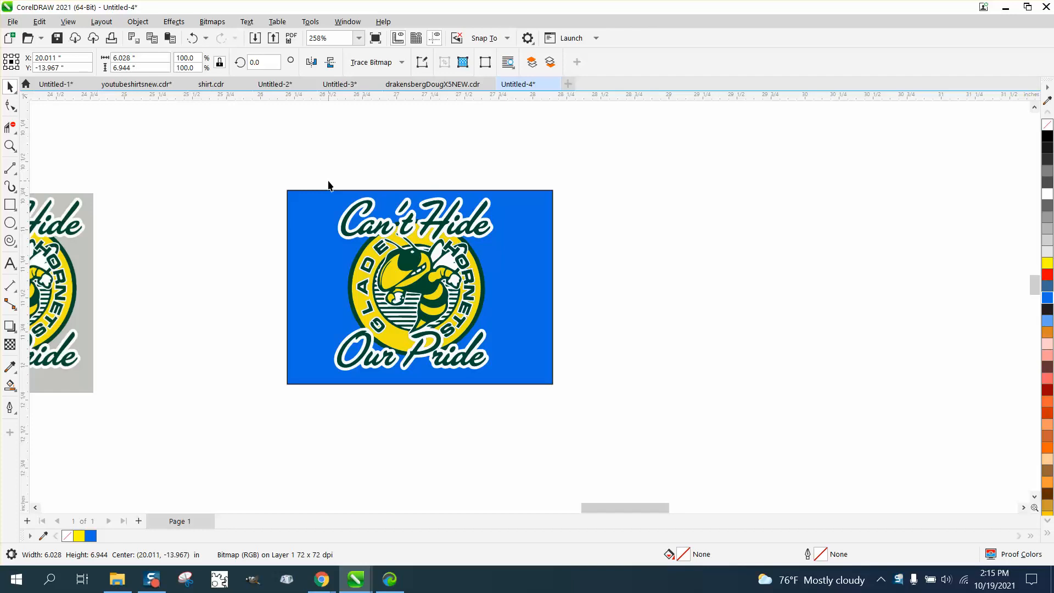
{"action": "left_click", "coordinate": [528, 243]}
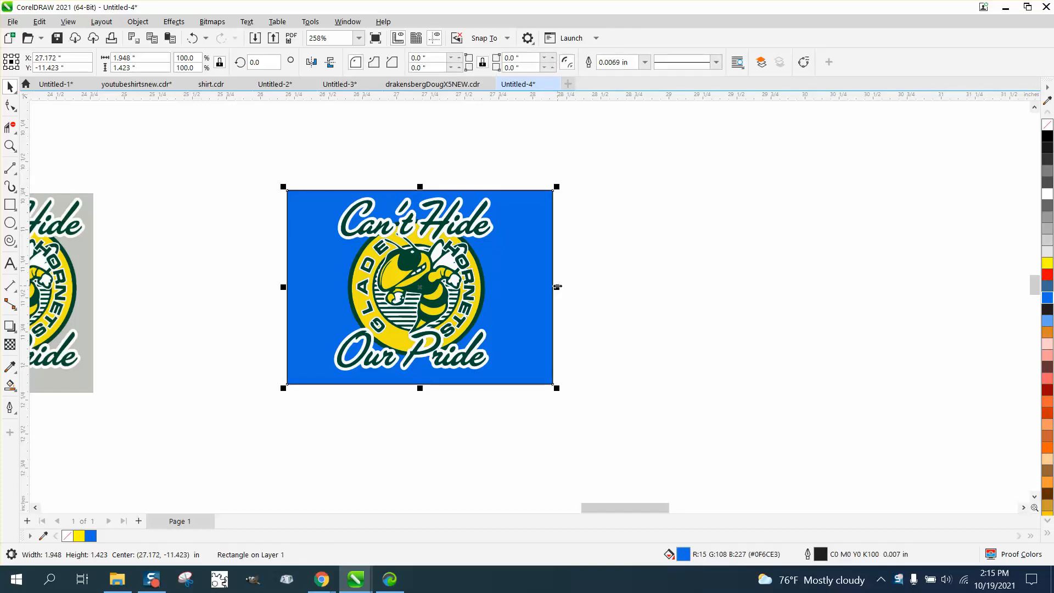
{"action": "left_click_drag", "start_coordinate": [557, 287], "coordinate": [845, 288]}
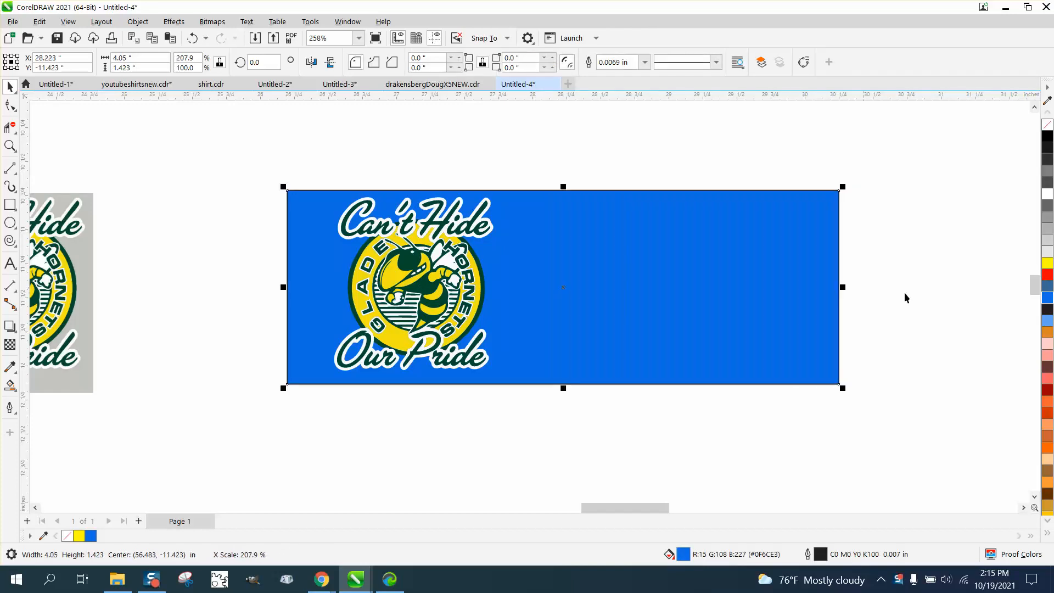
{"action": "left_click", "coordinate": [1048, 263]}
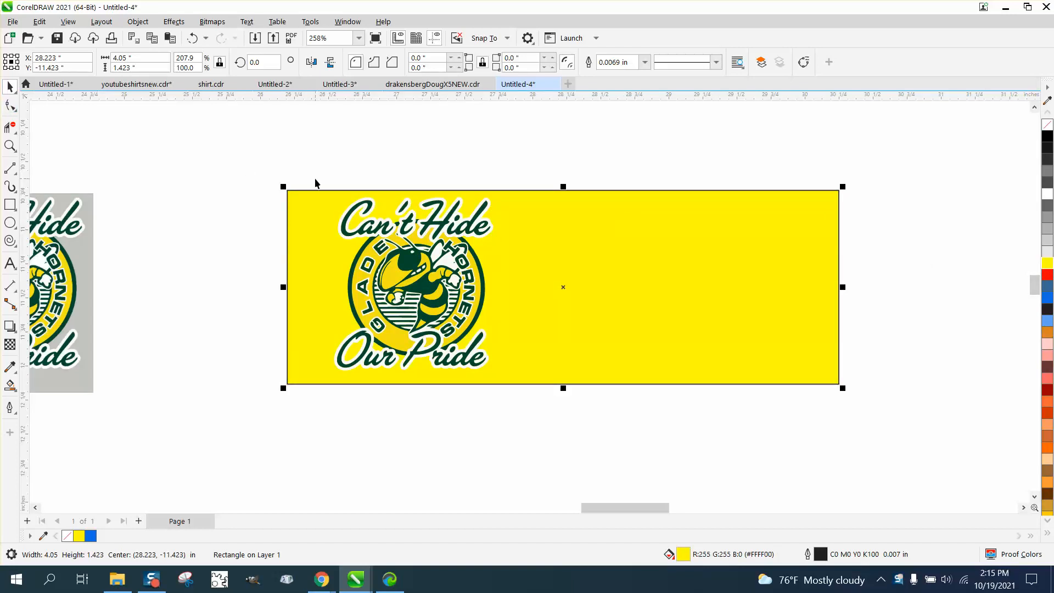
{"action": "left_click", "coordinate": [329, 163]}
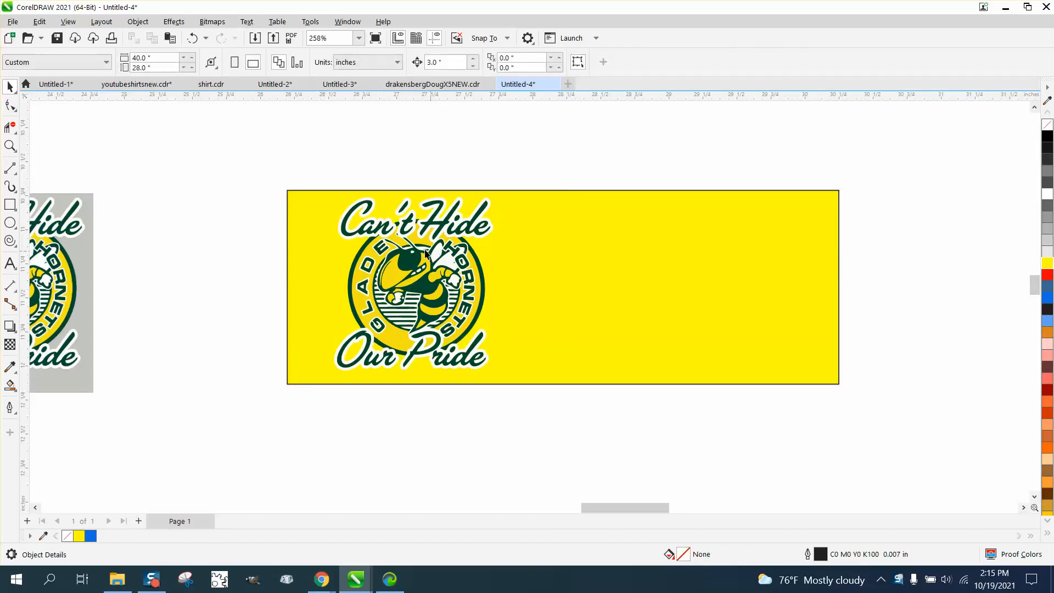
Try nudging the green "Can" lettering 3 inches to the right of the logo, moving it back after each attempt.
{"action": "left_click", "coordinate": [9, 145]}
{"action": "left_click_drag", "start_coordinate": [294, 180], "coordinate": [587, 414]}
{"action": "left_click", "coordinate": [9, 86]}
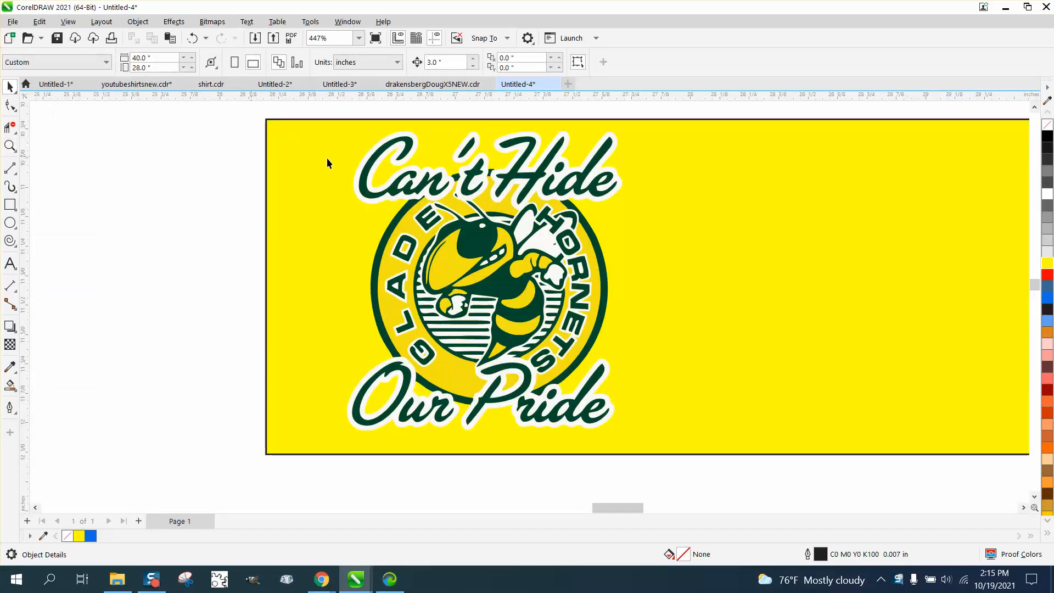
{"action": "left_click", "coordinate": [407, 149]}
{"action": "key", "text": "Right"}
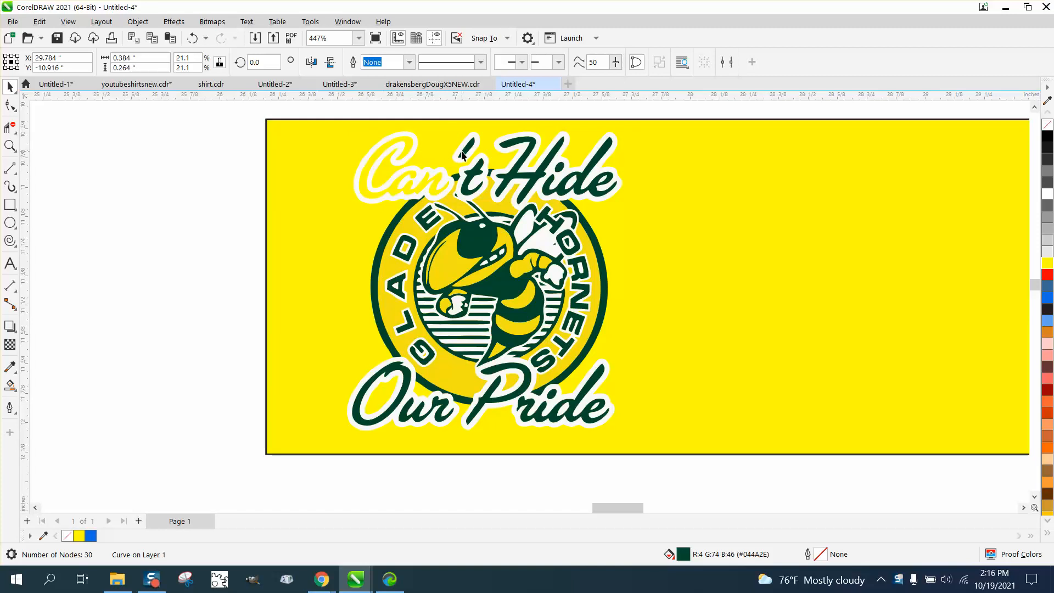
{"action": "key", "text": "Left"}
{"action": "scroll", "coordinate": [446, 169], "scroll_direction": "down", "scroll_amount": 1}
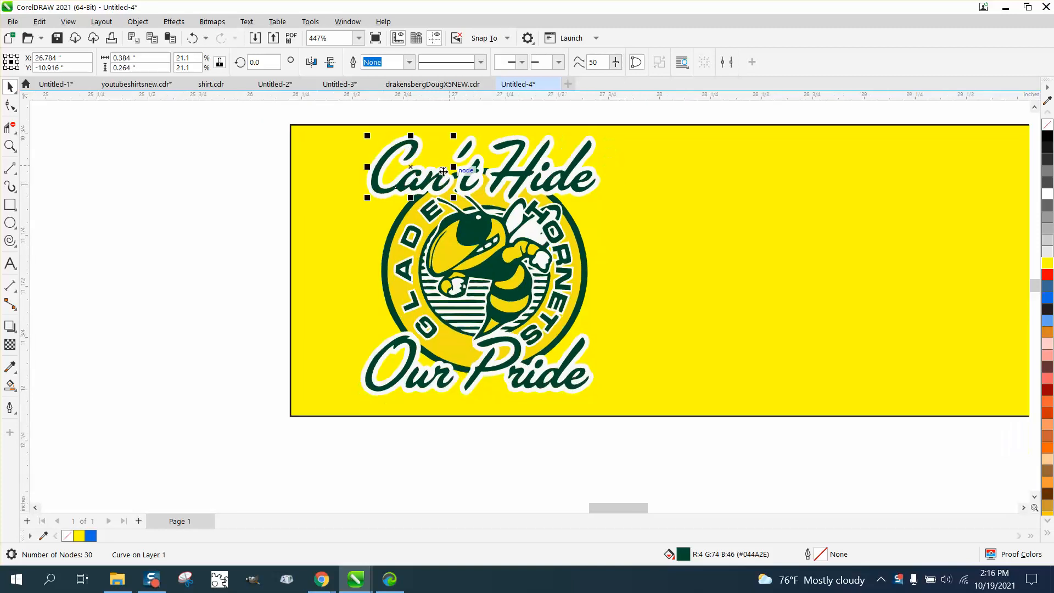
{"action": "scroll", "coordinate": [400, 181], "scroll_direction": "down", "scroll_amount": 1}
{"action": "key", "text": "Right"}
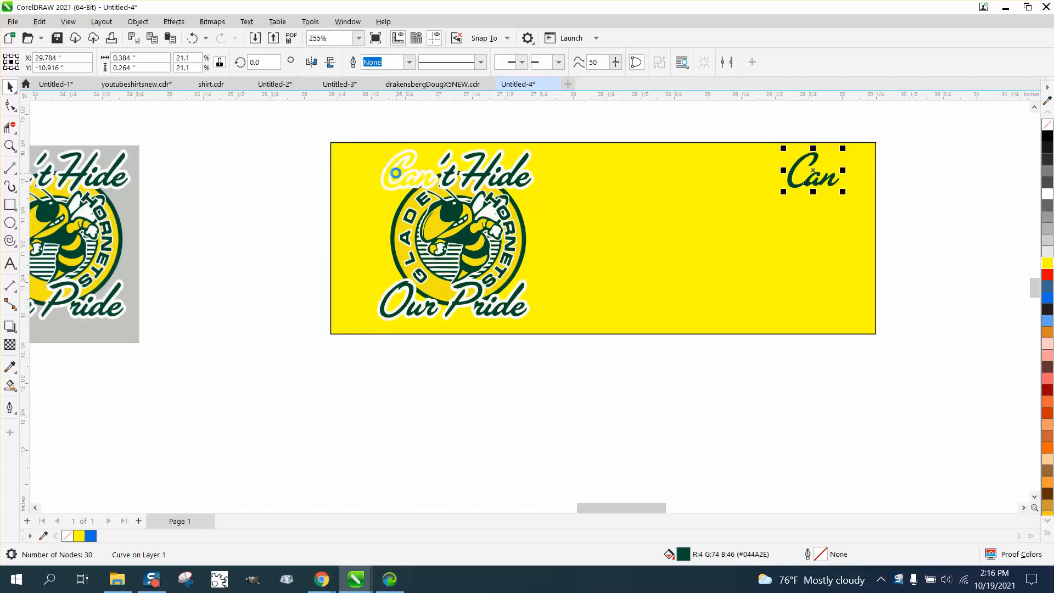
{"action": "key", "text": "Left"}
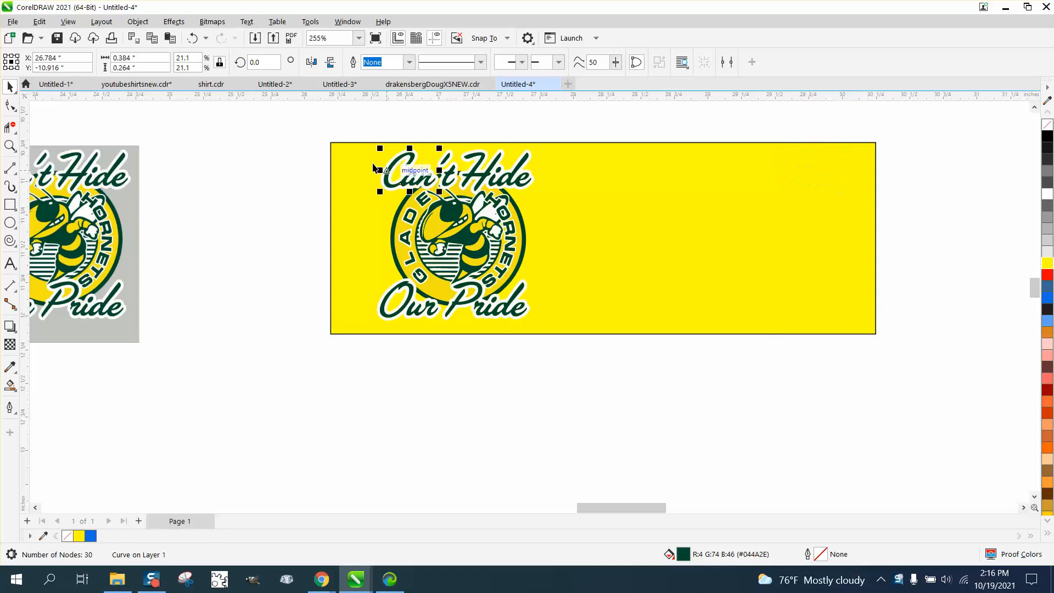
Set the nudge distance to 1.5 inches with no objects selected.
{"action": "left_click", "coordinate": [348, 129]}
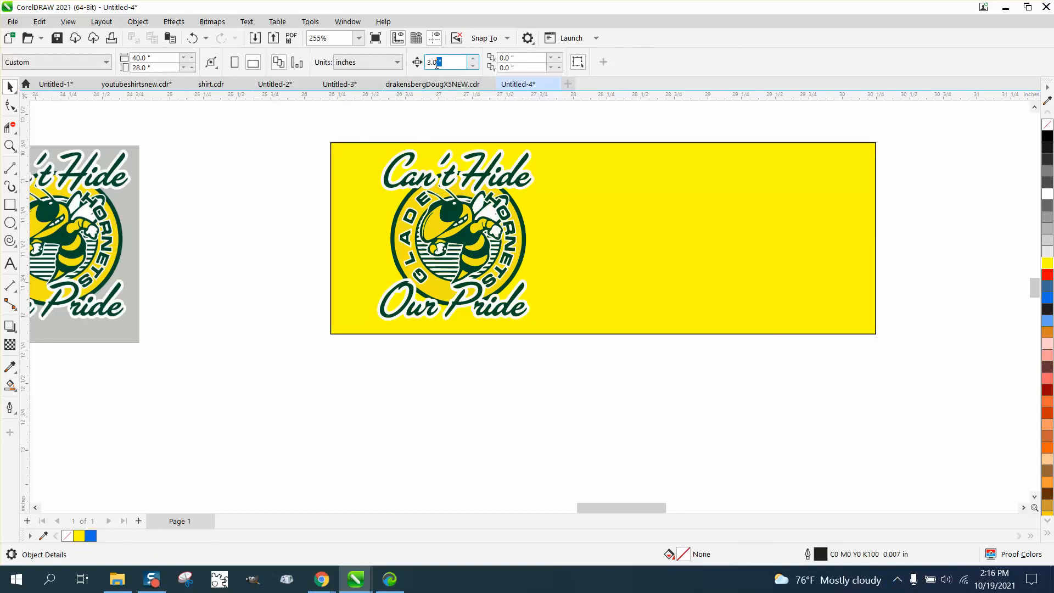
{"action": "left_click_drag", "start_coordinate": [372, 130], "coordinate": [546, 327]}
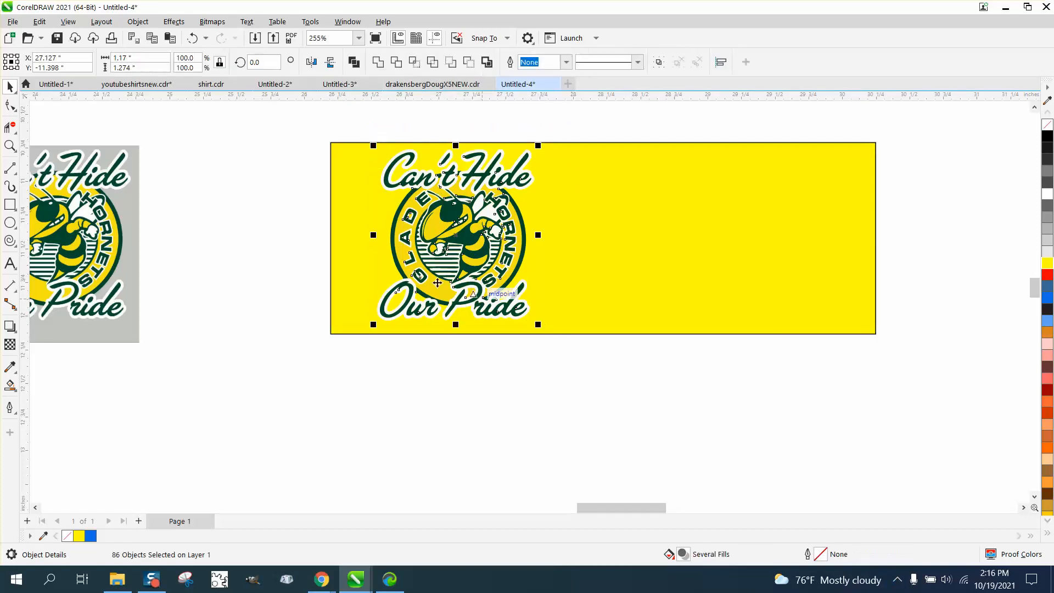
{"action": "left_click", "coordinate": [275, 188]}
{"action": "double_click", "coordinate": [426, 62]}
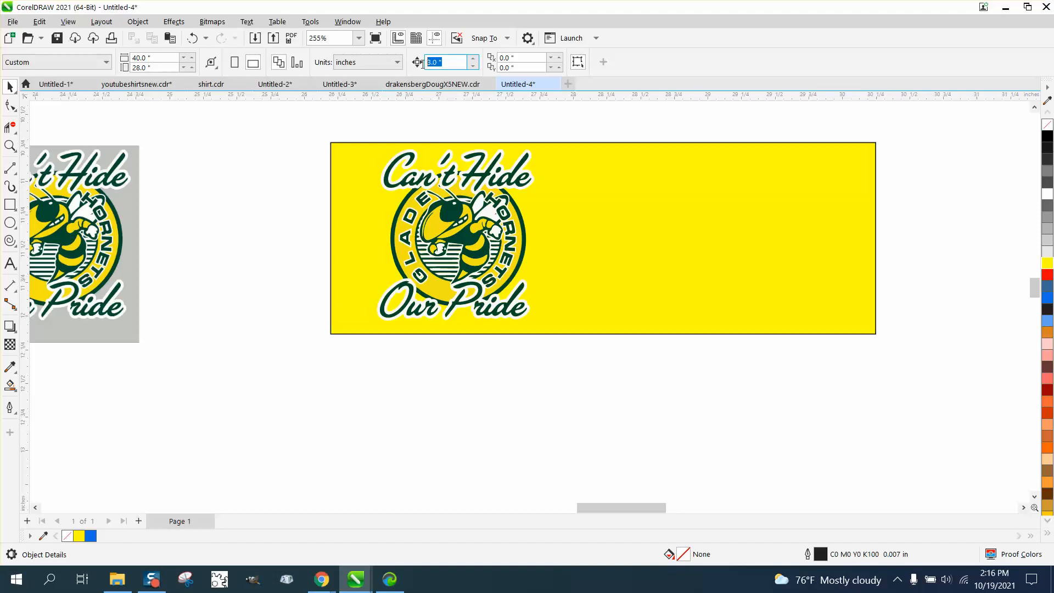
{"action": "type", "text": "1.5"}
{"action": "key", "text": "Return"}
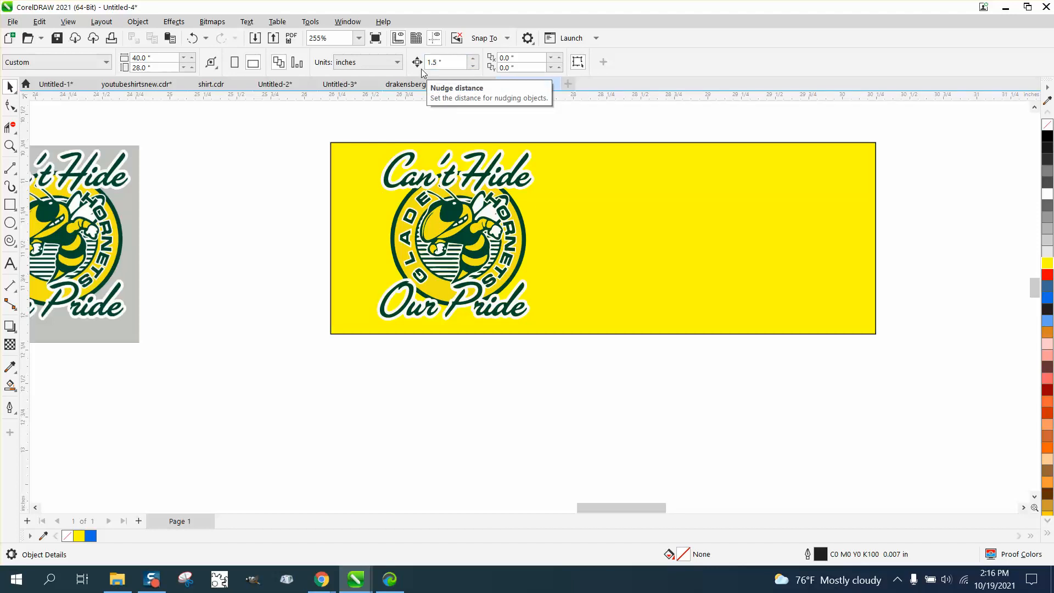
Nudge the green "Can", apostrophe, "t" and the small fragment beneath them 1.5 inches right, out of their white outline.
{"action": "left_click", "coordinate": [9, 145]}
{"action": "left_click_drag", "start_coordinate": [376, 142], "coordinate": [810, 342]}
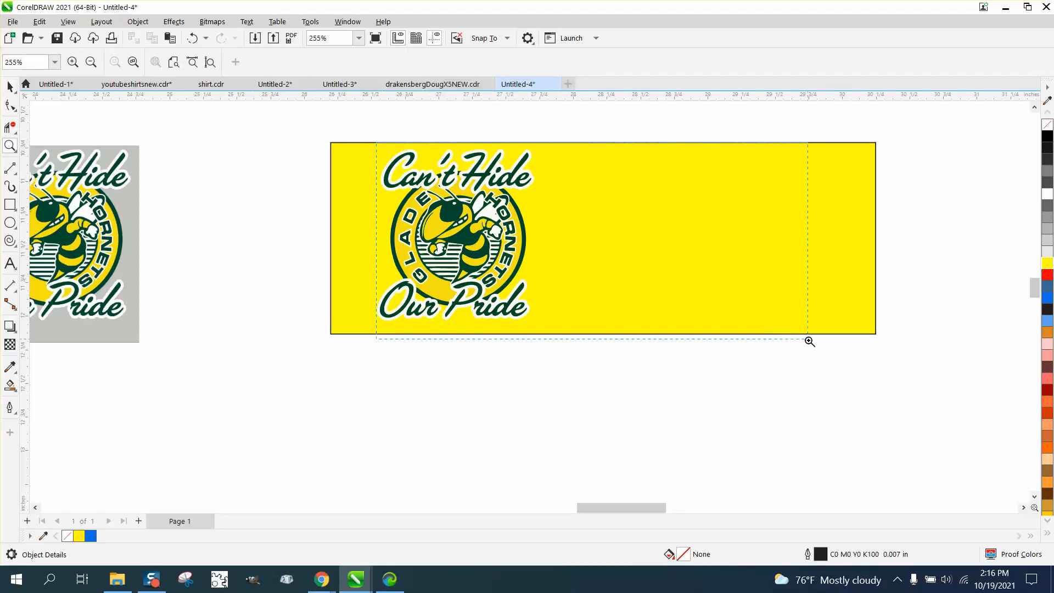
{"action": "left_click", "coordinate": [10, 86]}
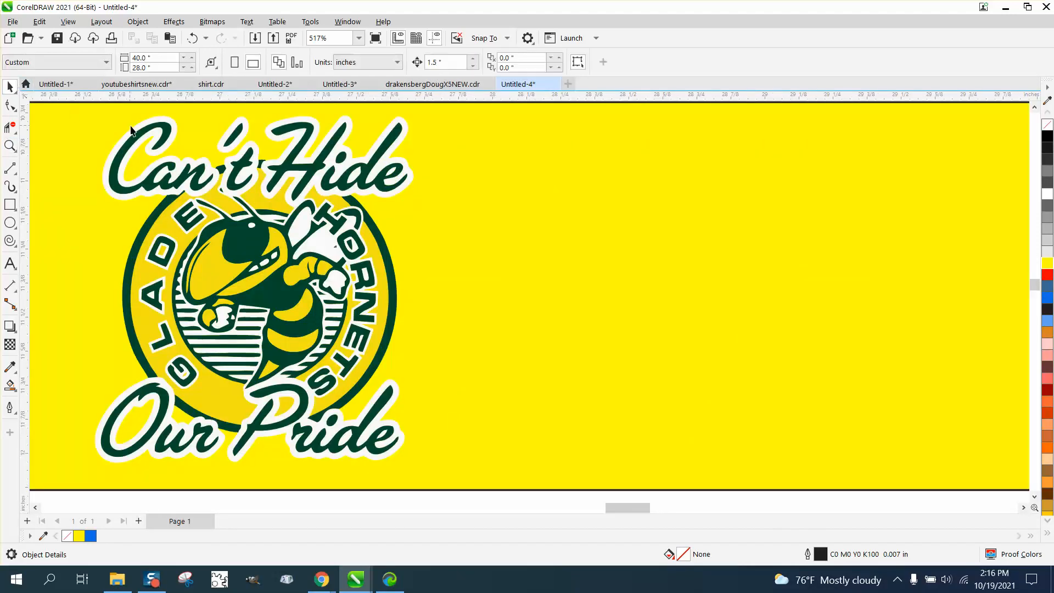
{"action": "left_click", "coordinate": [166, 133]}
{"action": "key", "text": "Right"}
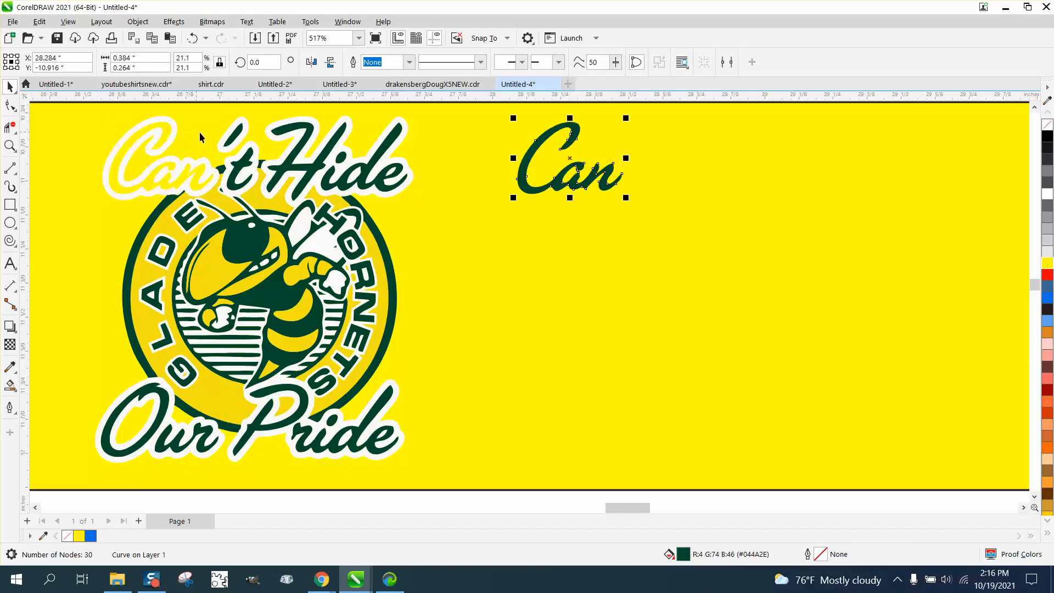
{"action": "left_click", "coordinate": [237, 137]}
{"action": "key", "text": "Right"}
{"action": "left_click", "coordinate": [234, 172]}
{"action": "key", "text": "Right"}
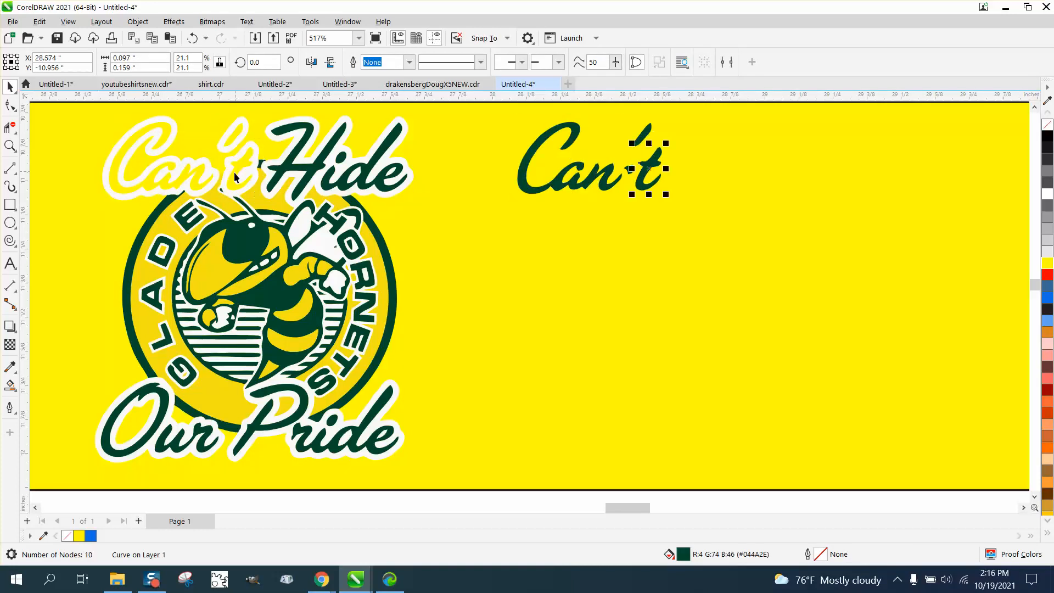
{"action": "left_click", "coordinate": [220, 189]}
{"action": "key", "text": "Right"}
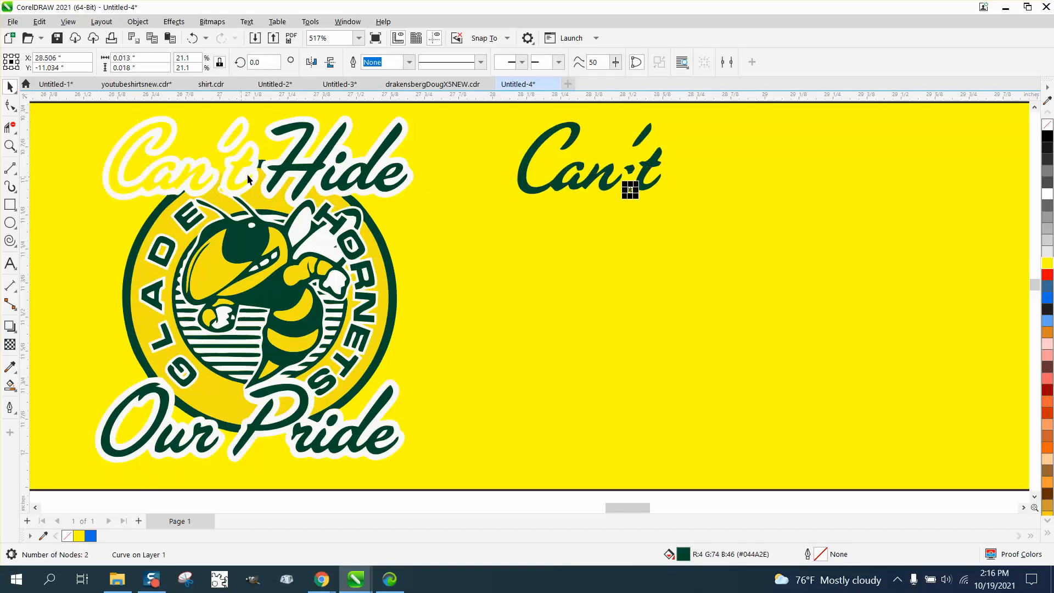
Nudge the green "H", its neighbouring fragment, "ide" and the i's dot 1.5 inches right to complete "Can't Hide" beside the logo.
{"action": "left_click", "coordinate": [323, 175]}
{"action": "key", "text": "Right"}
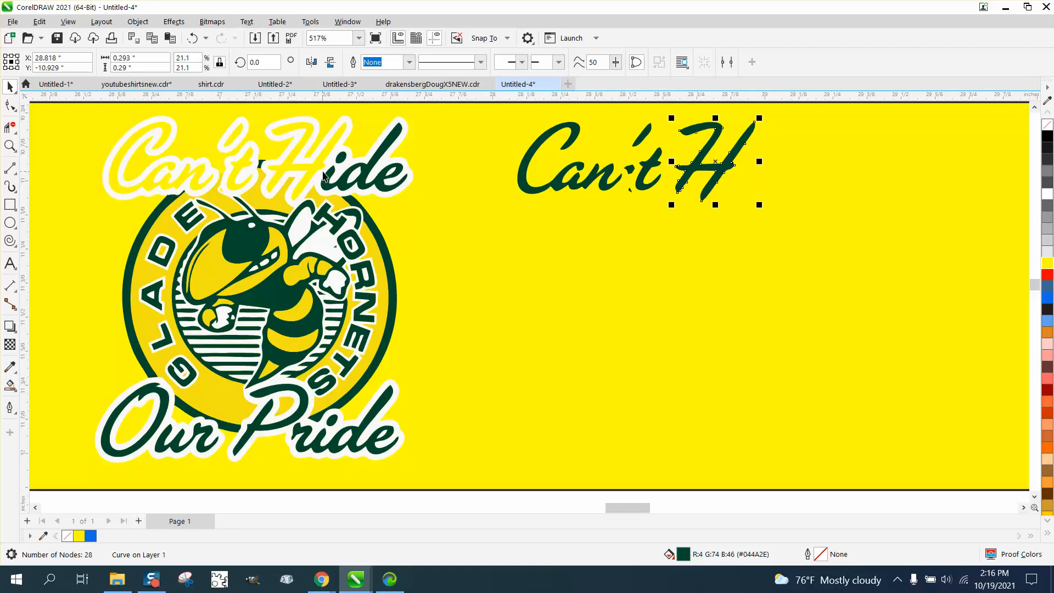
{"action": "left_click", "coordinate": [261, 162]}
{"action": "key", "text": "Right"}
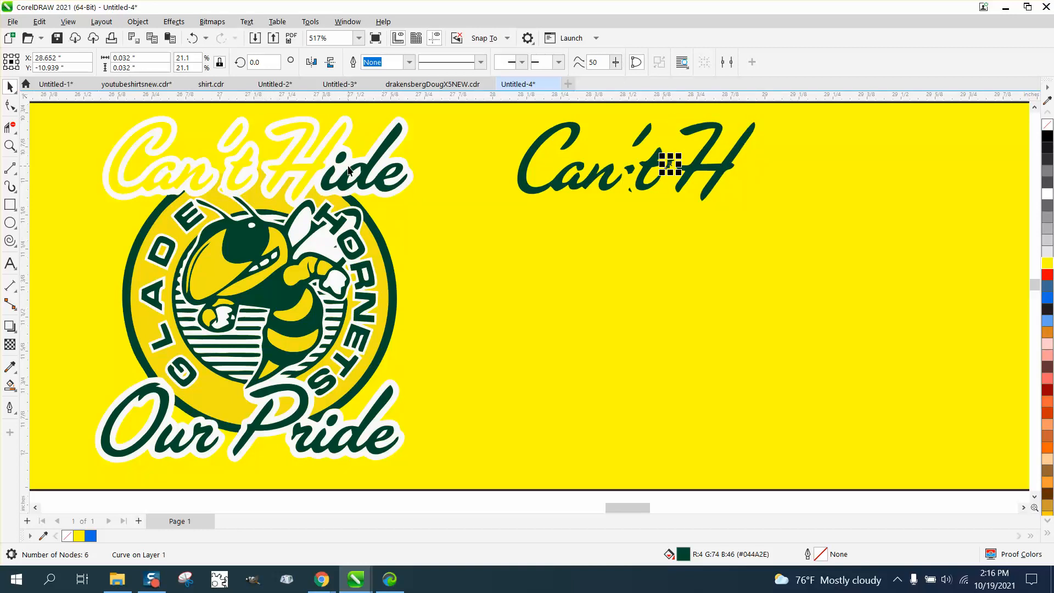
{"action": "left_click", "coordinate": [346, 169]}
{"action": "key", "text": "Right"}
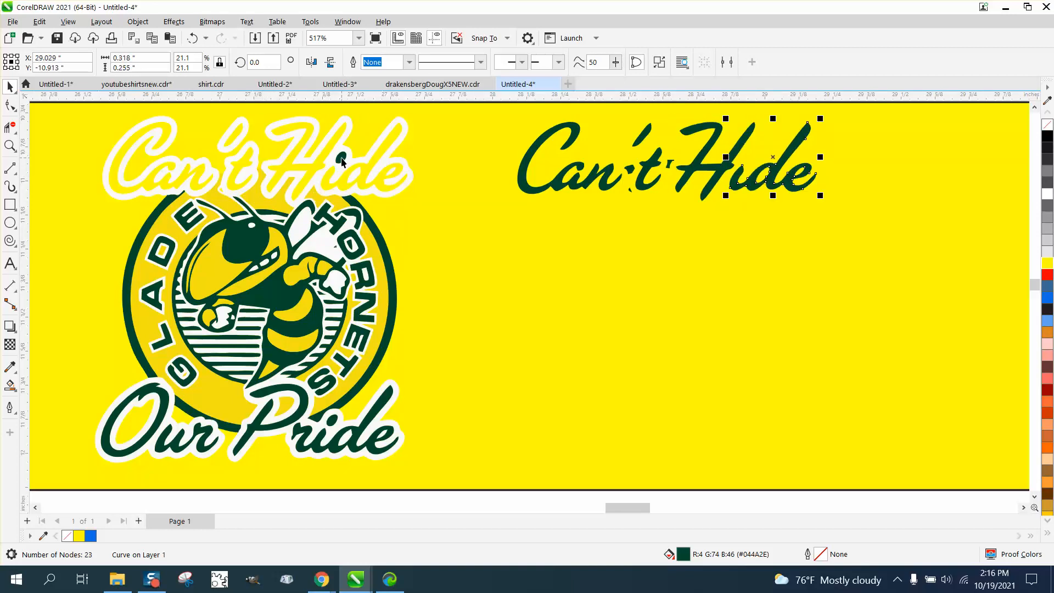
{"action": "left_click", "coordinate": [341, 158]}
{"action": "key", "text": "Right"}
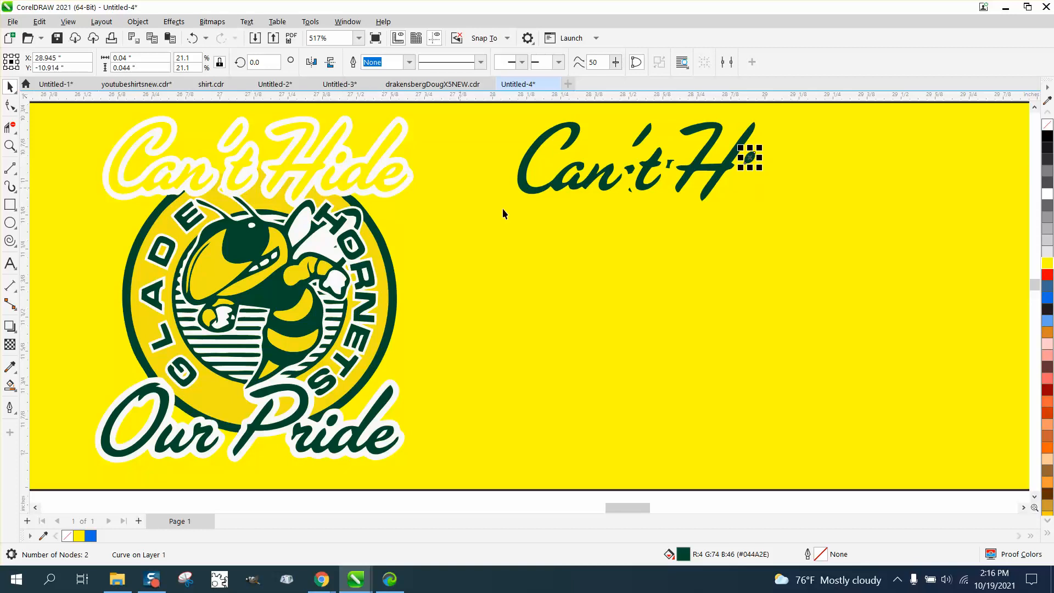
{"action": "scroll", "coordinate": [546, 227], "scroll_direction": "down", "scroll_amount": 2}
{"action": "left_click", "coordinate": [959, 201]}
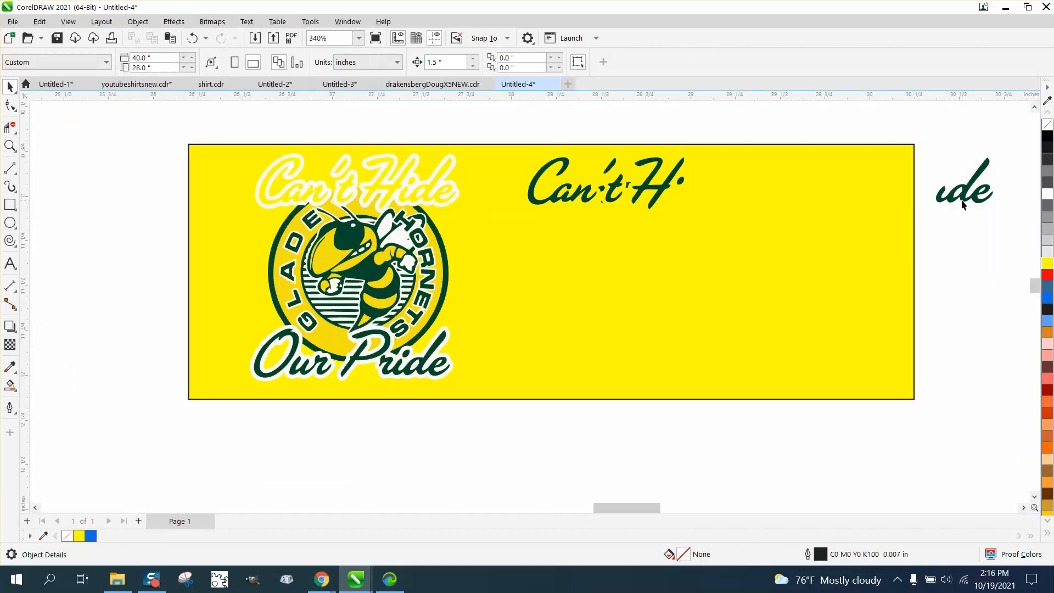
{"action": "left_click", "coordinate": [965, 198]}
{"action": "key", "text": "Left"}
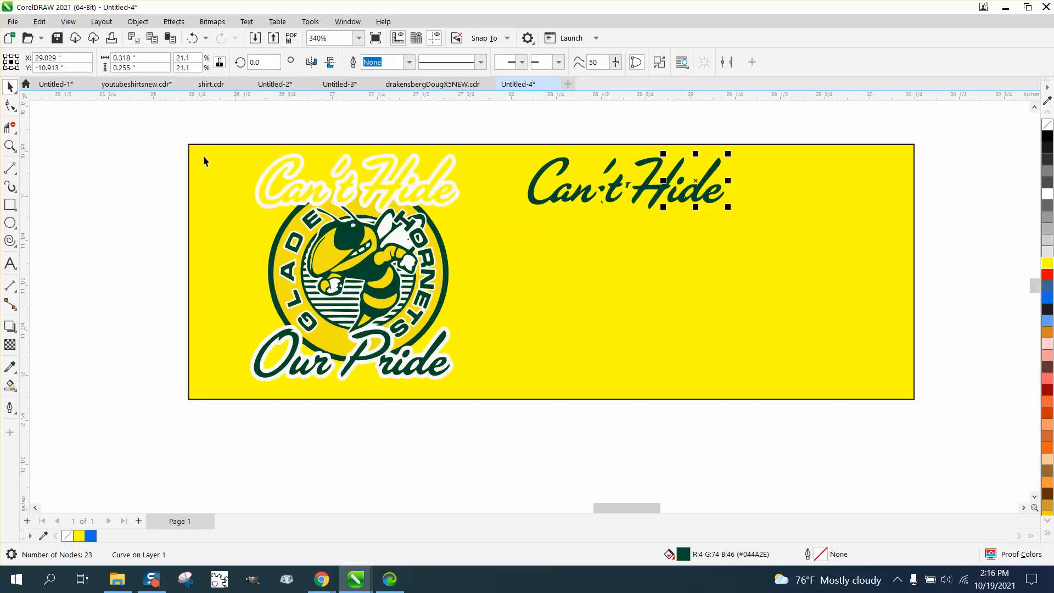
Select all the separated "Can't Hide" lettering pieces and fill them with black.
{"action": "left_click", "coordinate": [10, 146]}
{"action": "left_click_drag", "start_coordinate": [541, 145], "coordinate": [829, 252]}
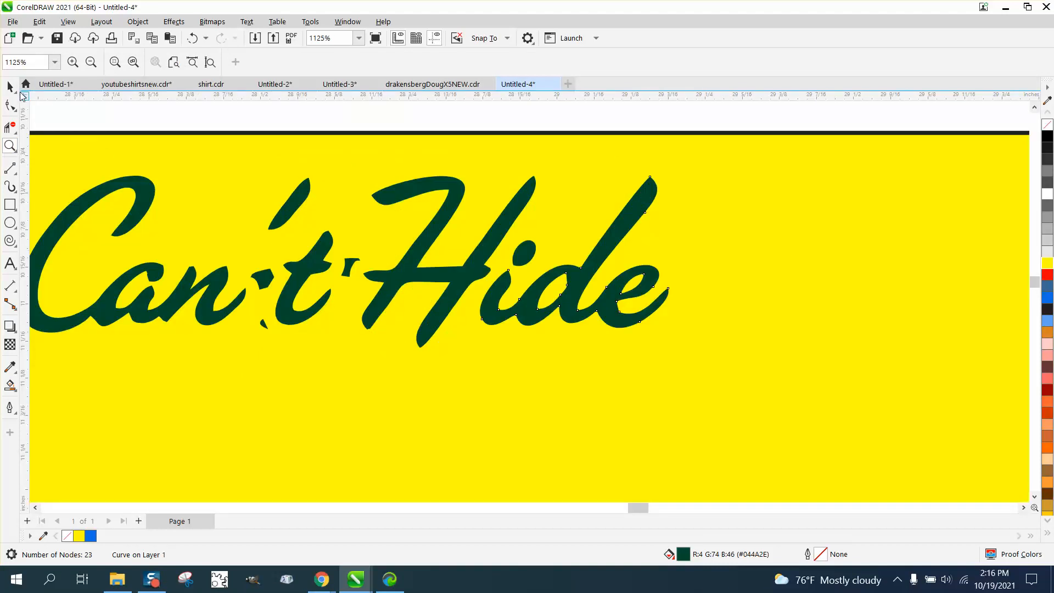
{"action": "left_click", "coordinate": [10, 86]}
{"action": "left_click", "coordinate": [44, 88]}
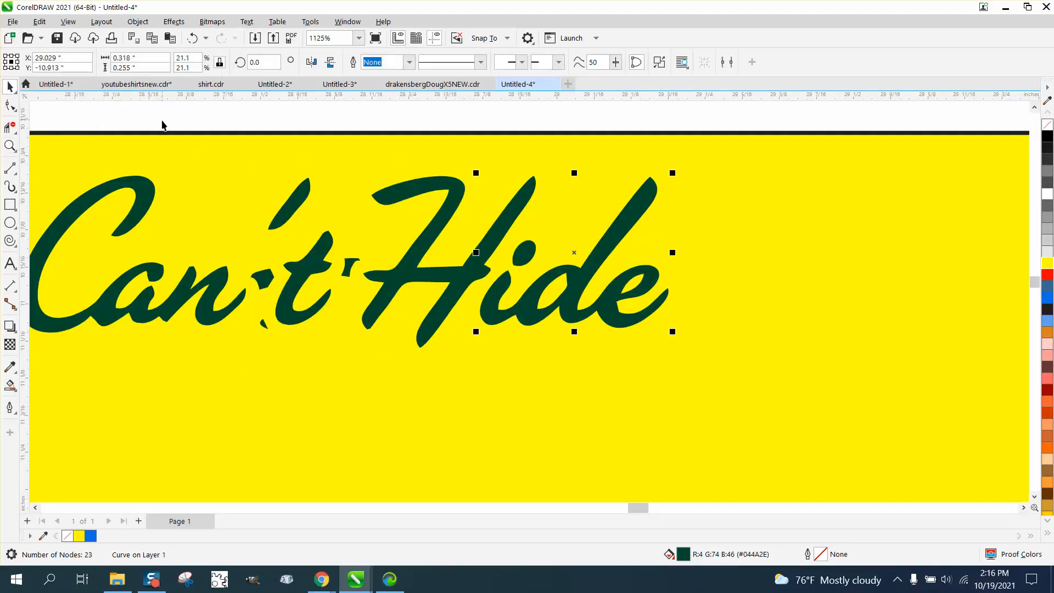
{"action": "scroll", "coordinate": [190, 132], "scroll_direction": "down", "scroll_amount": 2}
{"action": "scroll", "coordinate": [189, 132], "scroll_direction": "down", "scroll_amount": 2}
{"action": "left_click_drag", "start_coordinate": [77, 113], "coordinate": [537, 281]}
{"action": "left_click", "coordinate": [1050, 141]}
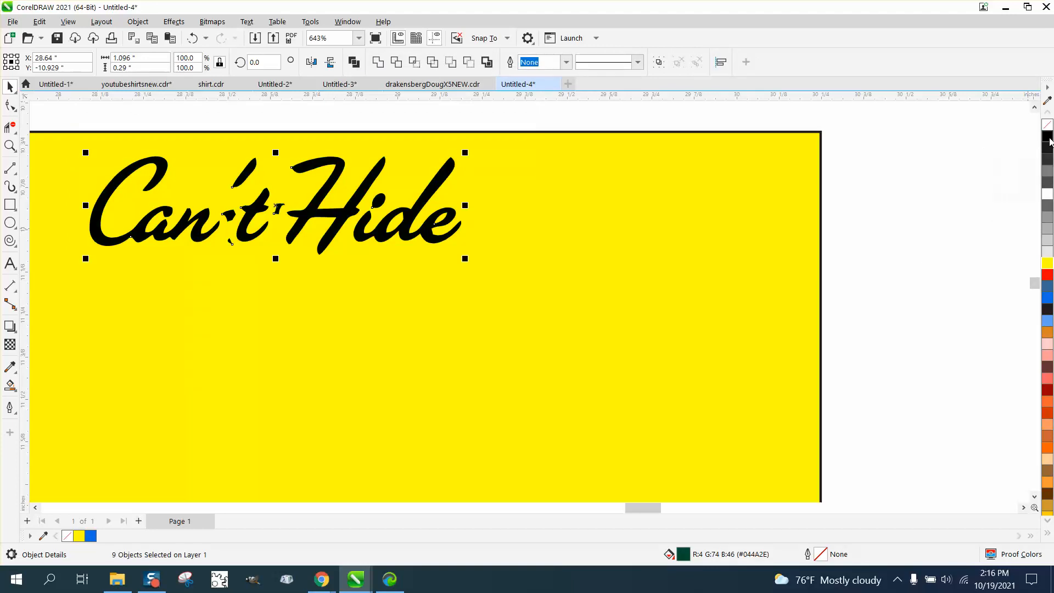
Nudge the logo's connected white outline shape 1.5 inches right, aligning it with the black "Can't Hide" lettering.
{"action": "scroll", "coordinate": [962, 192], "scroll_direction": "down", "scroll_amount": 2}
{"action": "scroll", "coordinate": [962, 191], "scroll_direction": "down", "scroll_amount": 1}
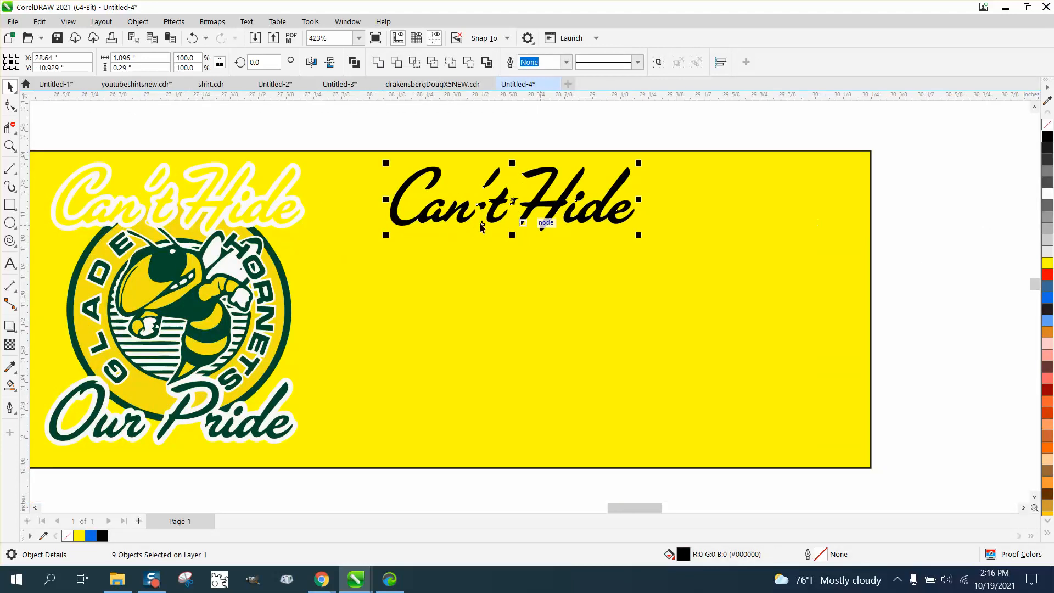
{"action": "left_click", "coordinate": [289, 187]}
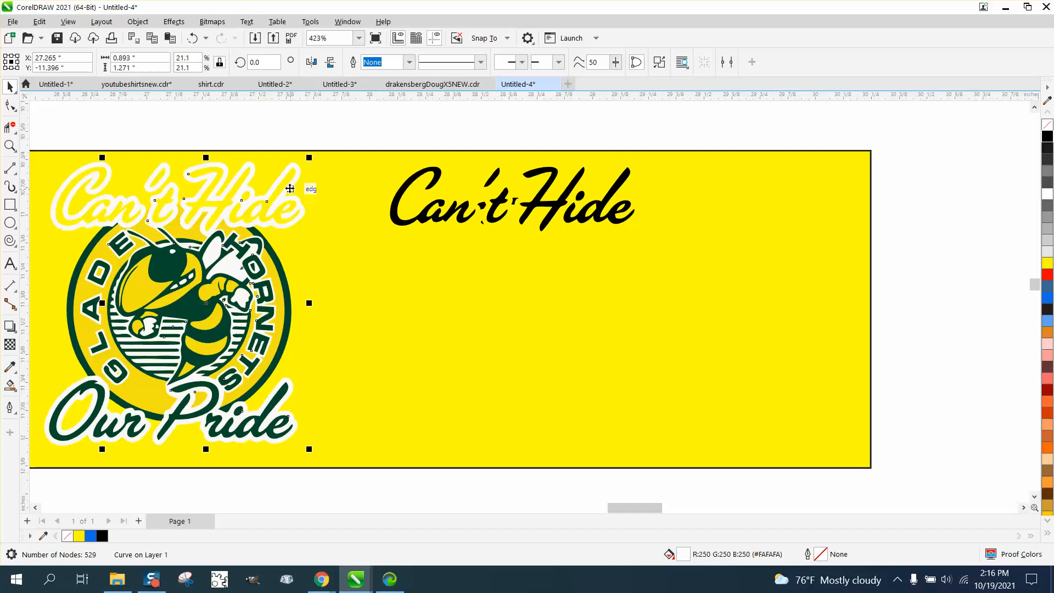
{"action": "key", "text": "Right"}
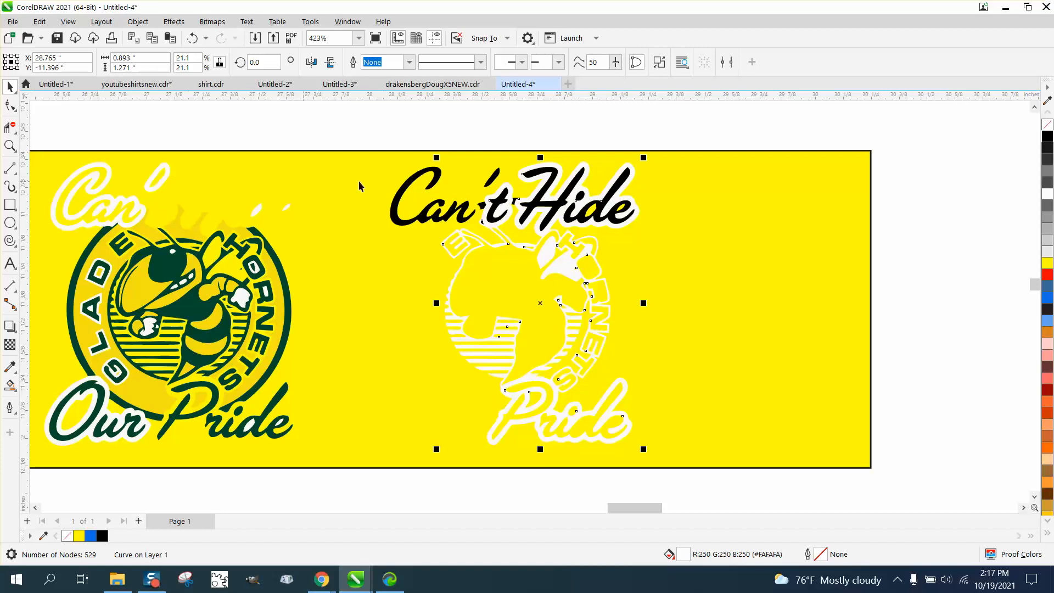
Widen the yellow background rectangle to about 5.03 inches by extending its right edge, and deselect it.
{"action": "left_click", "coordinate": [874, 273]}
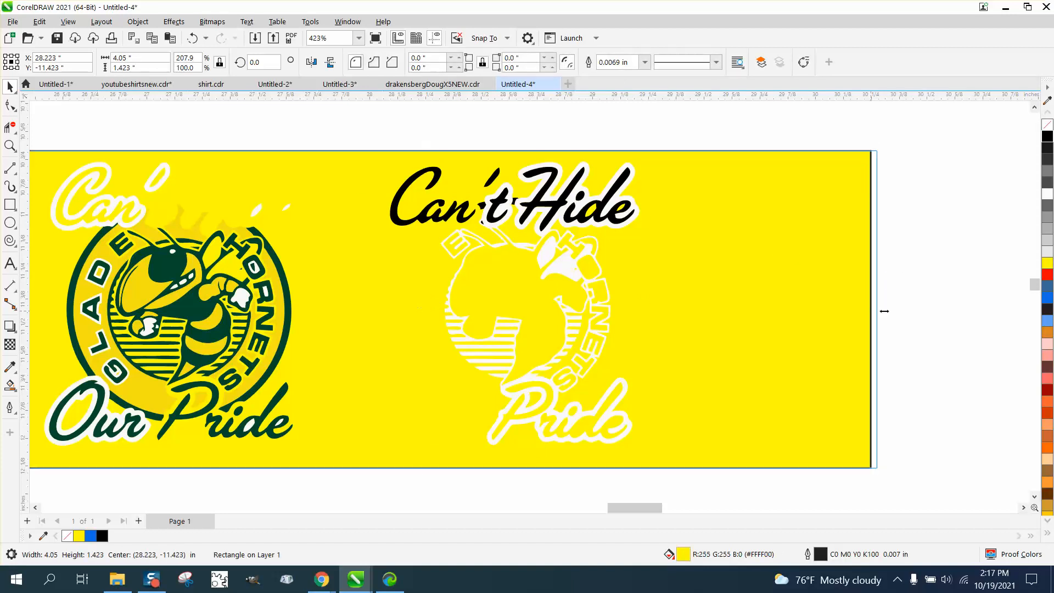
{"action": "left_click_drag", "start_coordinate": [884, 311], "coordinate": [1032, 311]}
{"action": "key", "text": "Right"}
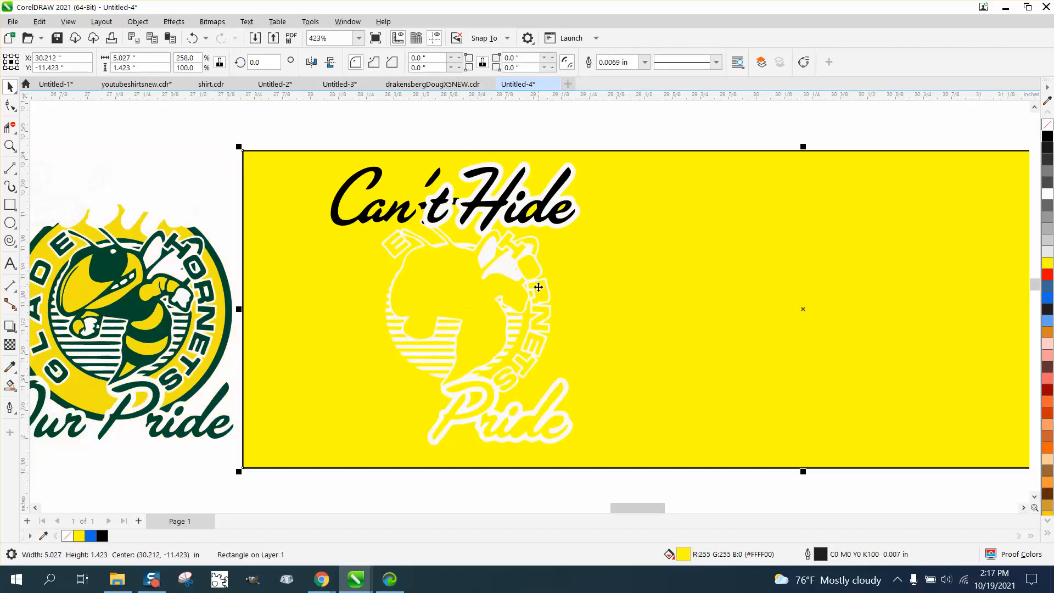
{"action": "left_click", "coordinate": [495, 250]}
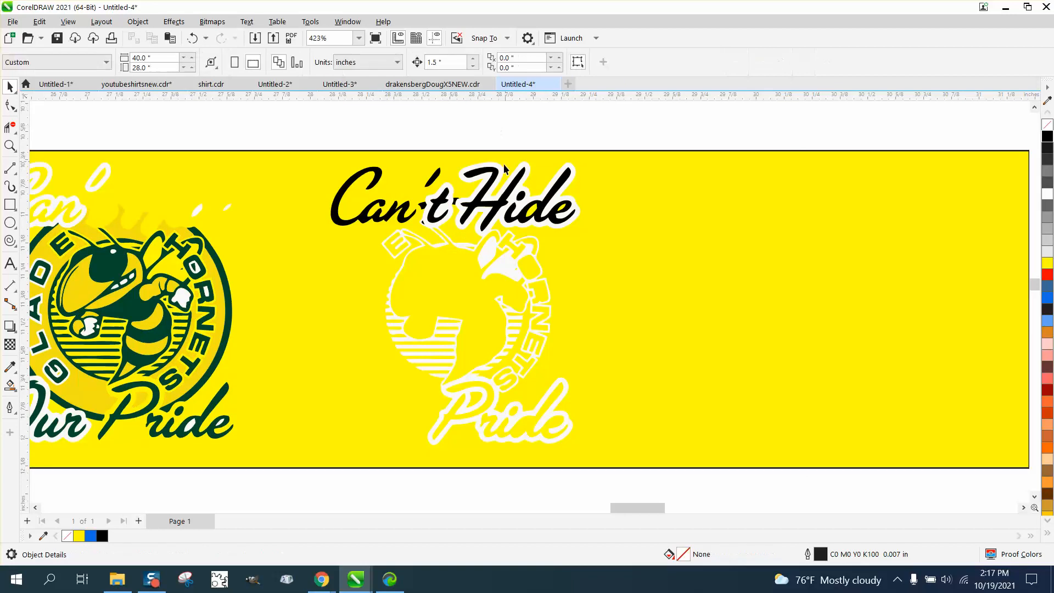
Nudge the connected white outline another 1.5 inches right, and move the small white centres of the "d" and "e" in "Hide" 3 inches right.
{"action": "key", "text": "Right"}
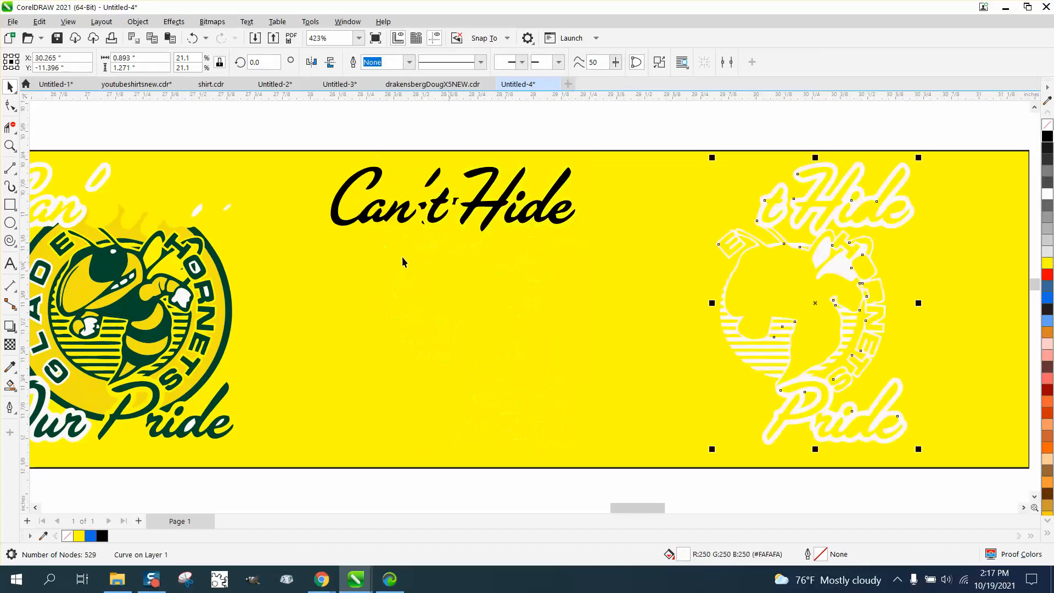
{"action": "left_click", "coordinate": [200, 211]}
{"action": "key", "text": "Right"}
{"action": "left_click", "coordinate": [227, 208]}
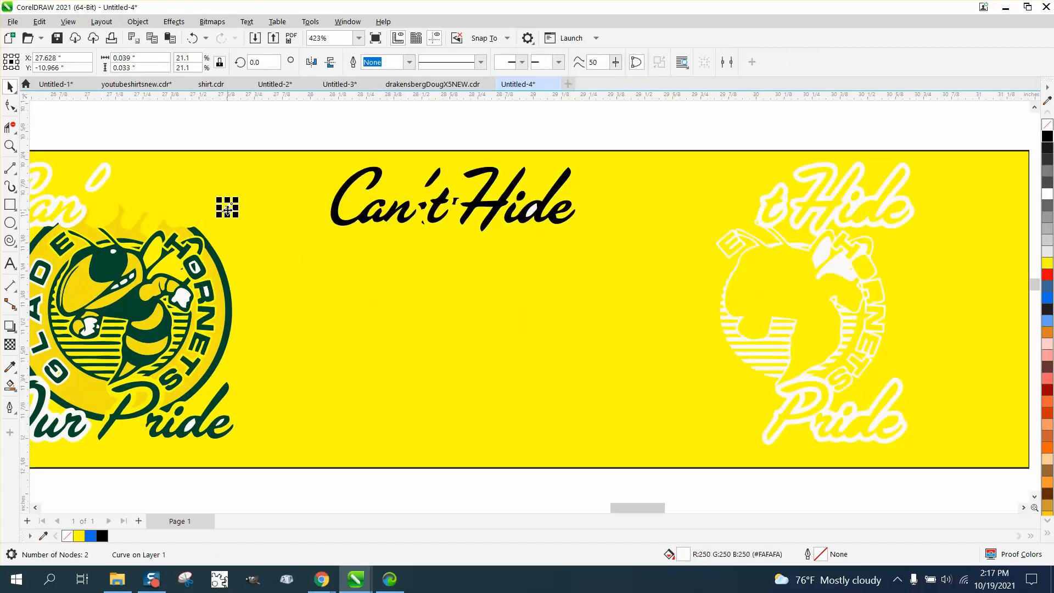
{"action": "key", "text": "Right"}
{"action": "key", "text": "Right"}
{"action": "left_click", "coordinate": [530, 211]}
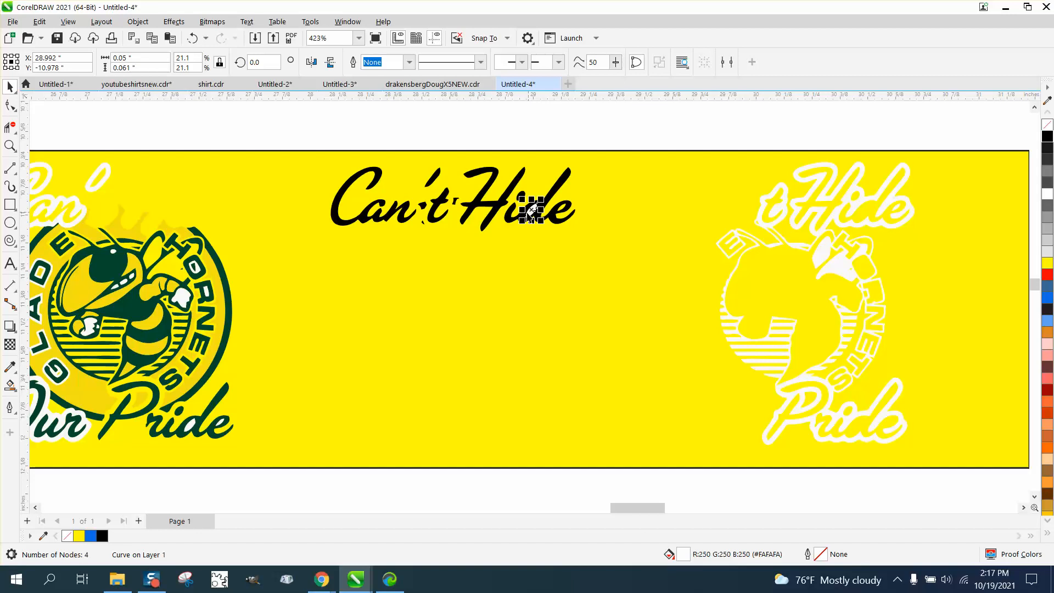
{"action": "key", "text": "Right"}
Nudge the white apostrophe outline and the white "Can" outline 3 inches right to complete the white "Can't Hide" outline.
{"action": "left_click", "coordinate": [103, 183]}
{"action": "key", "text": "Right"}
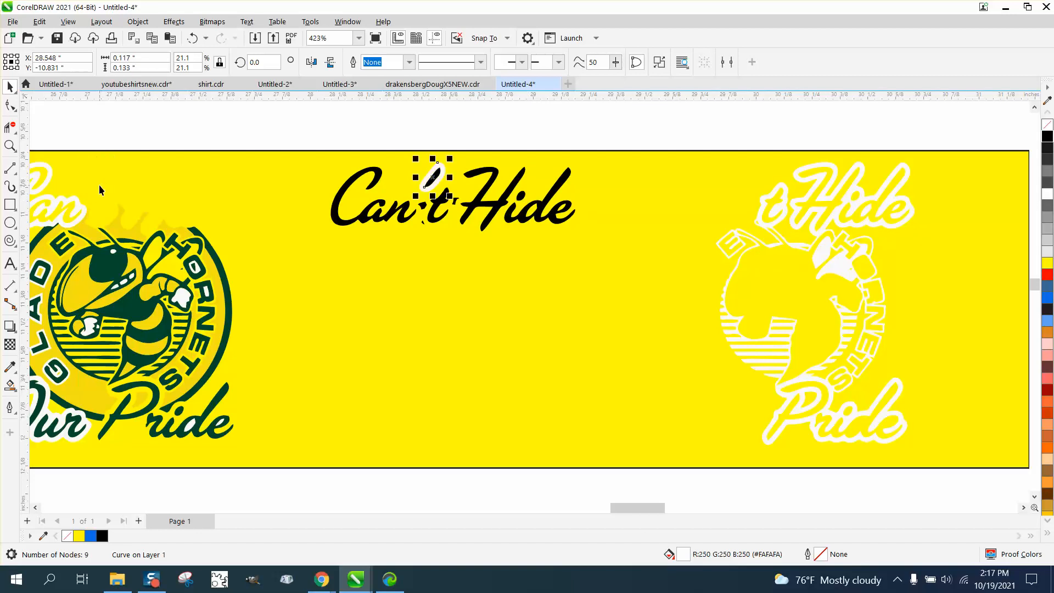
{"action": "key", "text": "Right"}
{"action": "left_click", "coordinate": [85, 211]}
{"action": "key", "text": "Right"}
{"action": "key", "text": "Right"}
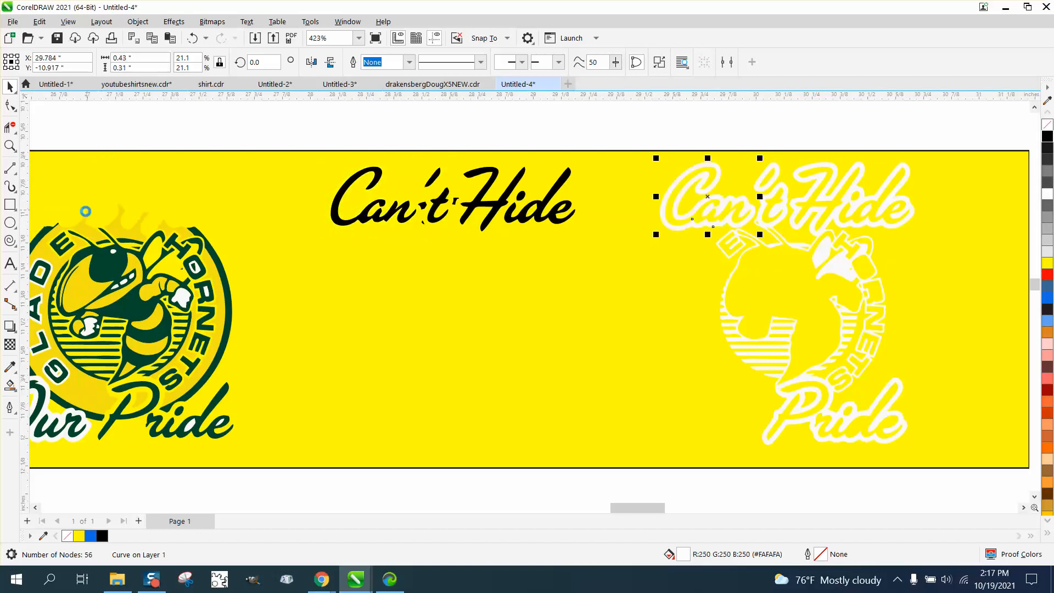
Move the white centres of the "d" and "e" in the logo's "Pride" 3 inches right into the separated white outline.
{"action": "left_click", "coordinate": [189, 426]}
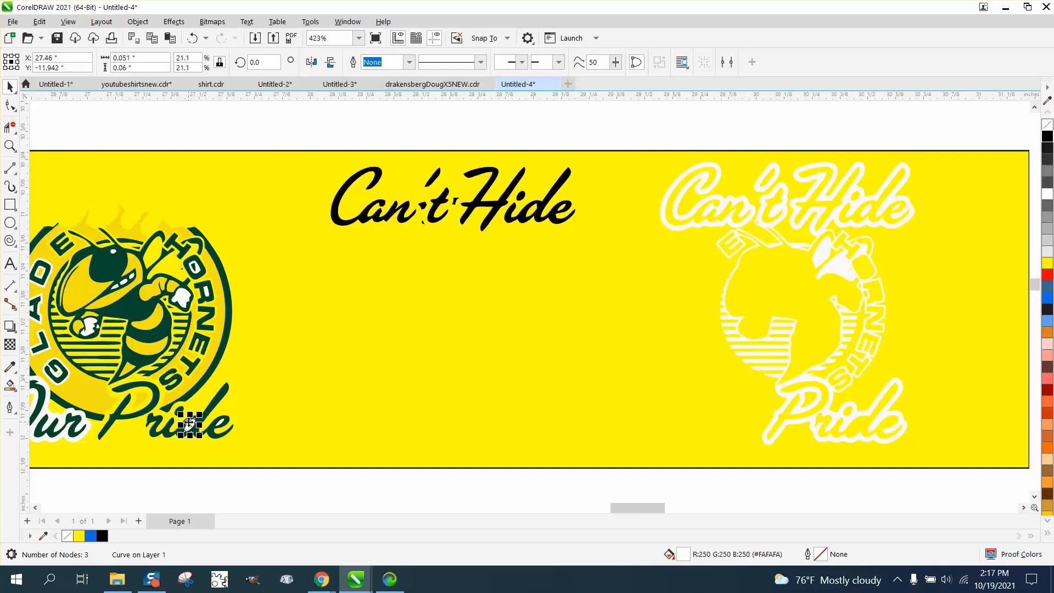
{"action": "key", "text": "Right"}
{"action": "key", "text": "Right"}
{"action": "left_click", "coordinate": [220, 427]}
{"action": "key", "text": "Right"}
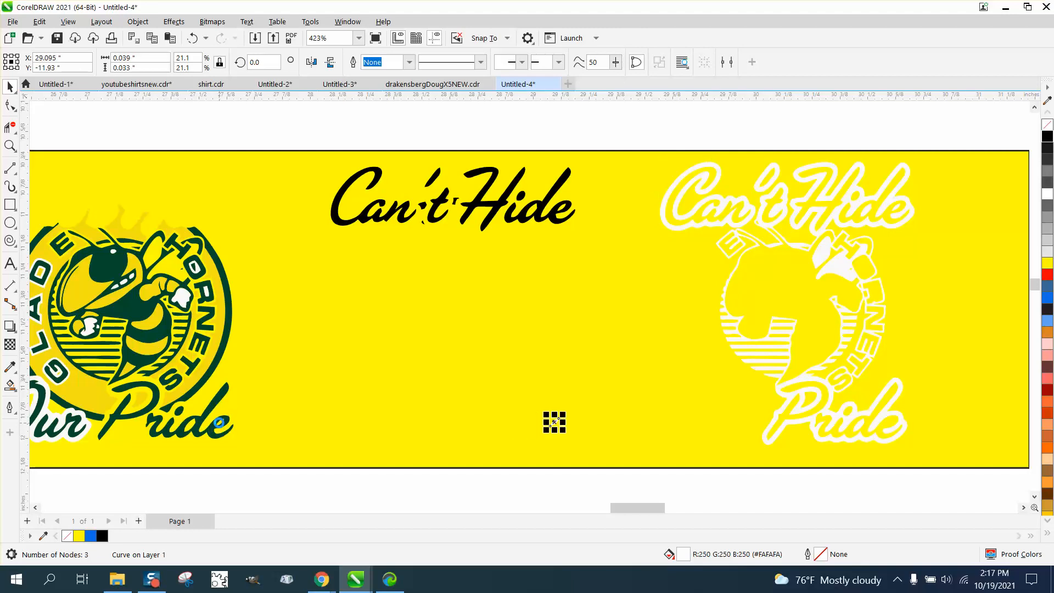
{"action": "key", "text": "Right"}
{"action": "scroll", "coordinate": [141, 430], "scroll_direction": "down", "scroll_amount": 1}
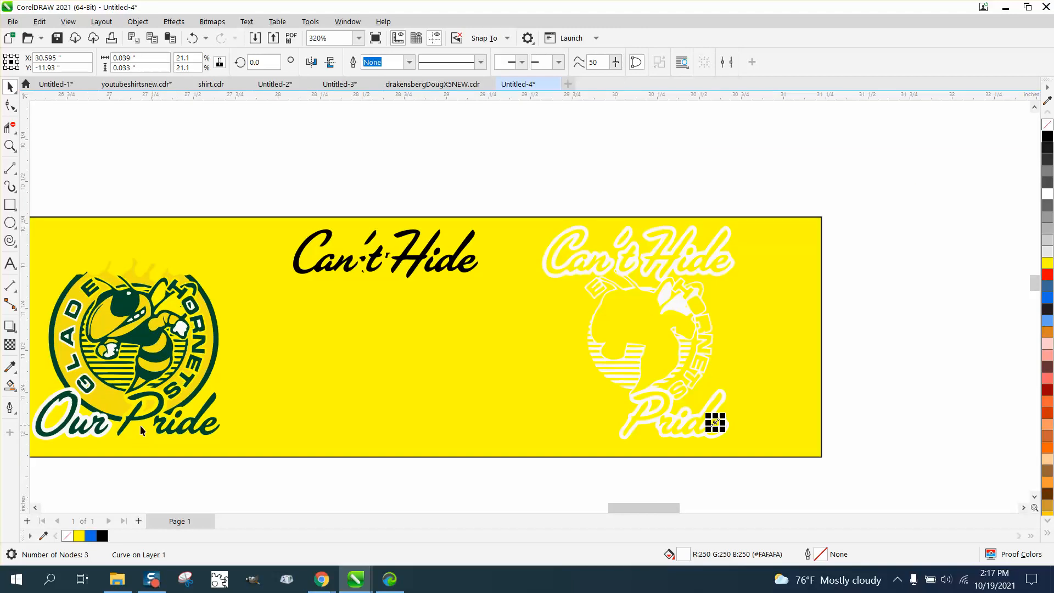
{"action": "left_click", "coordinate": [103, 431]}
{"action": "key", "text": "Right"}
{"action": "key", "text": "Right"}
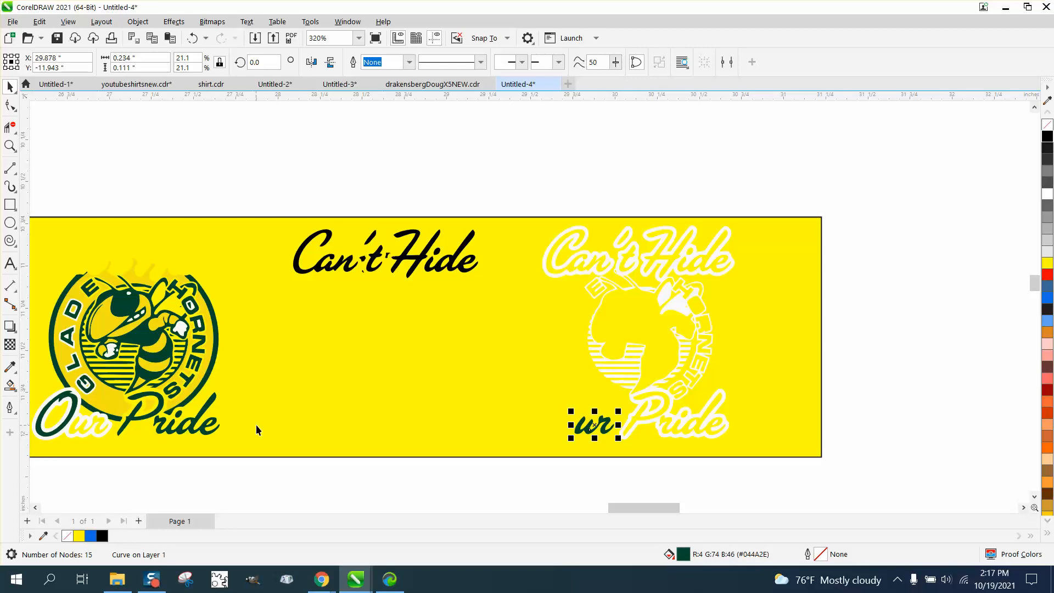
{"action": "key", "text": "Left"}
{"action": "key", "text": "Left"}
{"action": "left_click", "coordinate": [156, 477]}
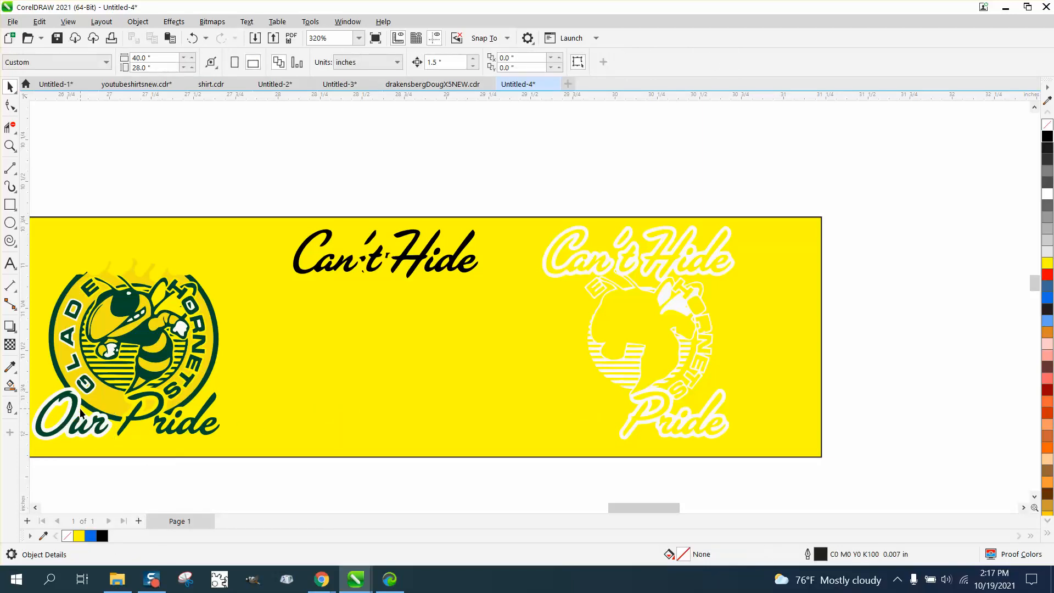
Nudge the white outline around "Our" and the white centre of its "O" 3 inches right beside the white "Pride" outline.
{"action": "left_click", "coordinate": [78, 411]}
{"action": "key", "text": "Right"}
{"action": "key", "text": "Right"}
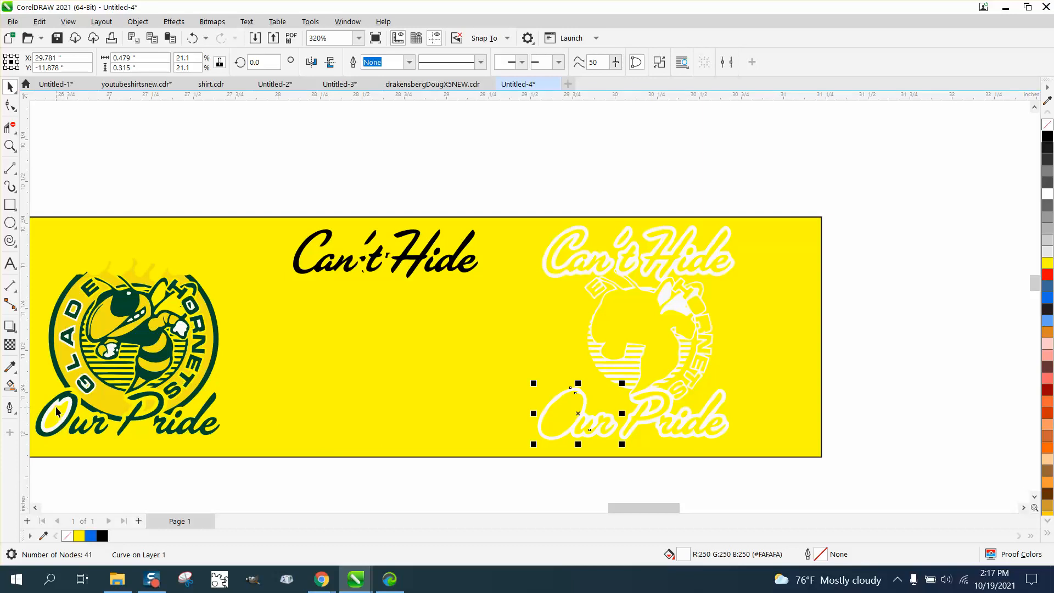
{"action": "left_click", "coordinate": [54, 404]}
{"action": "key", "text": "Right"}
{"action": "key", "text": "Right"}
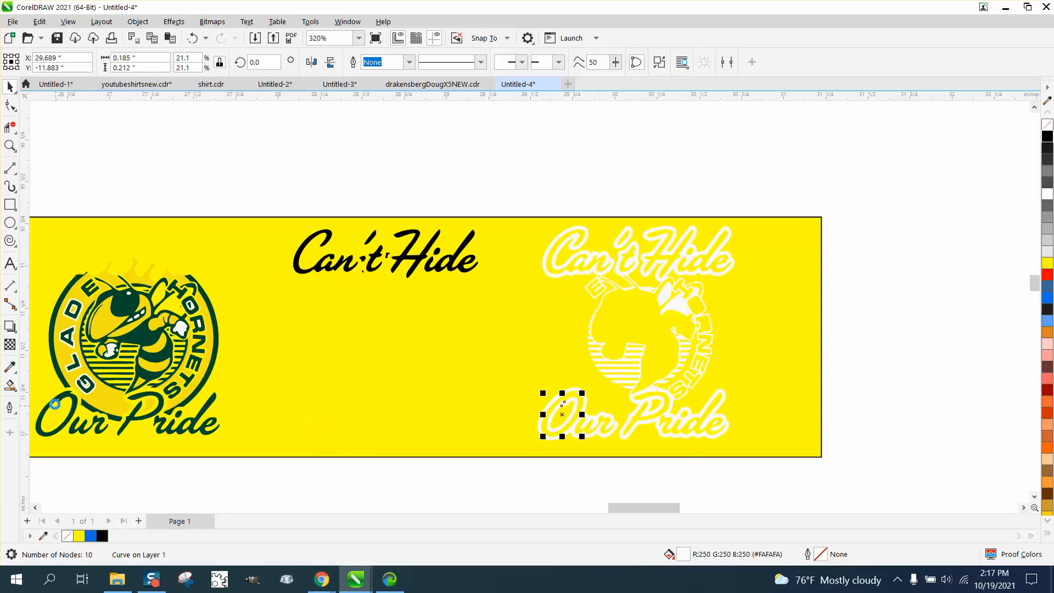
Select all the separated white pieces and give them a light gray (#E6E6E6) outline and fill.
{"action": "left_click_drag", "start_coordinate": [524, 201], "coordinate": [525, 275]}
{"action": "left_click_drag", "start_coordinate": [735, 468], "coordinate": [742, 468]}
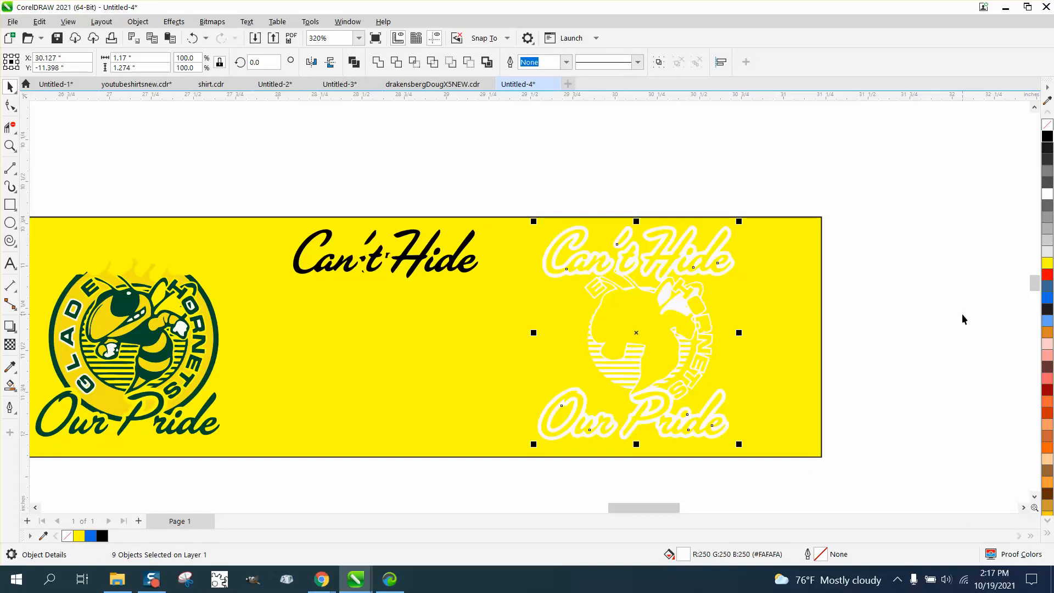
{"action": "right_click", "coordinate": [1047, 253]}
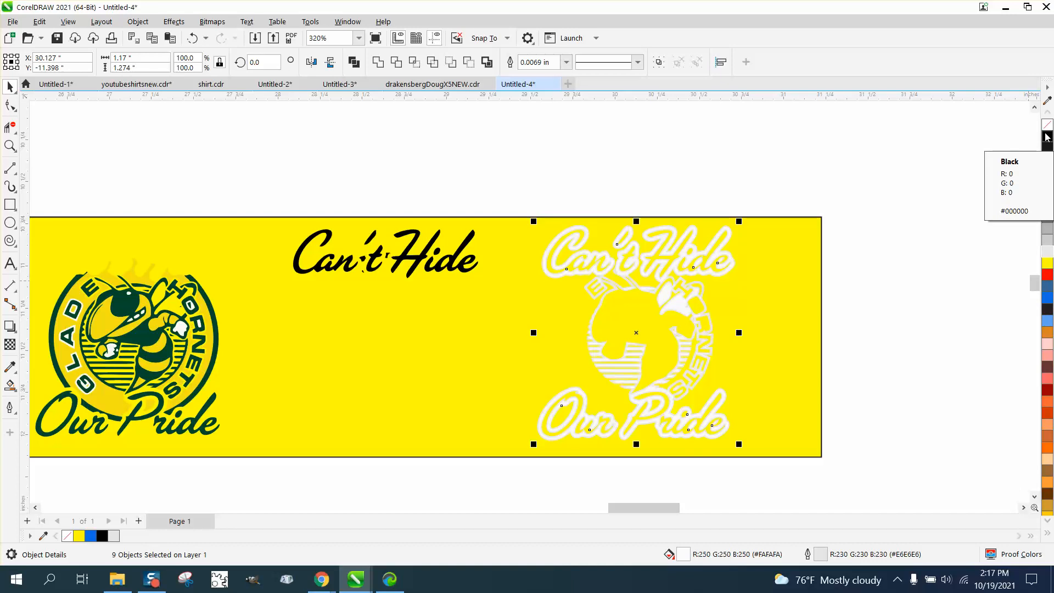
{"action": "left_click", "coordinate": [1047, 254]}
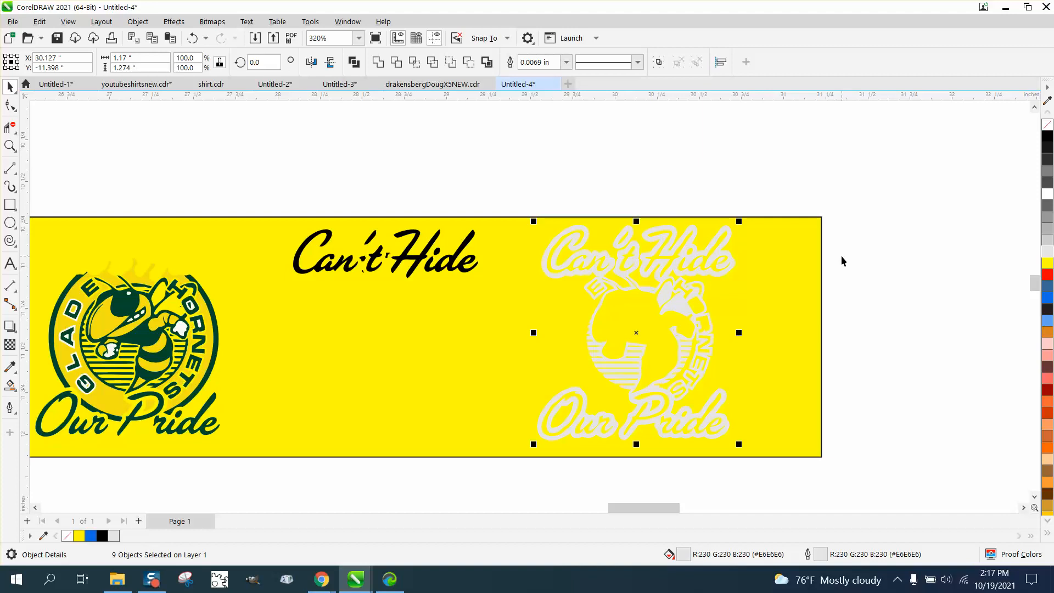
Group the light gray pieces, try the group 1.5 inches left behind the black lettering, and undo that move.
{"action": "left_click_drag", "start_coordinate": [506, 193], "coordinate": [776, 475]}
{"action": "key", "text": "ctrl+g"}
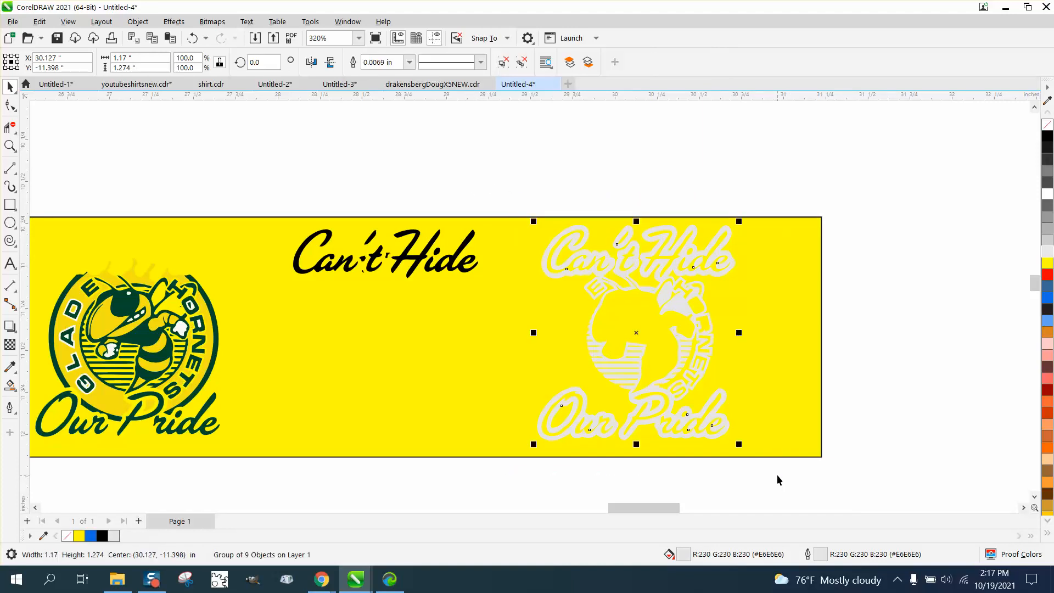
{"action": "key", "text": "c"}
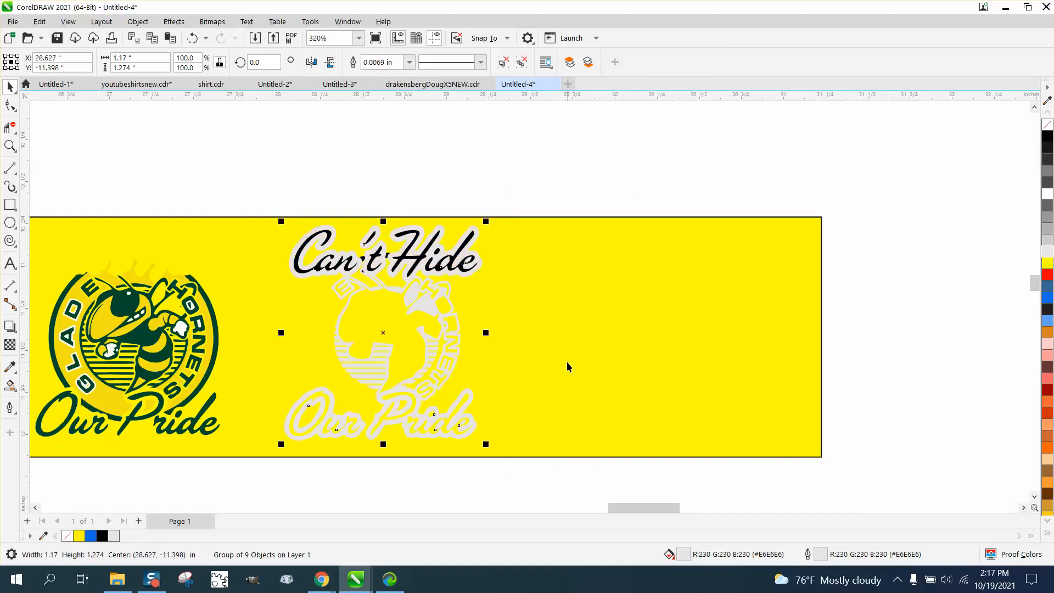
{"action": "key", "text": "ctrl+z"}
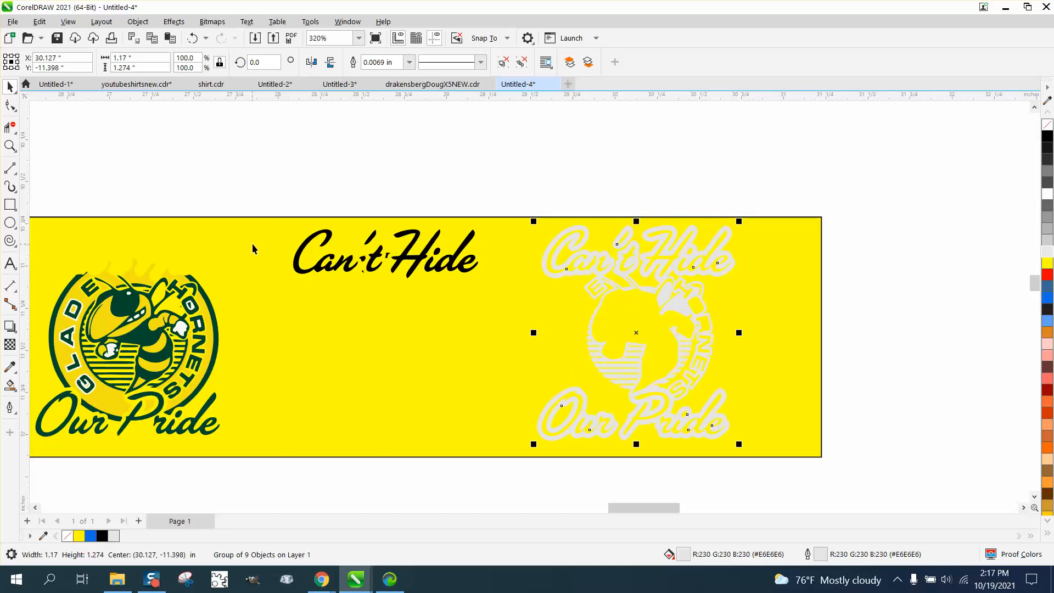
Nudge the green "ride", the i's dot and the "P" 1.5 inches right, below the black "Can't Hide" lettering.
{"action": "left_click", "coordinate": [209, 408]}
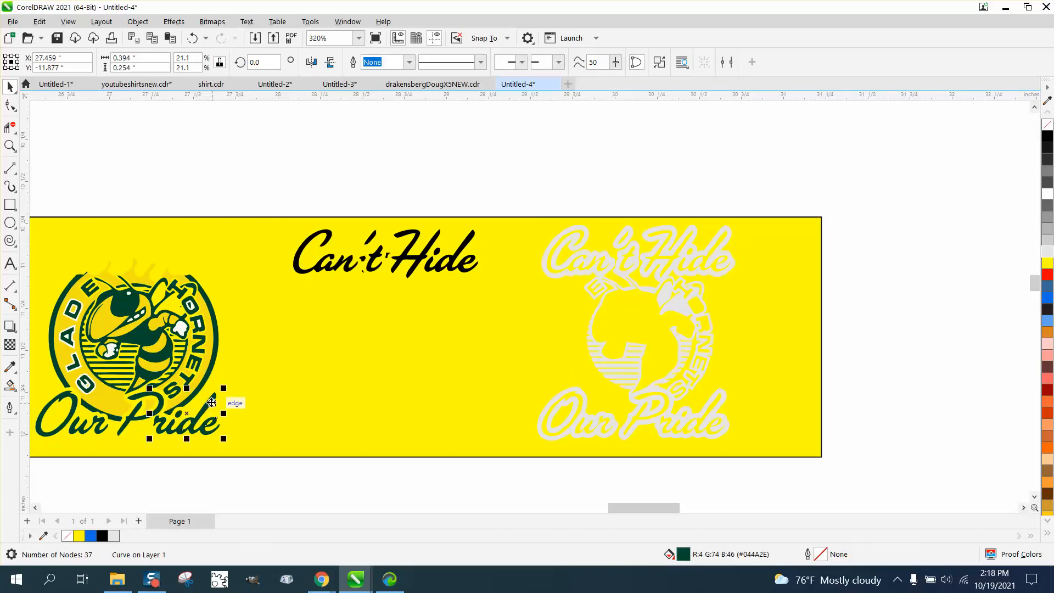
{"action": "key", "text": "c"}
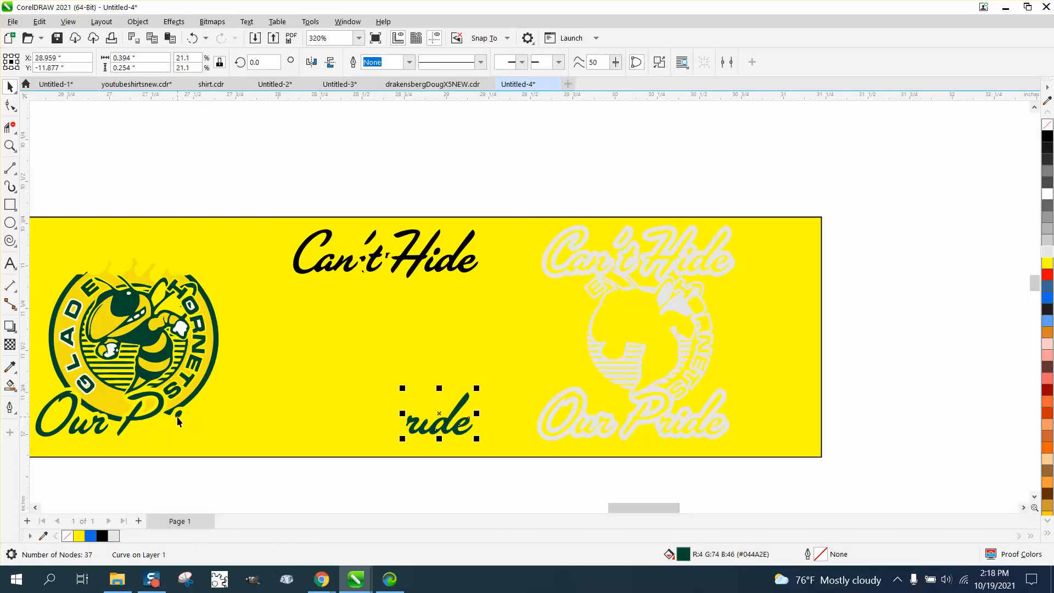
{"action": "left_click", "coordinate": [177, 414]}
{"action": "key", "text": "c"}
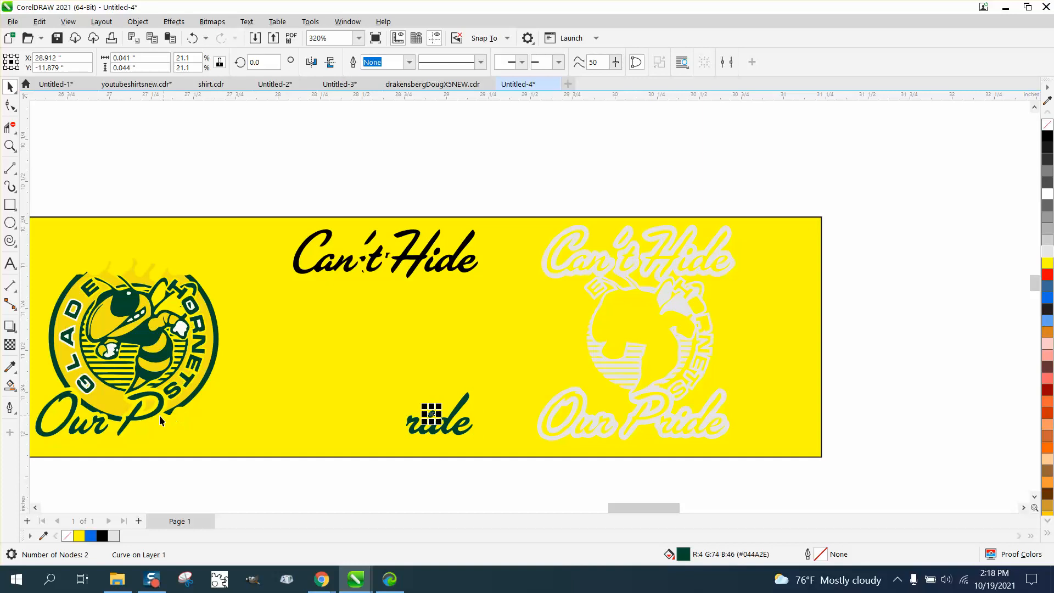
{"action": "left_click", "coordinate": [127, 427]}
{"action": "key", "text": "c"}
Nudge the green "ur" and "O" 1.5 inches right, and fill all the separated "Our Pride" lettering pieces with black.
{"action": "left_click", "coordinate": [85, 431]}
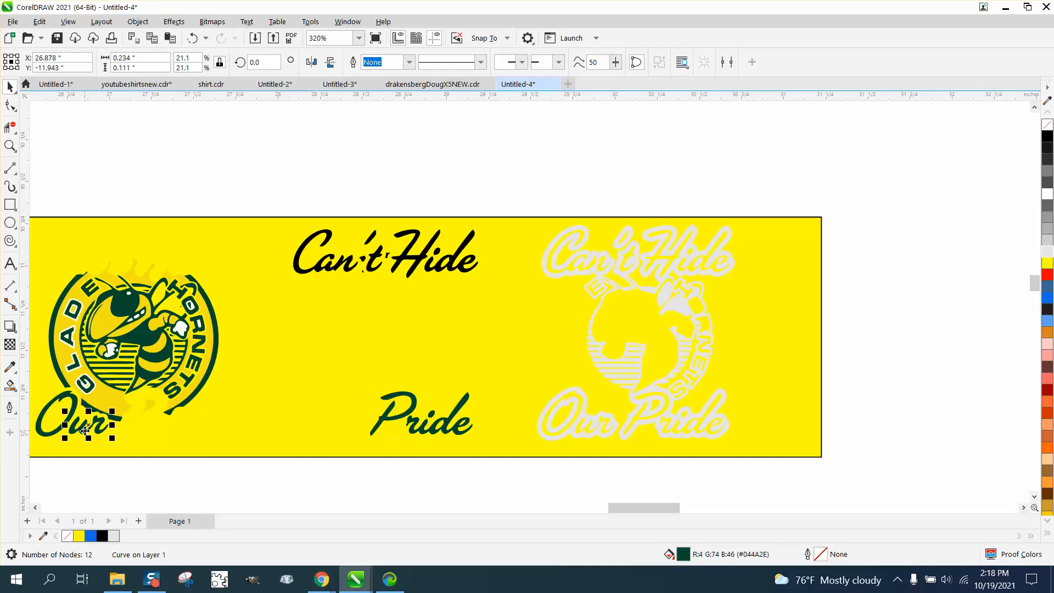
{"action": "key", "text": "c"}
{"action": "left_click", "coordinate": [73, 418]}
{"action": "key", "text": "c"}
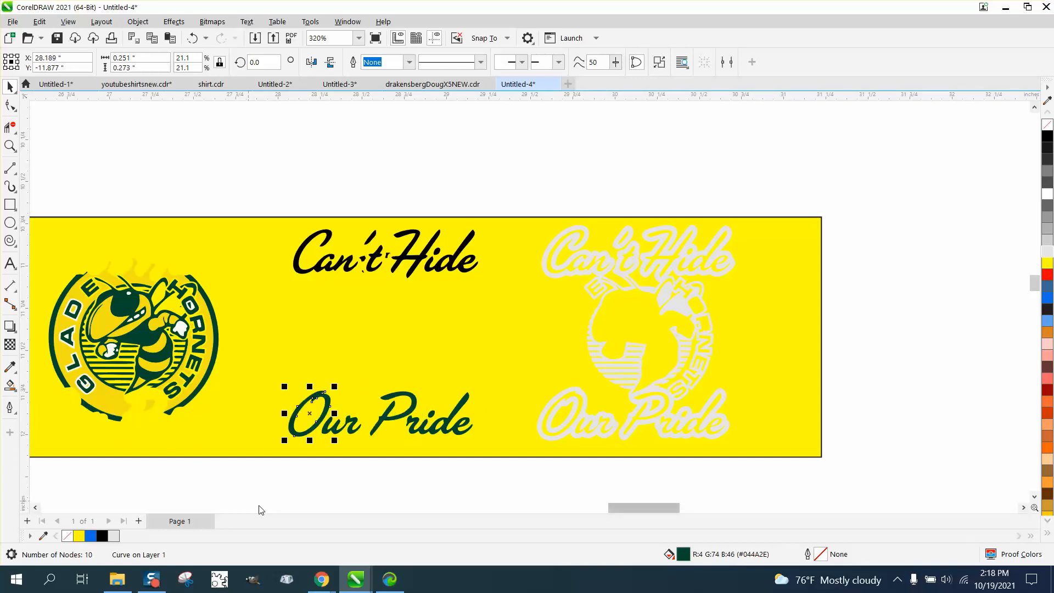
{"action": "left_click_drag", "start_coordinate": [255, 486], "coordinate": [494, 374]}
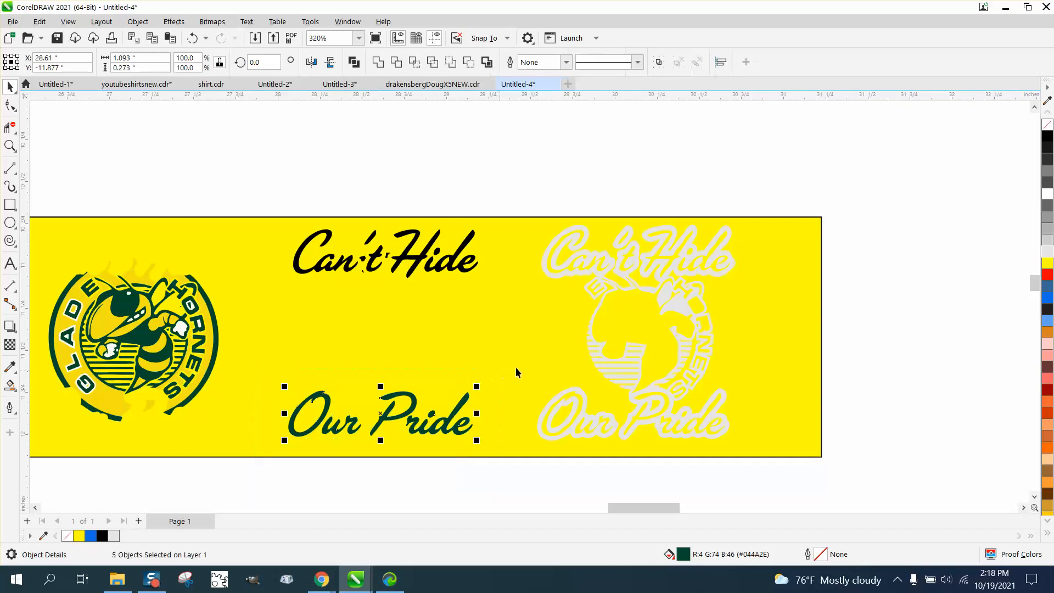
{"action": "left_click", "coordinate": [1048, 137]}
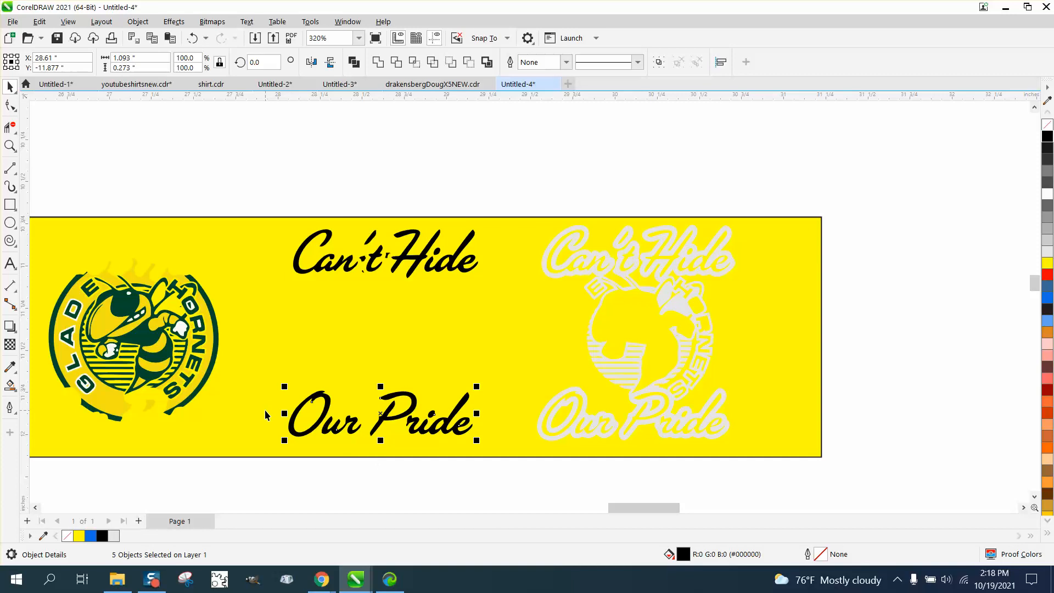
Move the white outline around the "D" of "GLADE" in the hornet badge 3 inches right.
{"action": "left_click", "coordinate": [9, 146]}
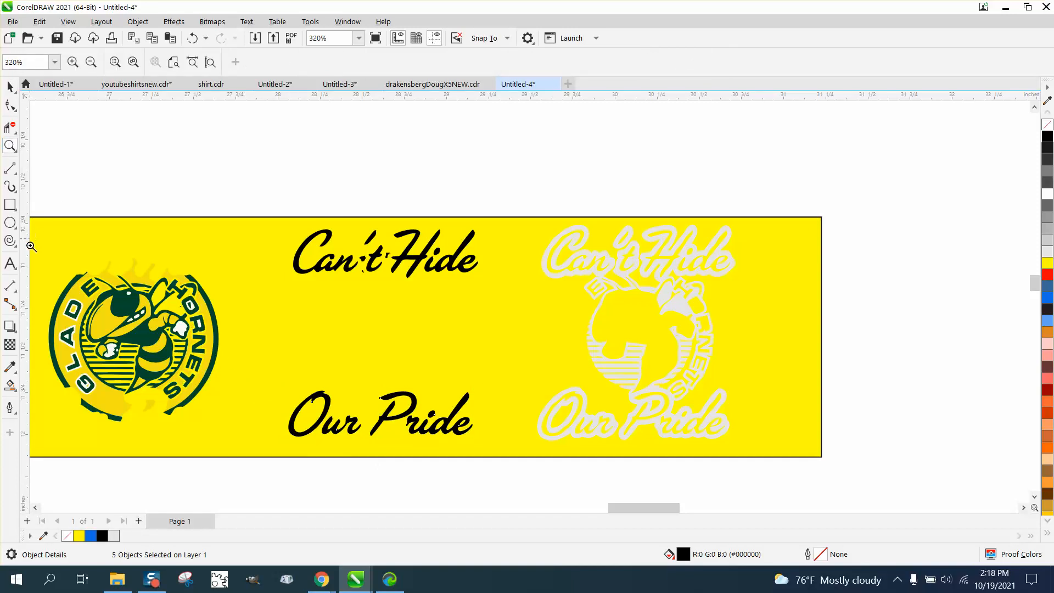
{"action": "left_click_drag", "start_coordinate": [31, 245], "coordinate": [289, 448]}
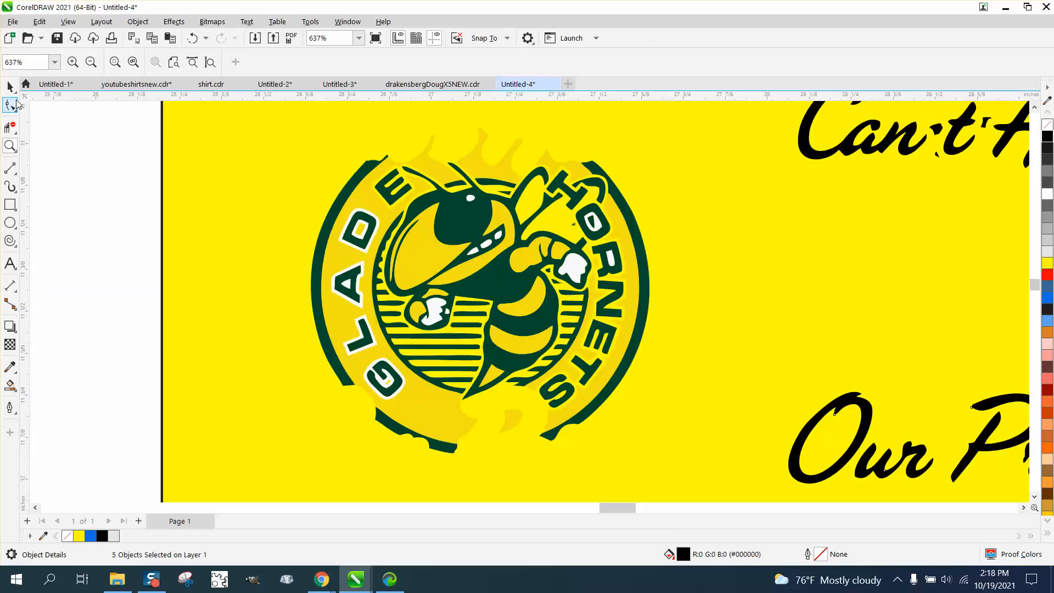
{"action": "left_click", "coordinate": [10, 87]}
{"action": "left_click", "coordinate": [31, 113]}
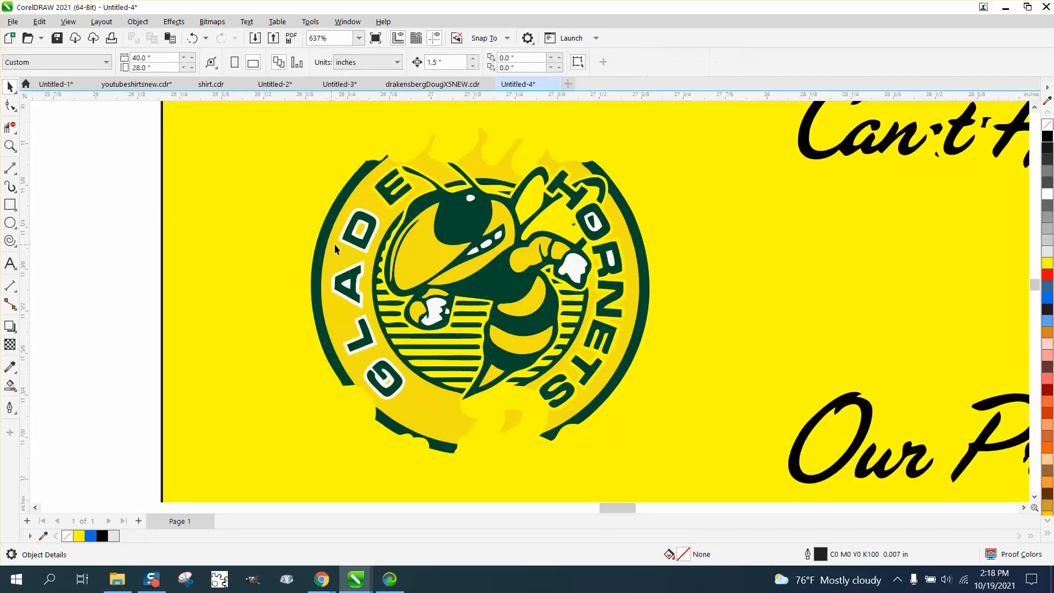
{"action": "left_click", "coordinate": [373, 242]}
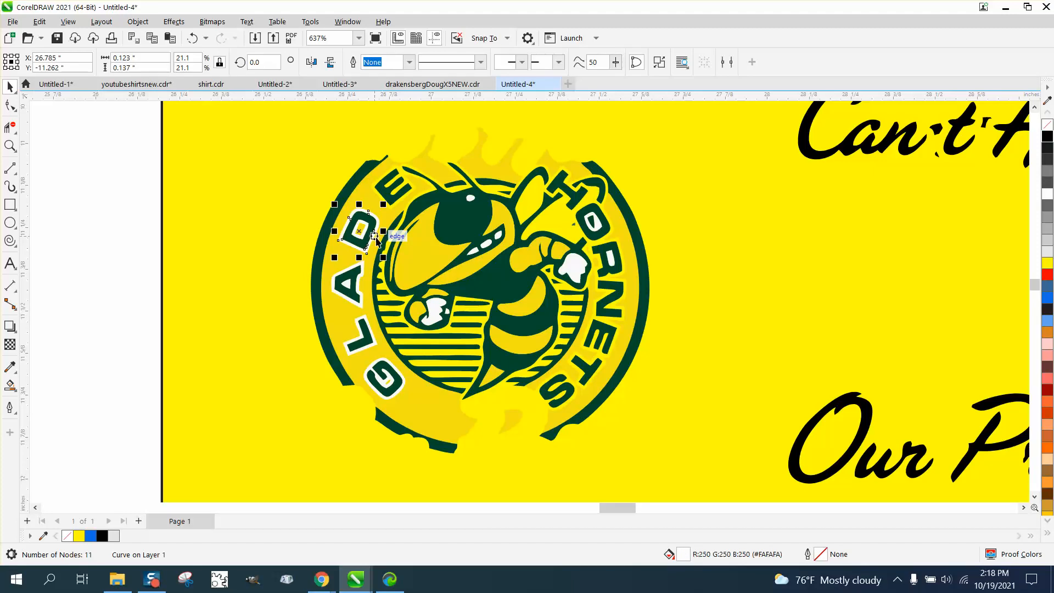
{"action": "key", "text": "Right"}
{"action": "key", "text": "Right"}
{"action": "key", "text": "Left"}
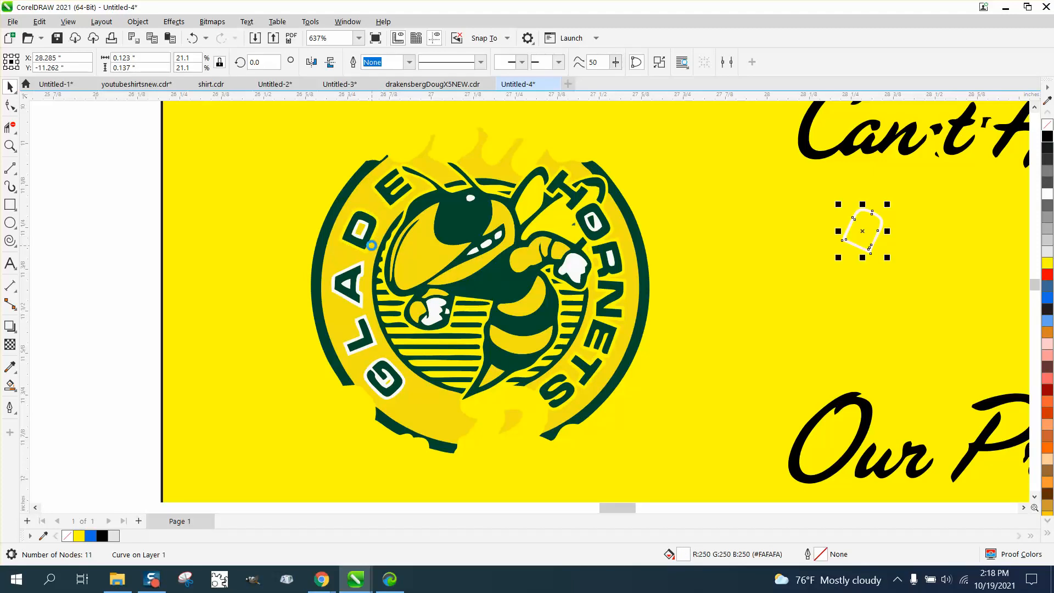
{"action": "key", "text": "Right"}
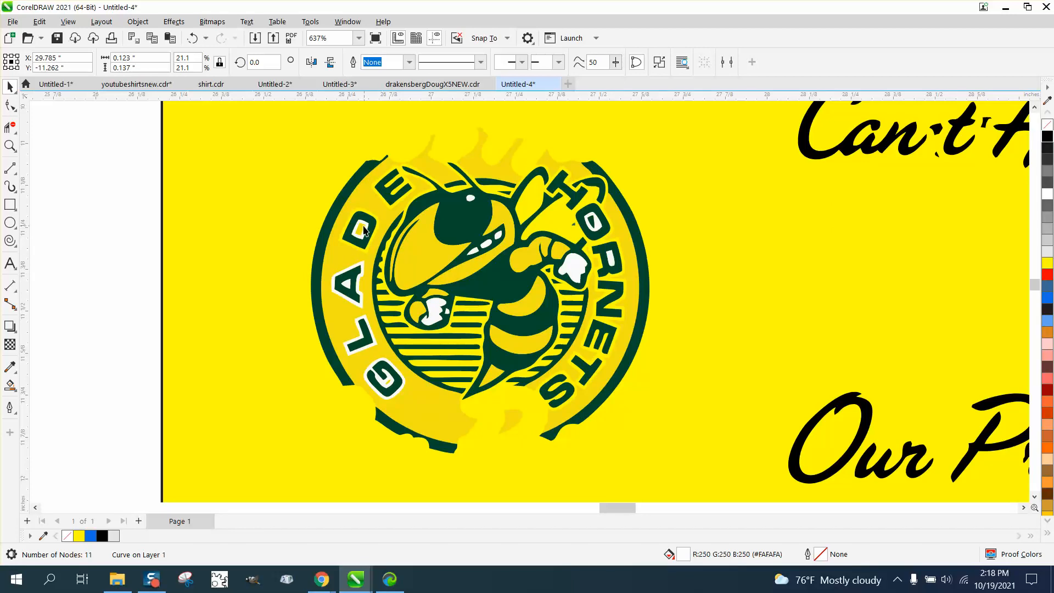
Move the white piece inside the "D" and the white outline pieces of the "A" in "GLADE" 3 inches right.
{"action": "left_click", "coordinate": [364, 226]}
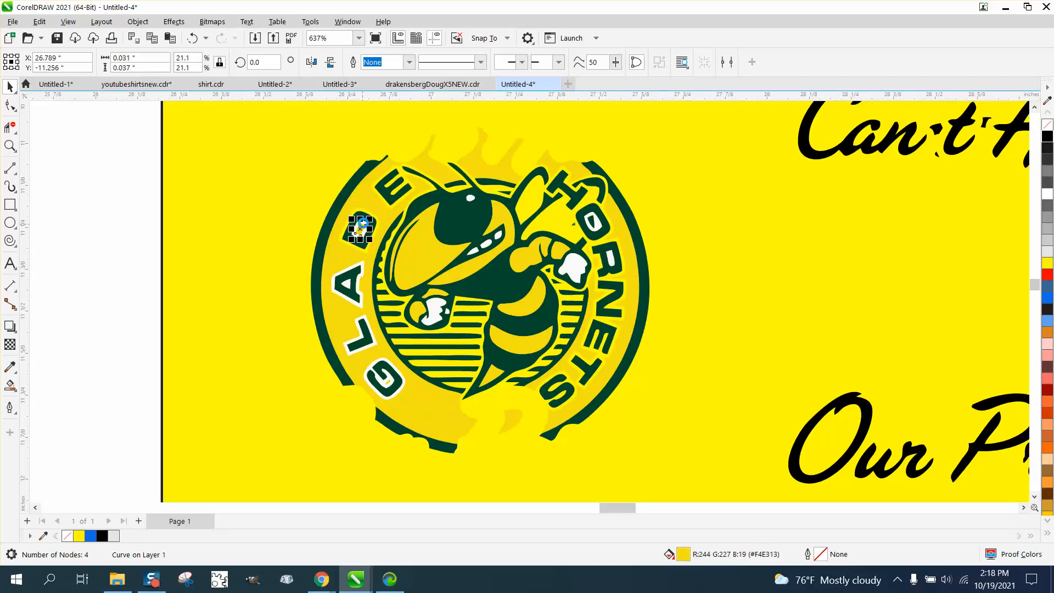
{"action": "left_click", "coordinate": [116, 226]}
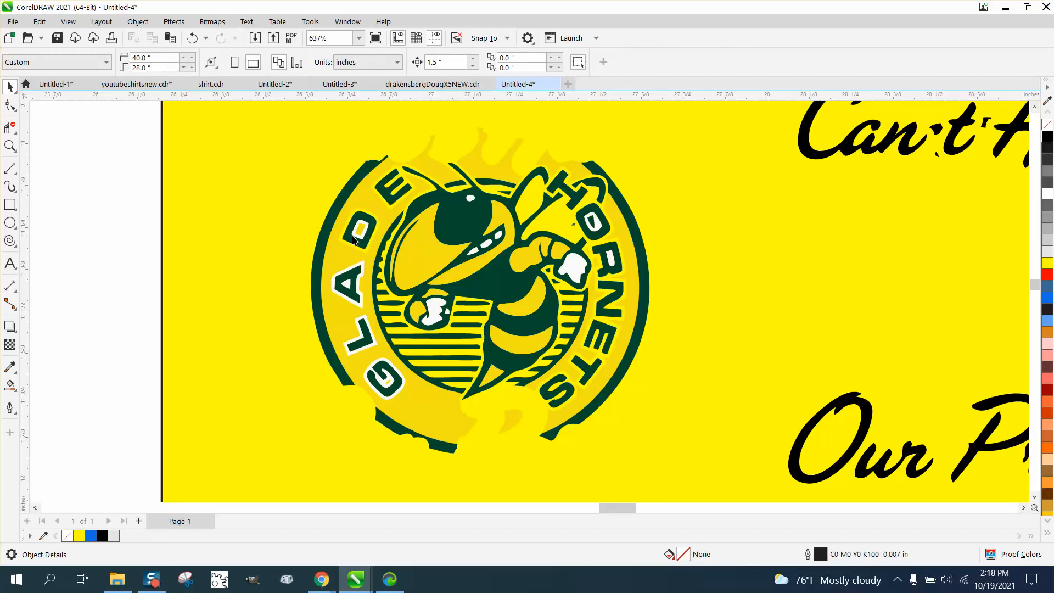
{"action": "left_click", "coordinate": [354, 241]}
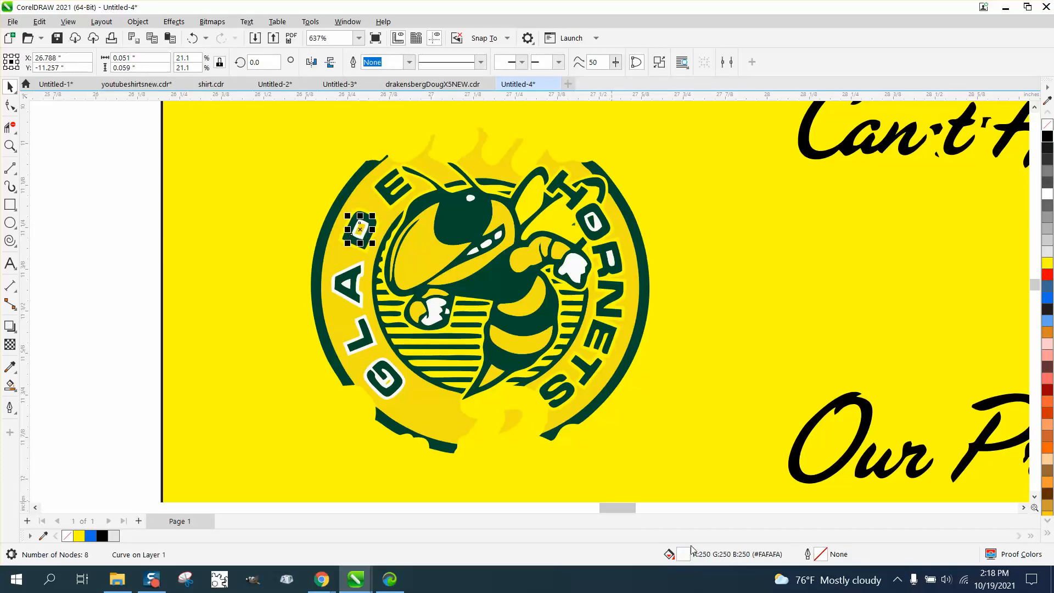
{"action": "key", "text": "Right"}
{"action": "key", "text": "Right"}
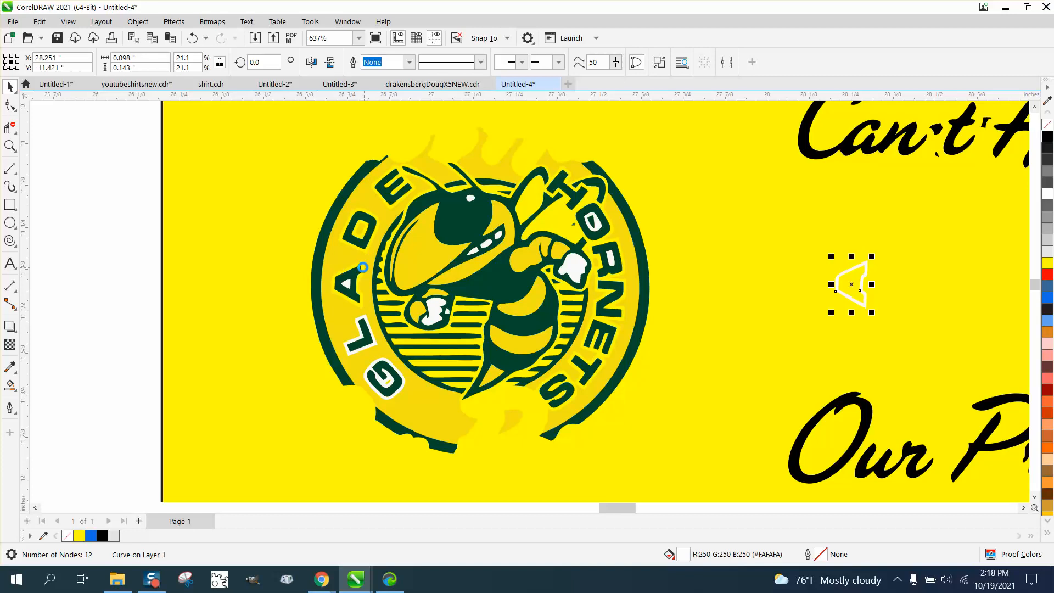
{"action": "left_click", "coordinate": [348, 282]}
{"action": "key", "text": "Right"}
{"action": "key", "text": "Right"}
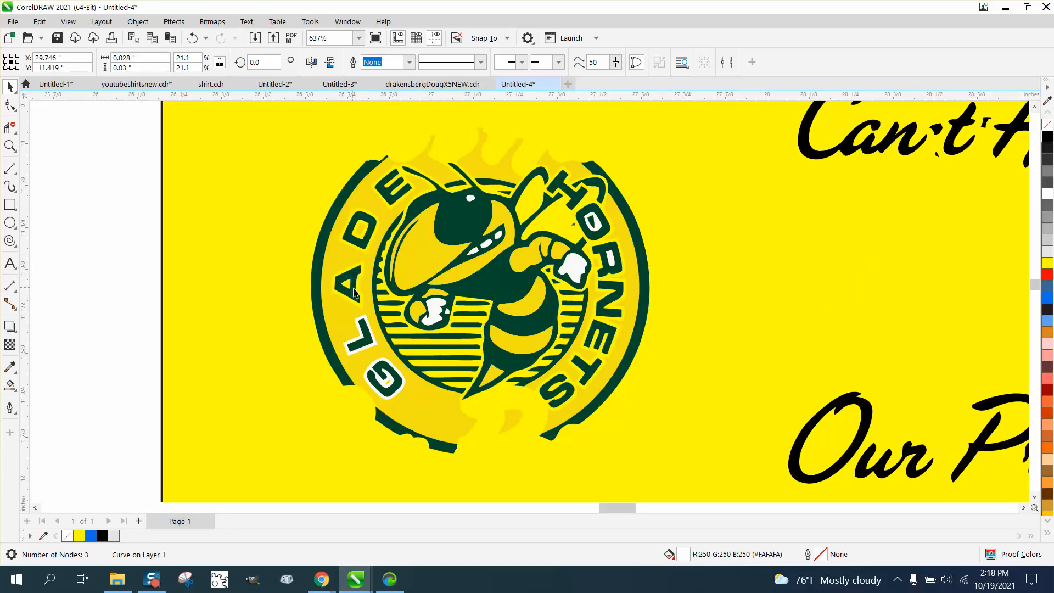
{"action": "left_click", "coordinate": [371, 333]}
{"action": "key", "text": "Right"}
{"action": "key", "text": "Right"}
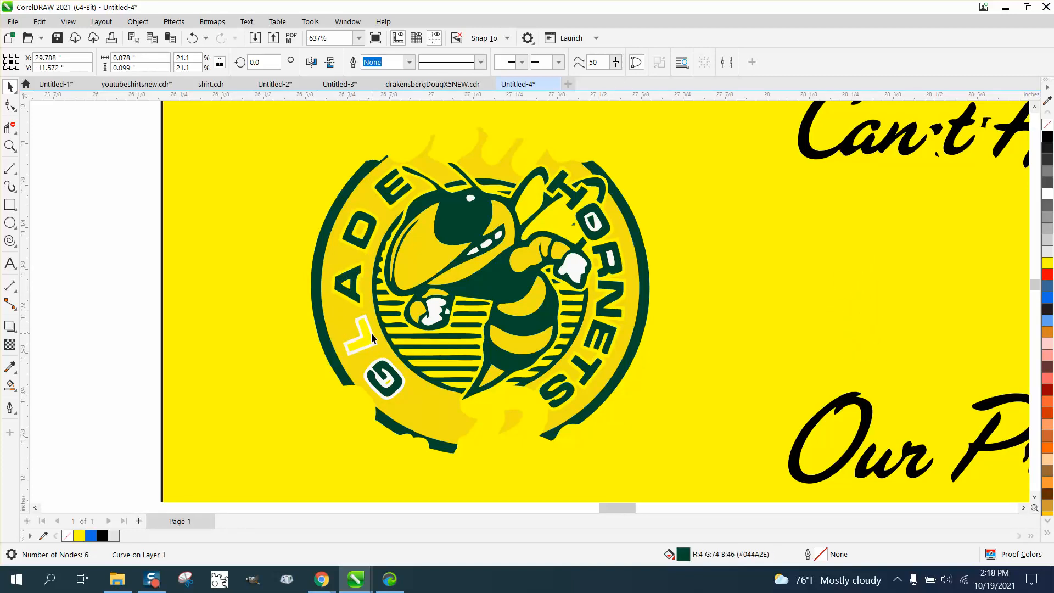
{"action": "key", "text": "Left"}
{"action": "key", "text": "Left"}
{"action": "left_click", "coordinate": [137, 343]}
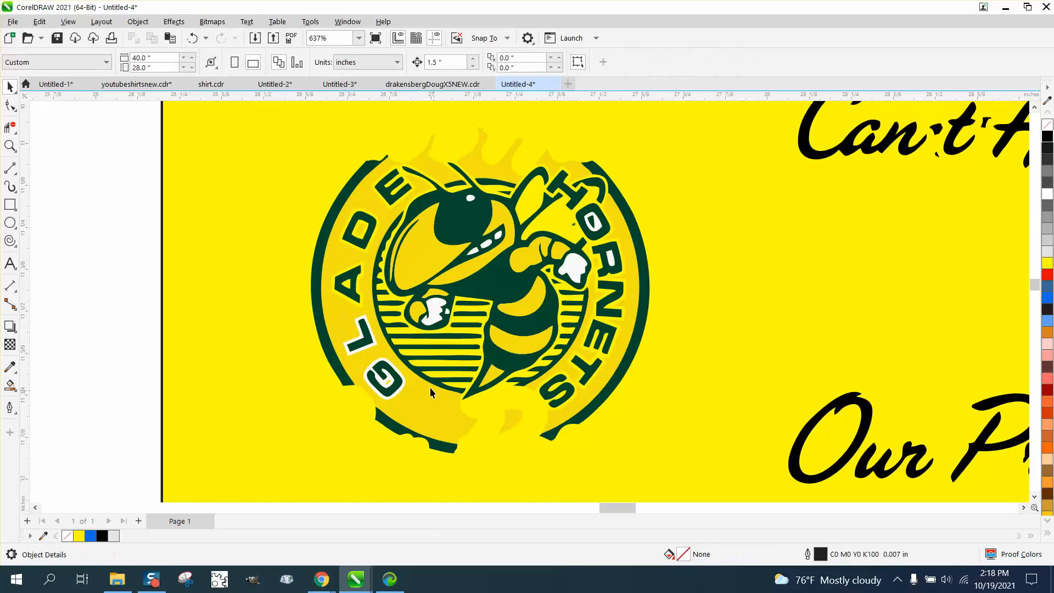
Move the white outlines around the "G" and the "L" of "GLADE" 3 inches right.
{"action": "left_click", "coordinate": [400, 377]}
{"action": "key", "text": "Right"}
{"action": "key", "text": "Right"}
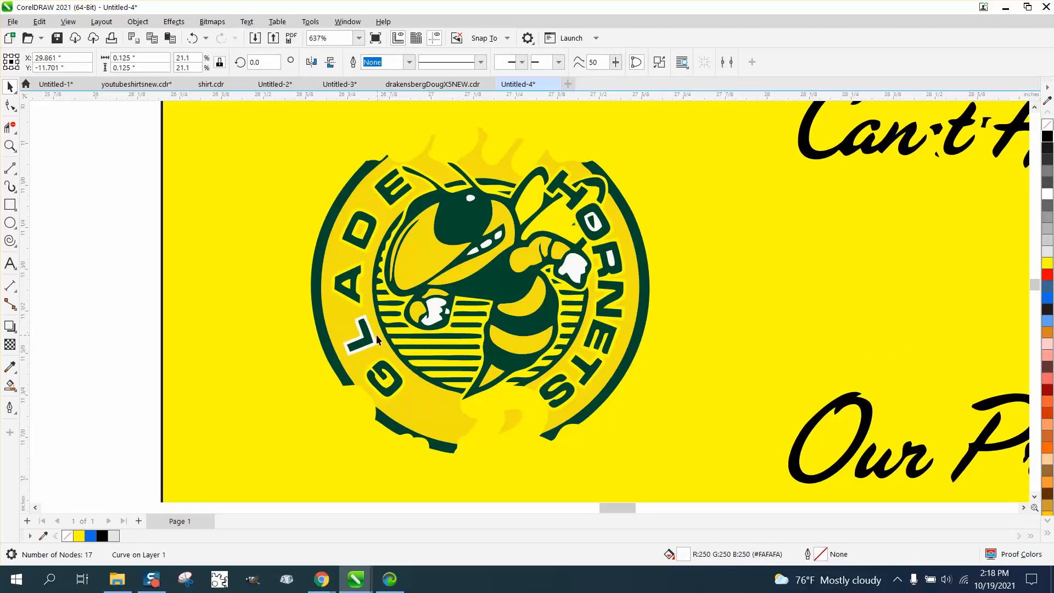
{"action": "left_click", "coordinate": [374, 337]}
{"action": "key", "text": "Right"}
{"action": "key", "text": "Right"}
Move the white centers of the "O" and "R" in "HORNETS" 3 inches right to join the other white outline pieces.
{"action": "left_click", "coordinate": [597, 227]}
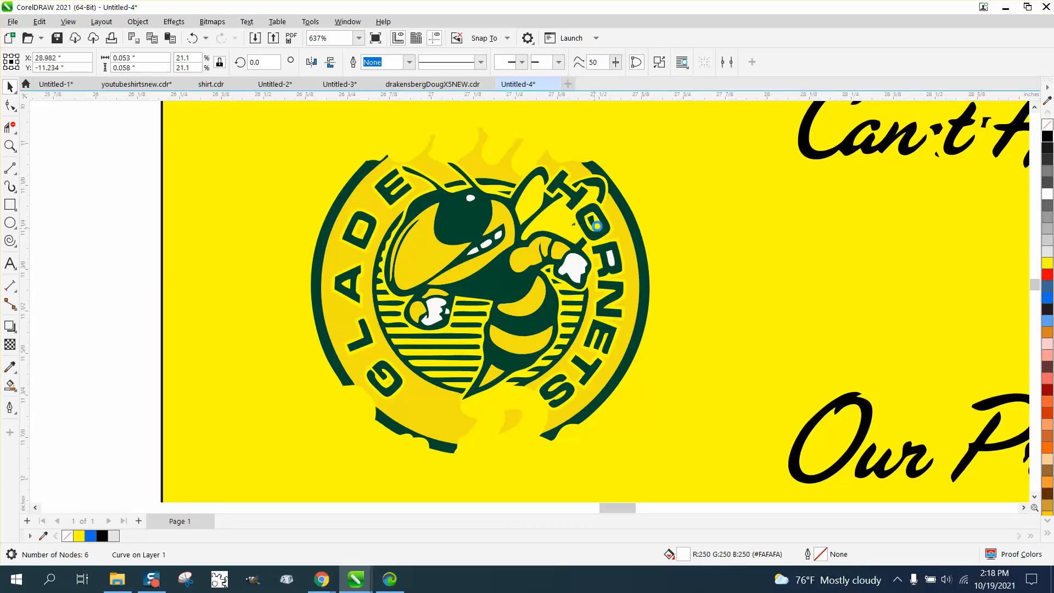
{"action": "left_click", "coordinate": [610, 263]}
{"action": "scroll", "coordinate": [608, 262], "scroll_direction": "down", "scroll_amount": 3}
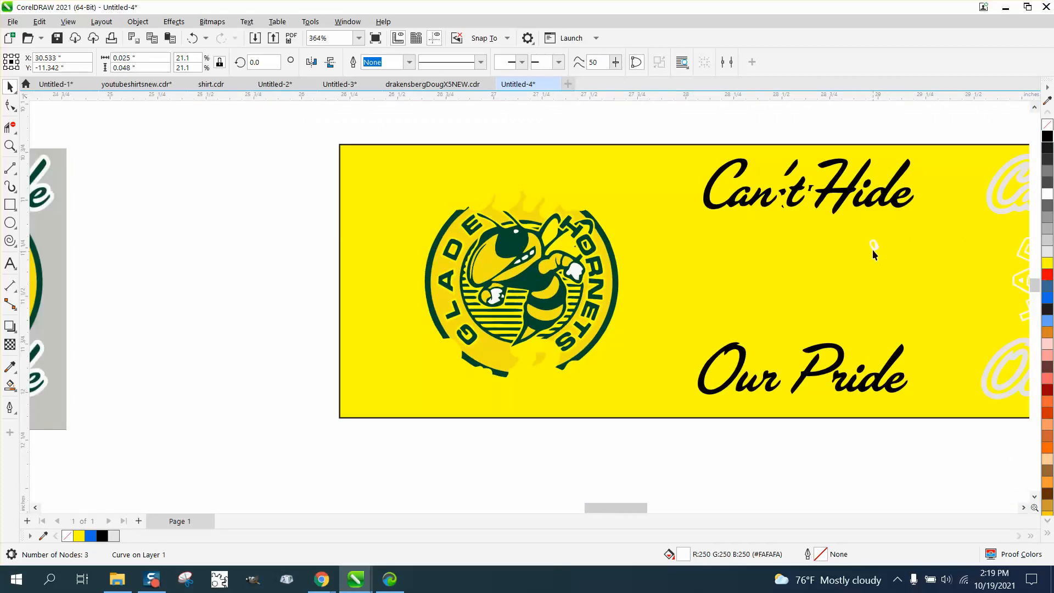
{"action": "left_click", "coordinate": [873, 250]}
{"action": "scroll", "coordinate": [876, 264], "scroll_direction": "down", "scroll_amount": 3}
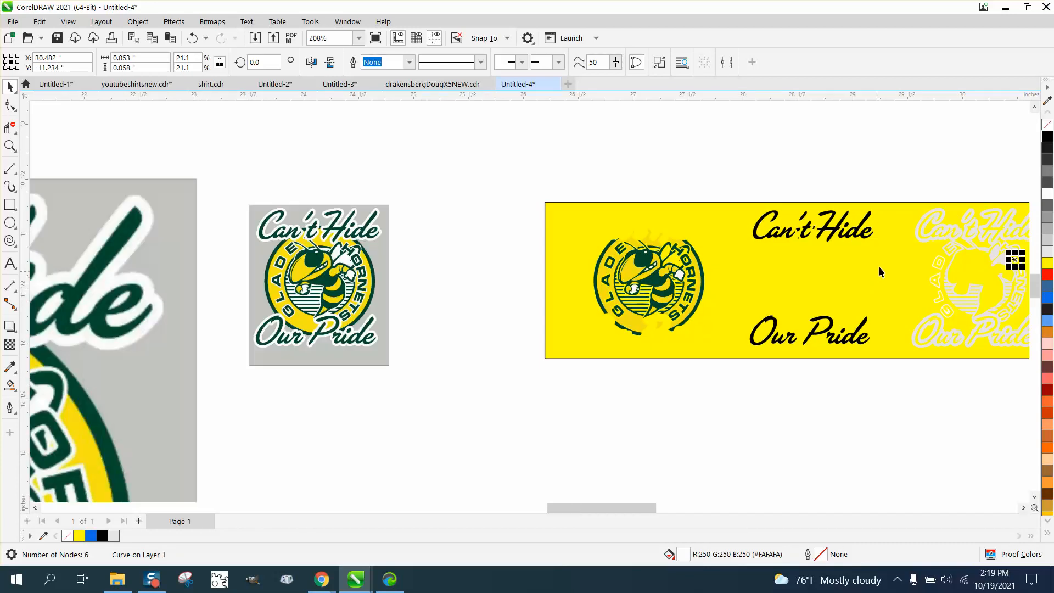
Give all the separated white and light gray pieces a light gray (#E6E6E6) fill and outline, and group them.
{"action": "scroll", "coordinate": [895, 200], "scroll_direction": "down", "scroll_amount": 1}
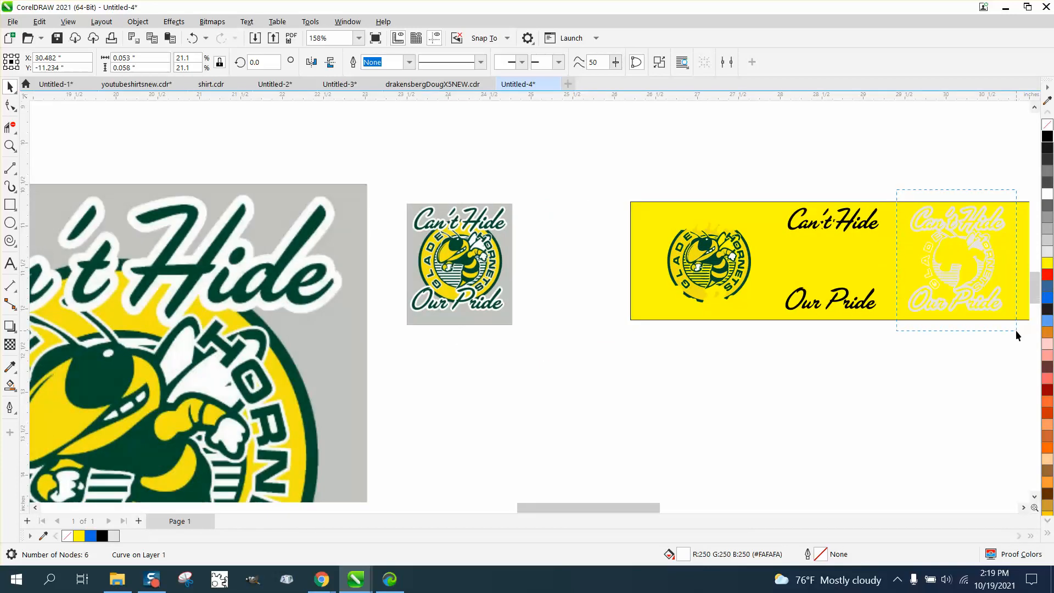
{"action": "left_click_drag", "start_coordinate": [1015, 330], "coordinate": [1019, 332]}
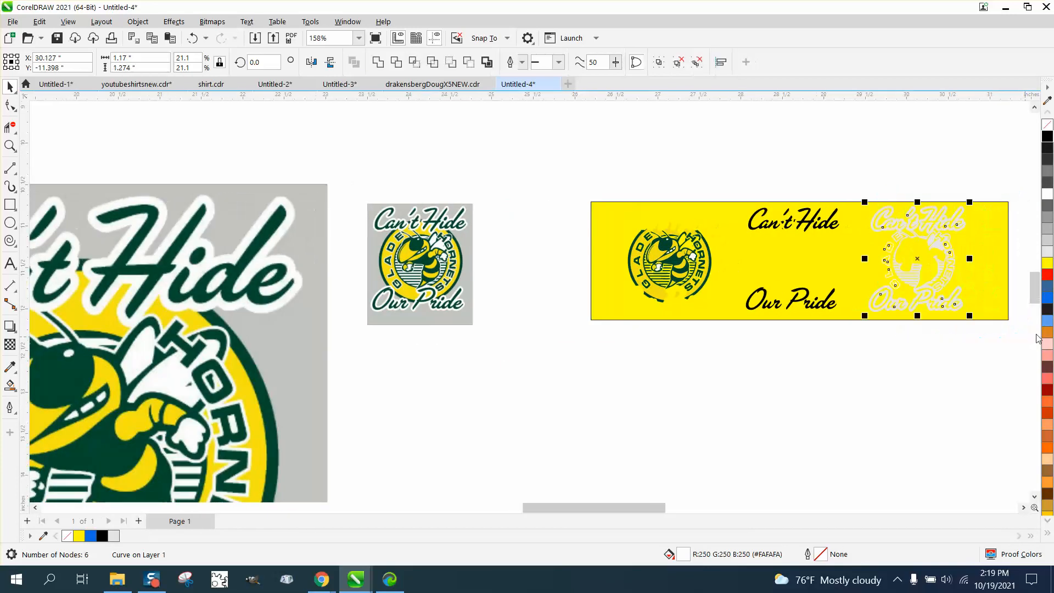
{"action": "left_click", "coordinate": [1048, 254]}
{"action": "right_click", "coordinate": [1047, 254]}
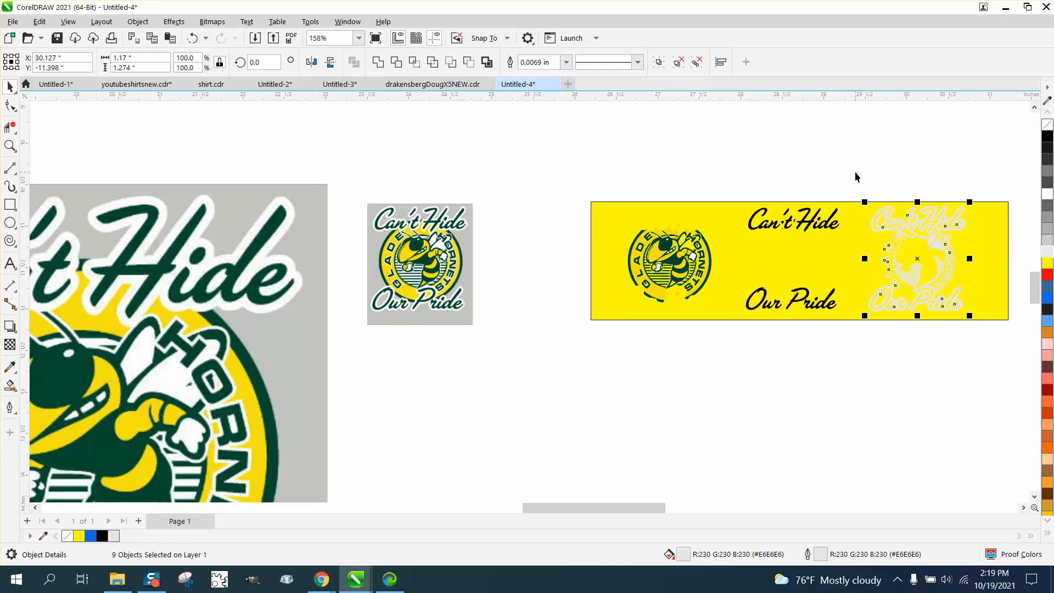
{"action": "left_click_drag", "start_coordinate": [855, 176], "coordinate": [881, 282]}
{"action": "left_click_drag", "start_coordinate": [984, 338], "coordinate": [995, 350]}
{"action": "key", "text": "ctrl+g"}
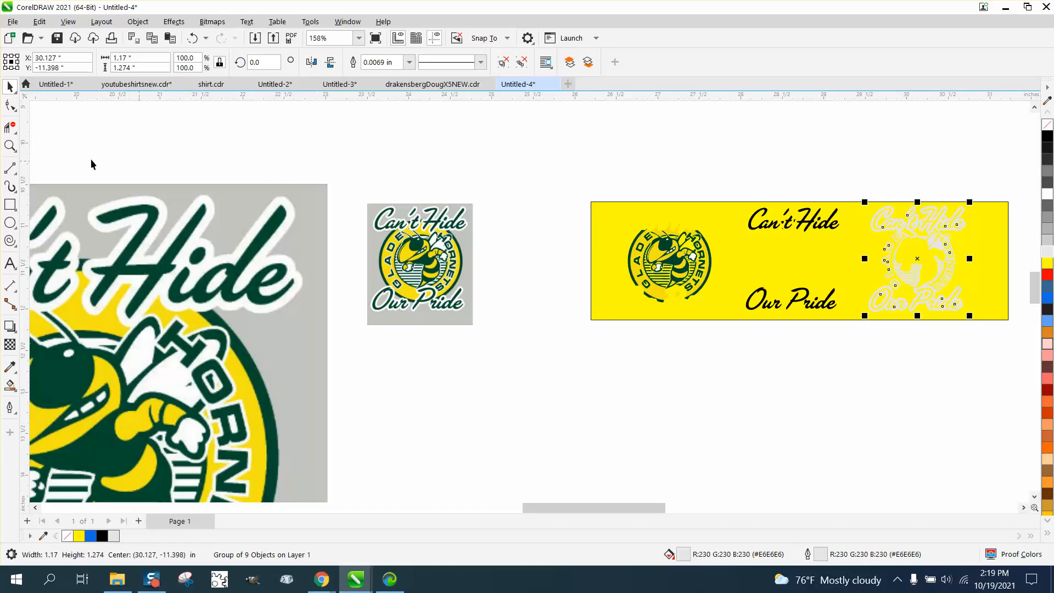
Nudge the large yellow piece of the hornet's face 1.5 inches left, off the yellow background.
{"action": "left_click", "coordinate": [10, 146]}
{"action": "left_click_drag", "start_coordinate": [583, 198], "coordinate": [766, 344]}
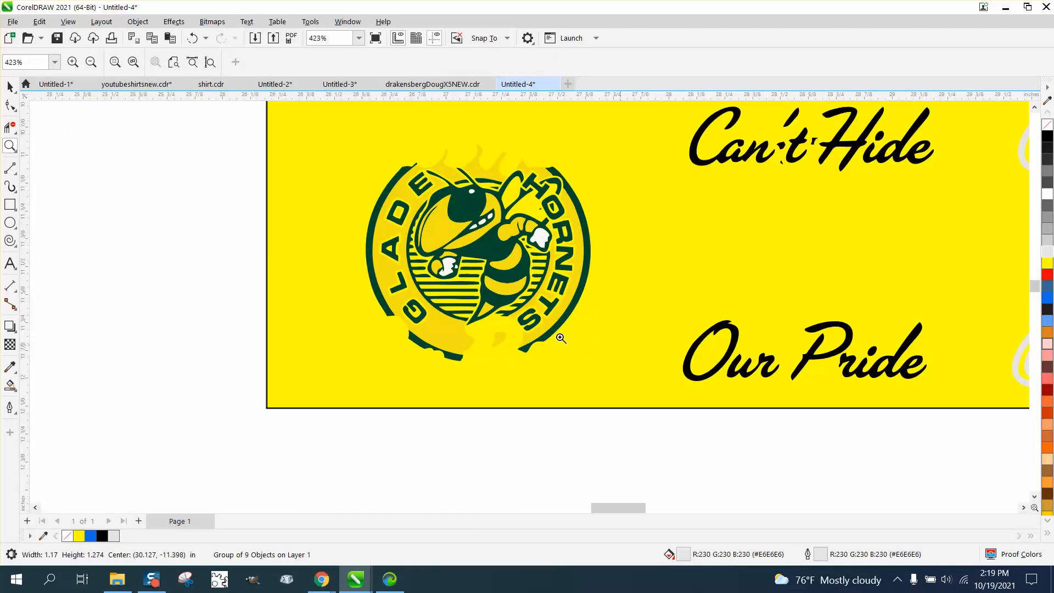
{"action": "left_click", "coordinate": [10, 87]}
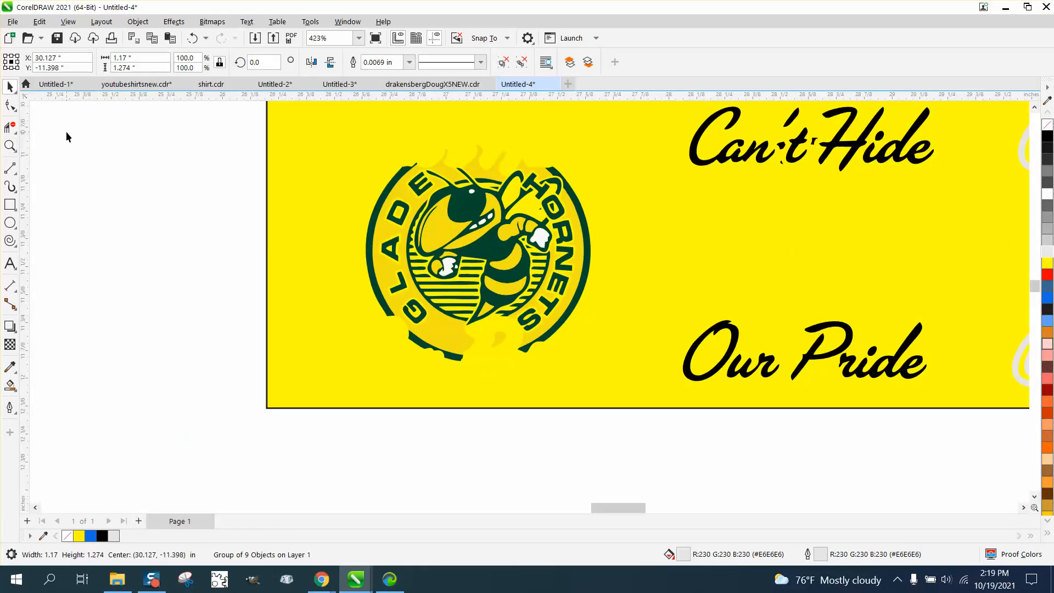
{"action": "left_click", "coordinate": [67, 137]}
{"action": "left_click", "coordinate": [441, 228]}
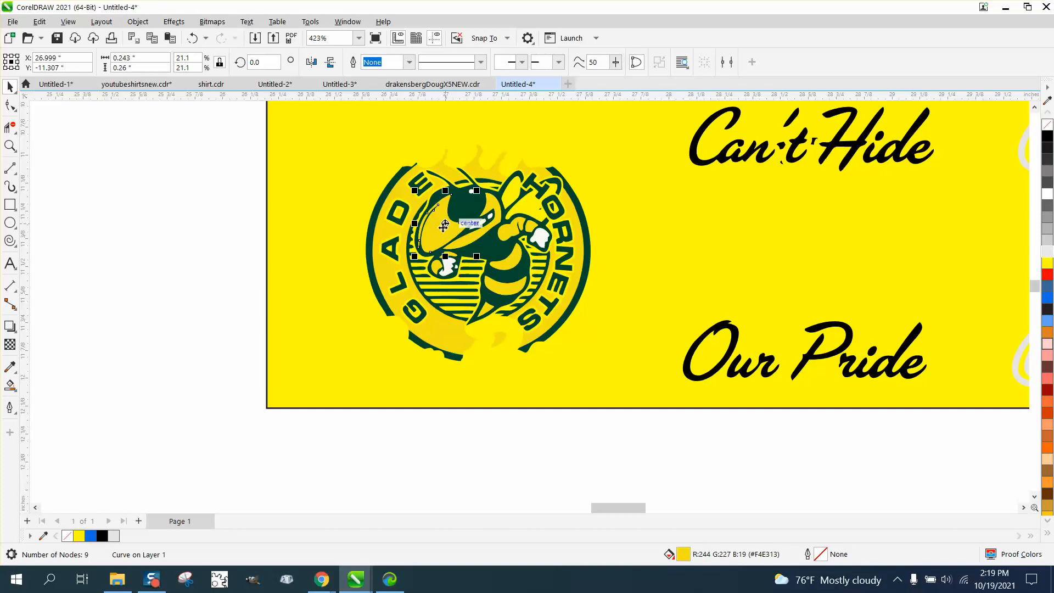
{"action": "key", "text": "Left"}
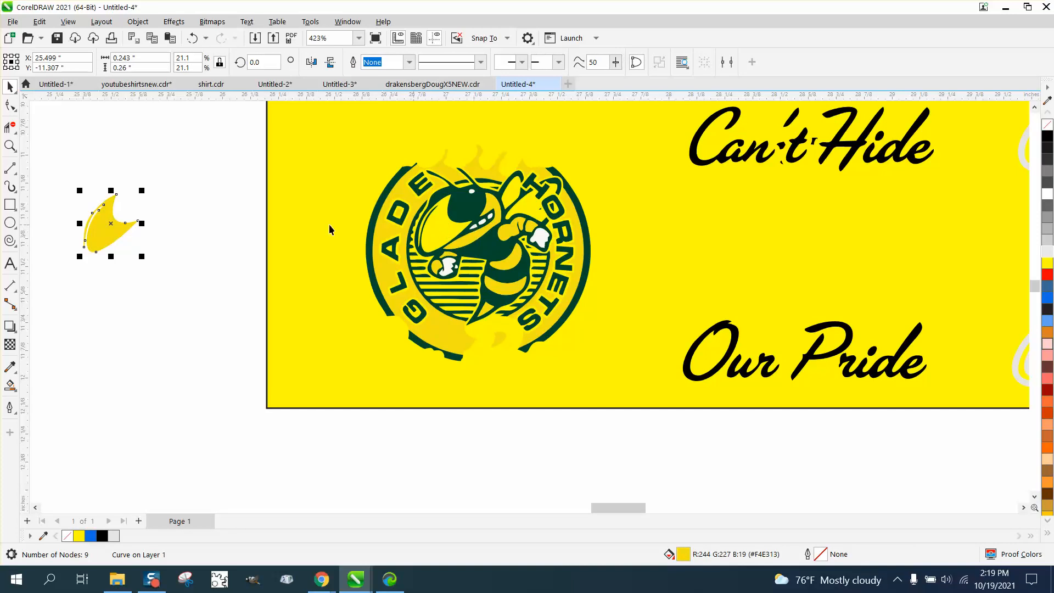
Fill the background rectangle with light blue (#629FED).
{"action": "left_click", "coordinate": [295, 225]}
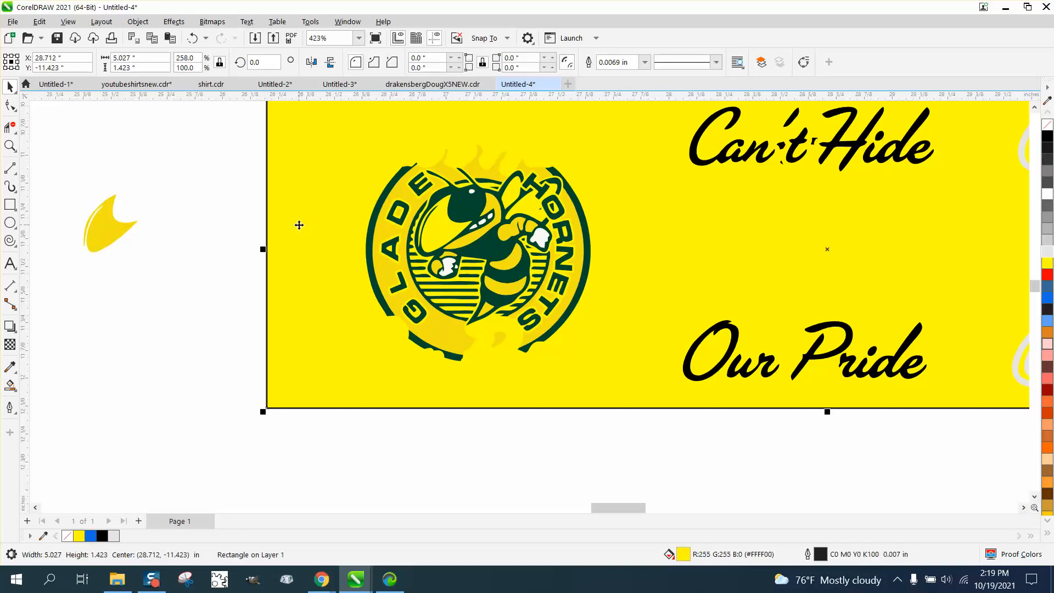
{"action": "left_click", "coordinate": [1047, 316]}
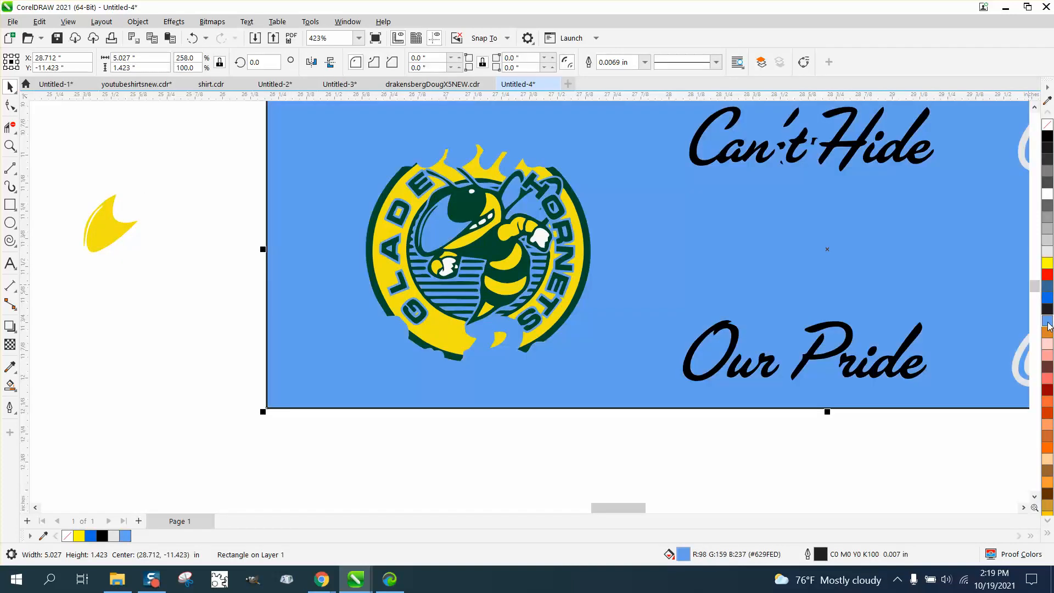
{"action": "left_click", "coordinate": [568, 477]}
Nudge the hornet's other yellow face piece, the outer yellow band behind "HORNETS" and the top yellow flame 1.5 inches left.
{"action": "left_click", "coordinate": [491, 208]}
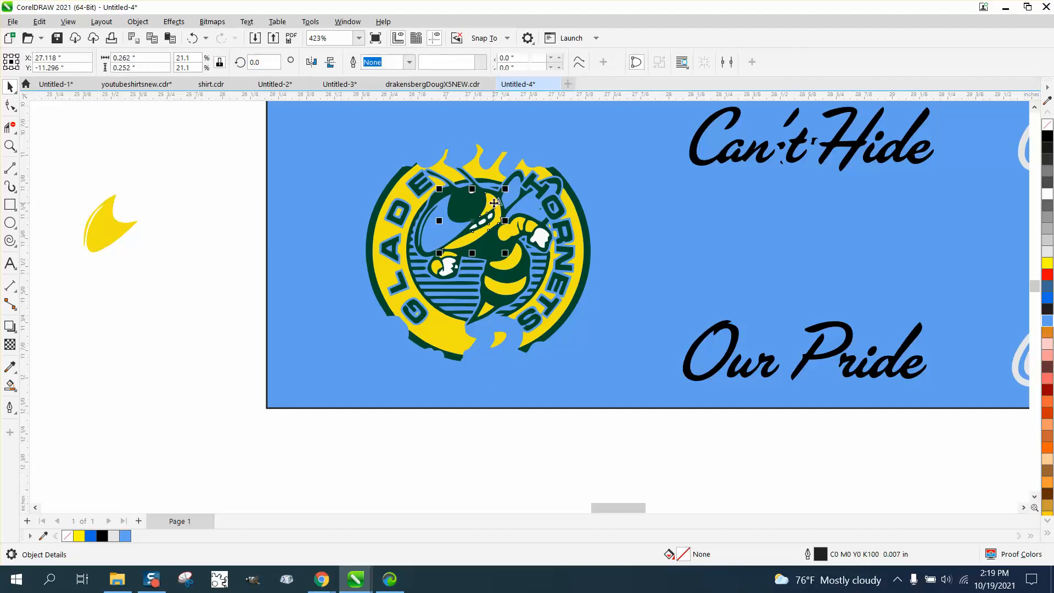
{"action": "key", "text": "Left"}
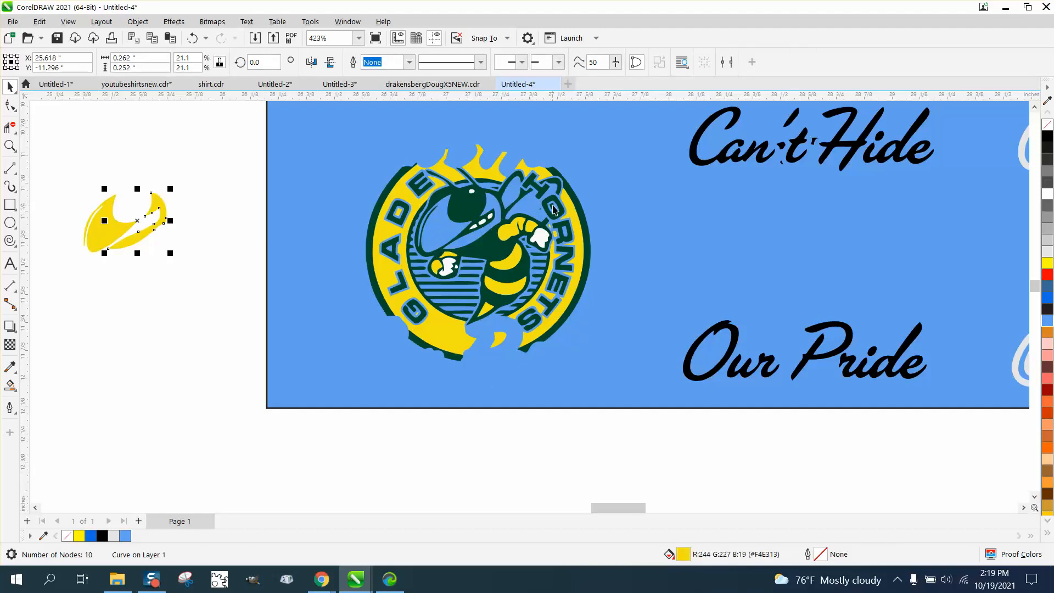
{"action": "left_click", "coordinate": [568, 207]}
{"action": "key", "text": "Left"}
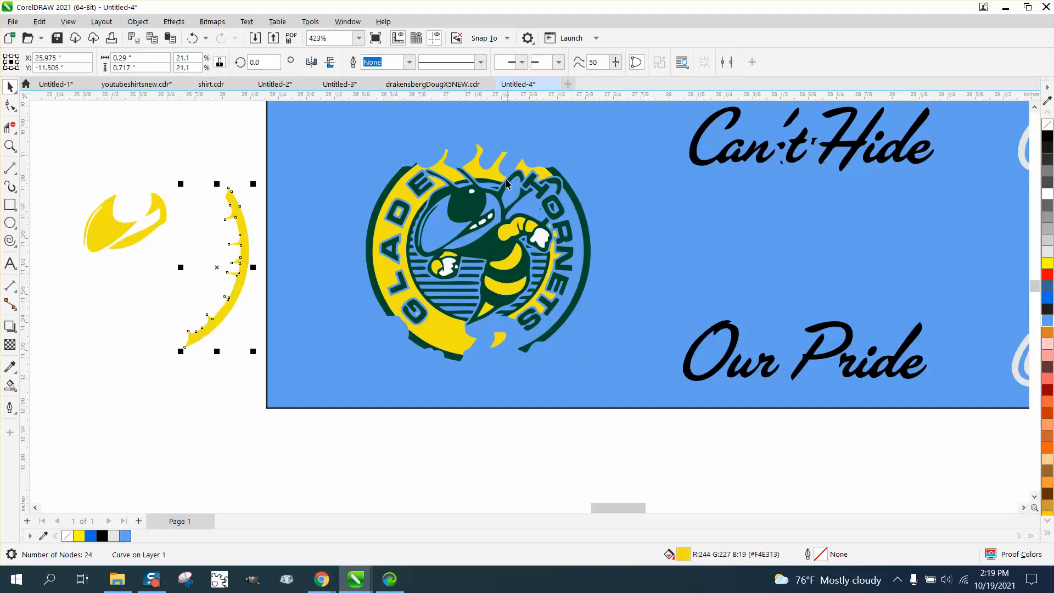
{"action": "left_click", "coordinate": [501, 175]}
{"action": "key", "text": "Left"}
Nudge the yellow band behind "GLADE", the yellow center of its "D" and the yellow flame above "HORNETS" 1.5 inches left.
{"action": "left_click", "coordinate": [449, 179]}
{"action": "key", "text": "Left"}
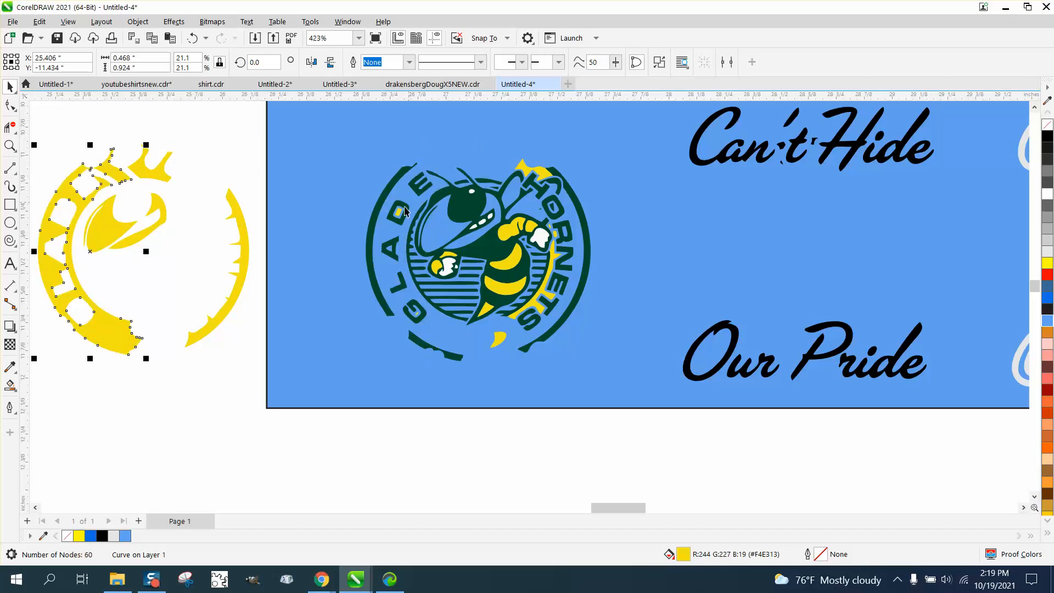
{"action": "left_click", "coordinate": [397, 218]}
{"action": "key", "text": "Left"}
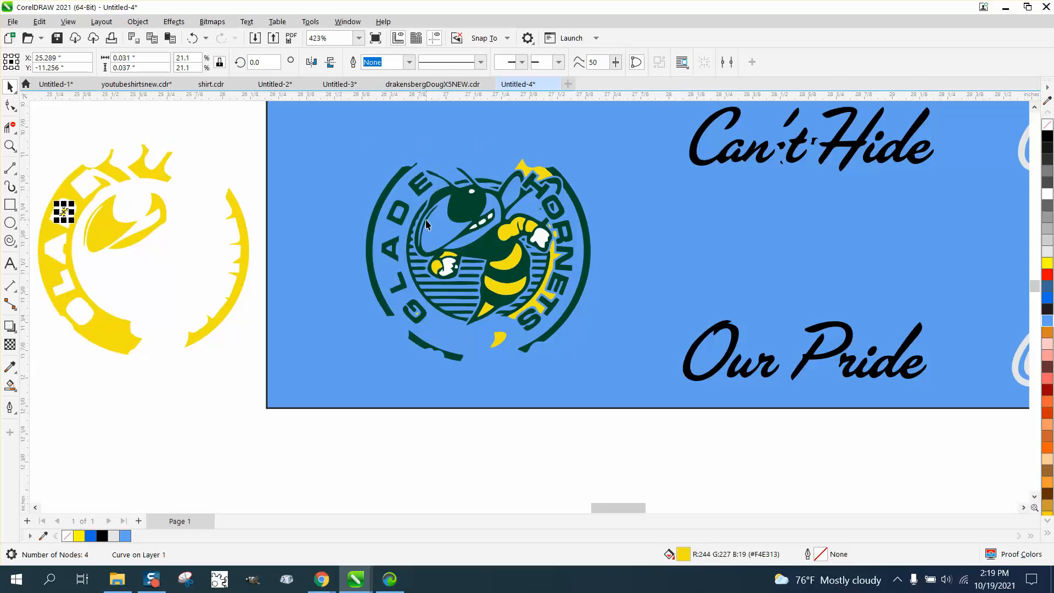
{"action": "left_click", "coordinate": [540, 174]}
{"action": "key", "text": "Left"}
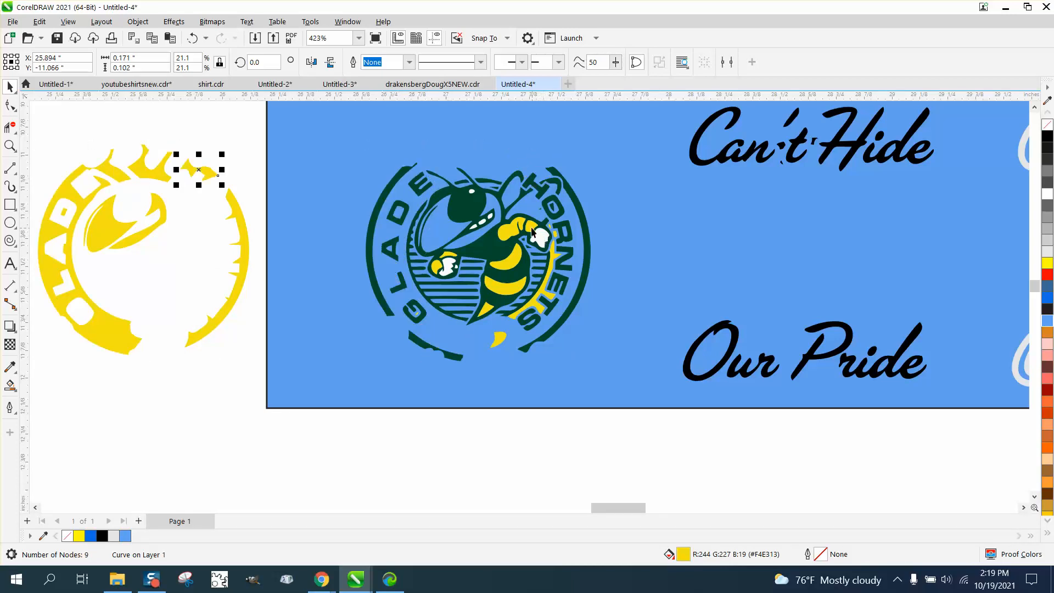
Nudge the yellow pieces of the hornet's raised arm and the white glove at its end 1.5 inches left.
{"action": "left_click", "coordinate": [530, 229]}
{"action": "key", "text": "Left"}
{"action": "left_click", "coordinate": [519, 225]}
{"action": "key", "text": "Left"}
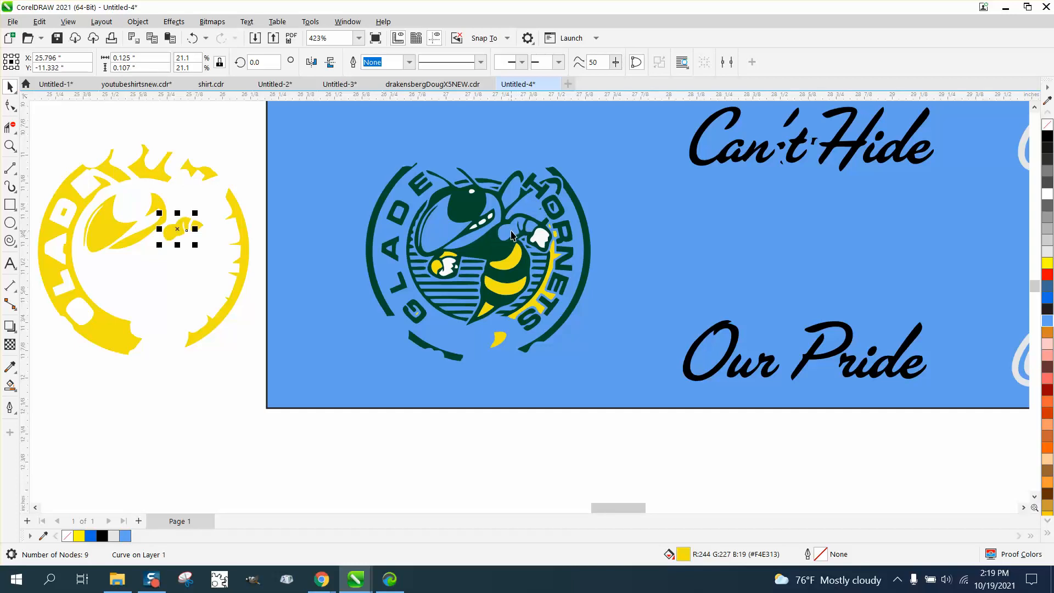
{"action": "left_click", "coordinate": [540, 240]}
{"action": "key", "text": "Left"}
Nudge the white glove and the two yellow pieces of the hornet's lower hand 1.5 inches left.
{"action": "left_click", "coordinate": [443, 270]}
{"action": "key", "text": "Left"}
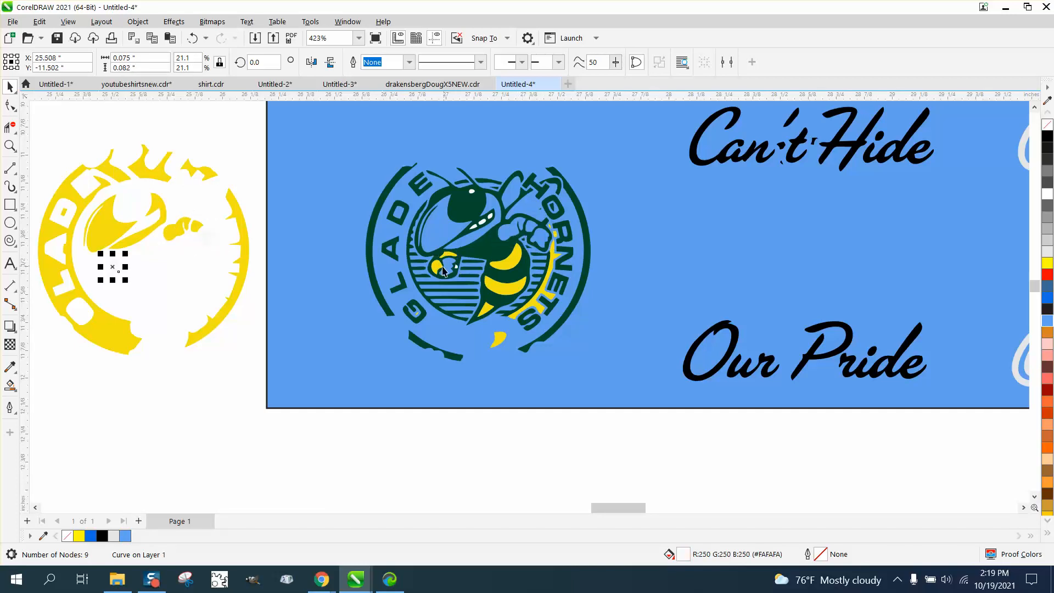
{"action": "left_click", "coordinate": [438, 269]}
{"action": "key", "text": "Left"}
{"action": "left_click", "coordinate": [447, 258]}
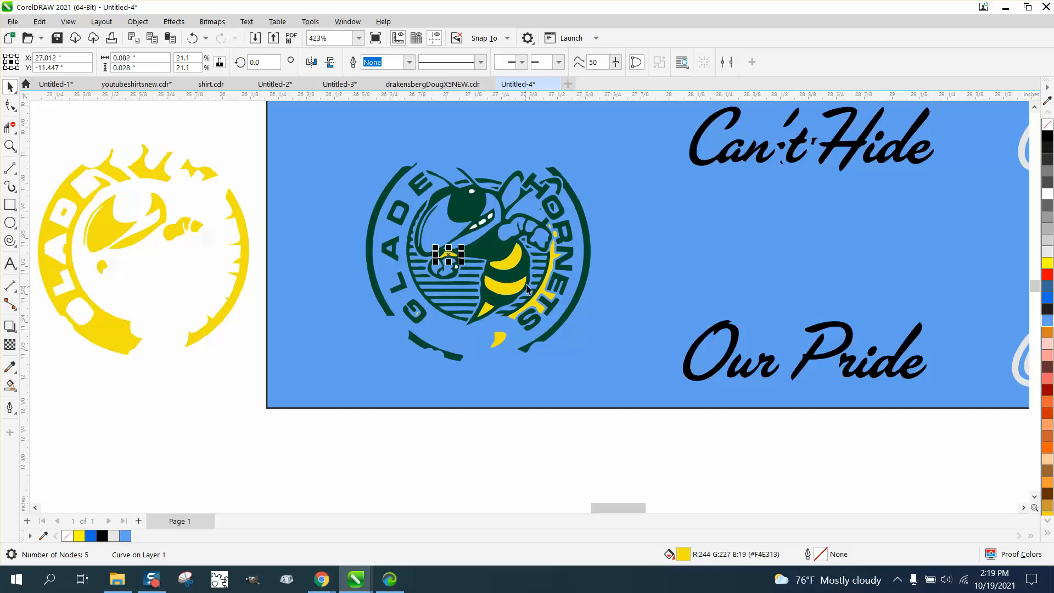
{"action": "key", "text": "Left"}
Move the hornet's yellow abdomen stripes and tail piece 1.5 inches left, and the loose yellow piece below the badge 3 inches left.
{"action": "left_click", "coordinate": [503, 255]}
{"action": "key", "text": "Left"}
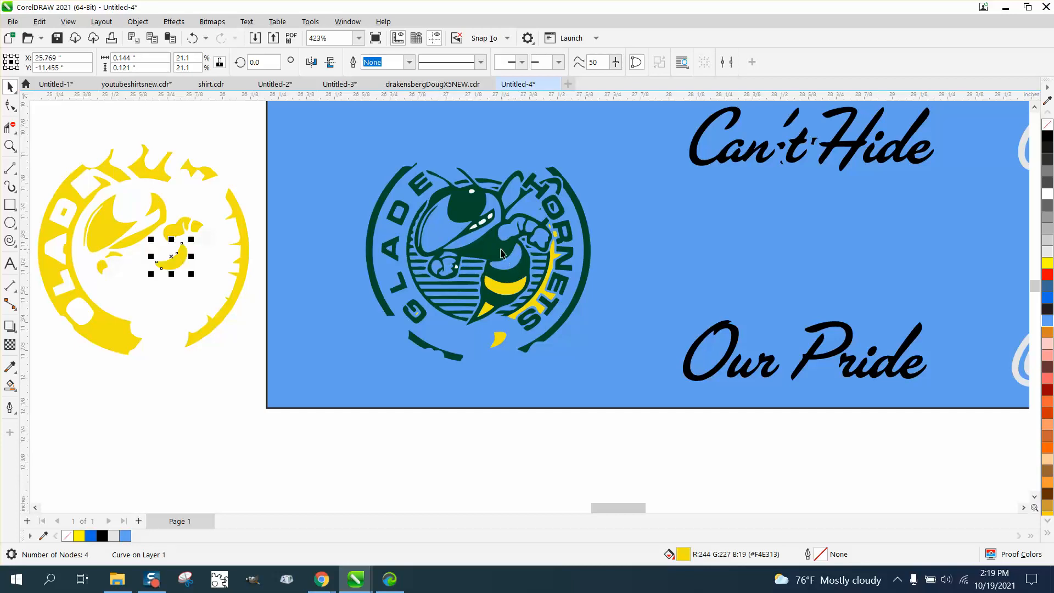
{"action": "left_click", "coordinate": [501, 288]}
{"action": "key", "text": "Left"}
{"action": "left_click", "coordinate": [488, 311]}
{"action": "key", "text": "Left"}
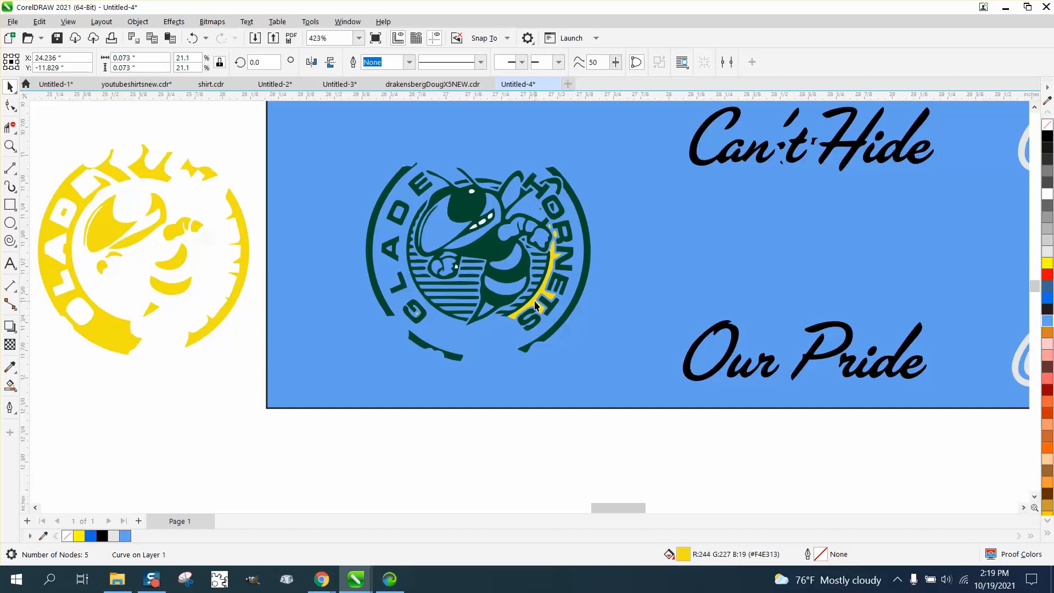
Nudge the inner yellow band beside "HORNETS", the yellow speck by its "R" and the white eye highlight 1.5 inches left.
{"action": "left_click", "coordinate": [534, 306]}
{"action": "key", "text": "Left"}
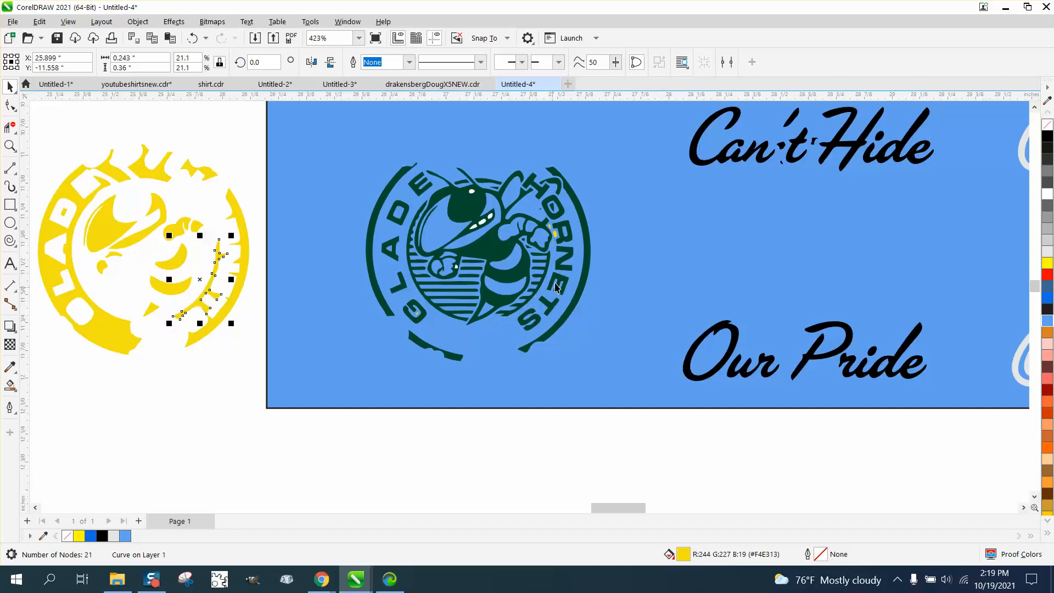
{"action": "left_click", "coordinate": [553, 232]}
{"action": "key", "text": "Left"}
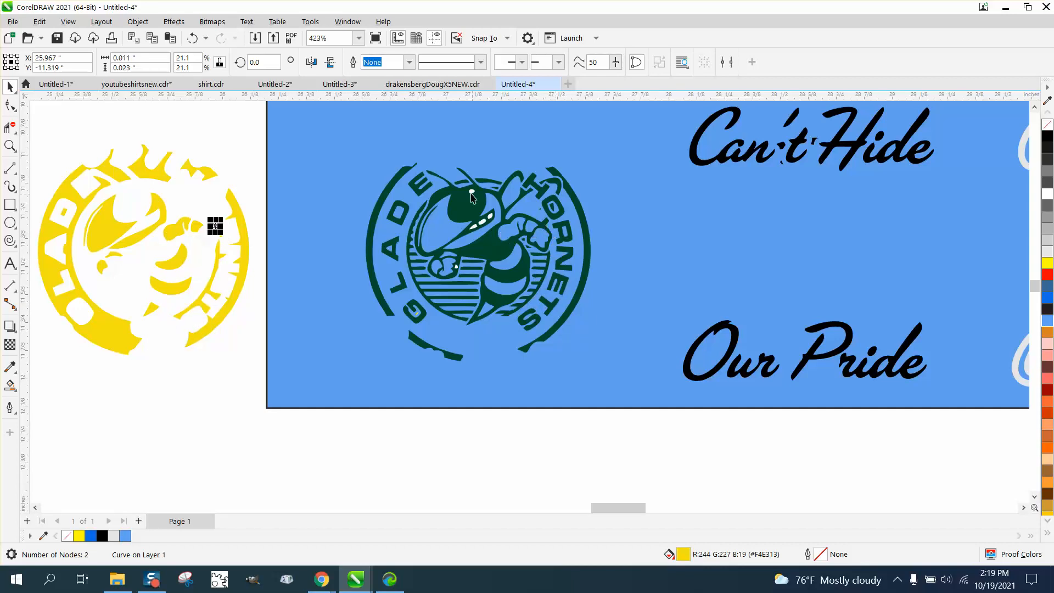
{"action": "left_click", "coordinate": [472, 192]}
{"action": "key", "text": "Left"}
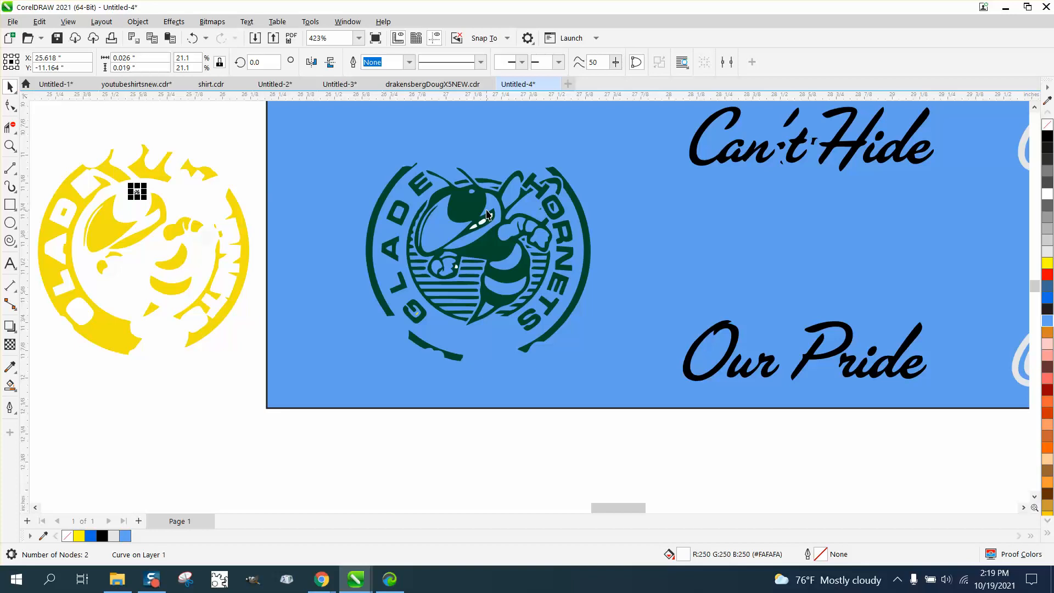
Nudge the white teeth pieces in the hornet's mouth and the white speck on its lower glove 1.5 inches left.
{"action": "left_click", "coordinate": [490, 223]}
{"action": "key", "text": "Left"}
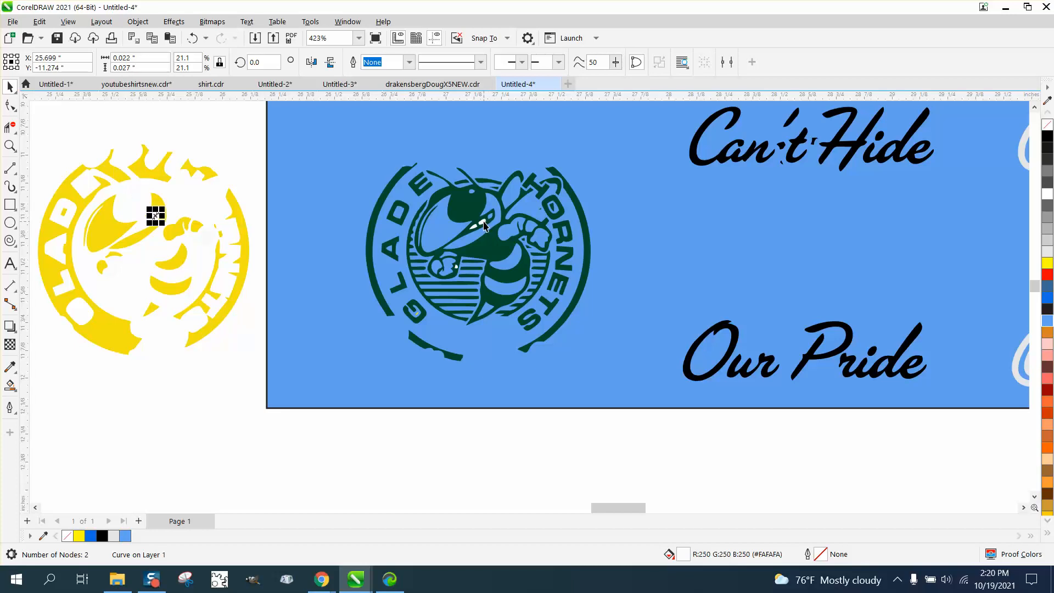
{"action": "left_click", "coordinate": [483, 228]}
{"action": "key", "text": "Left"}
{"action": "left_click", "coordinate": [474, 230]}
{"action": "key", "text": "Left"}
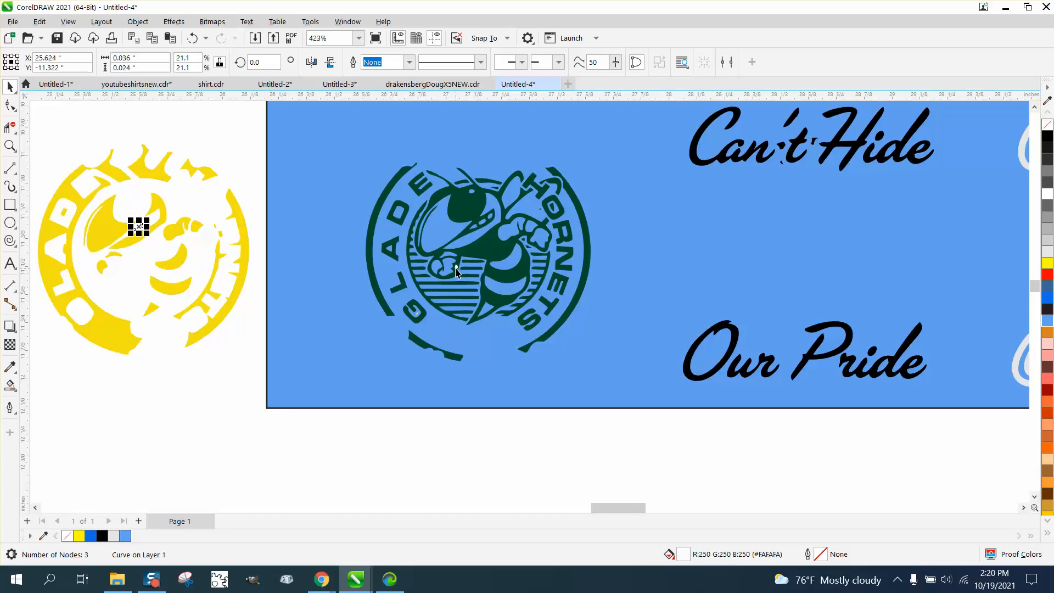
{"action": "left_click", "coordinate": [456, 269]}
{"action": "key", "text": "Left"}
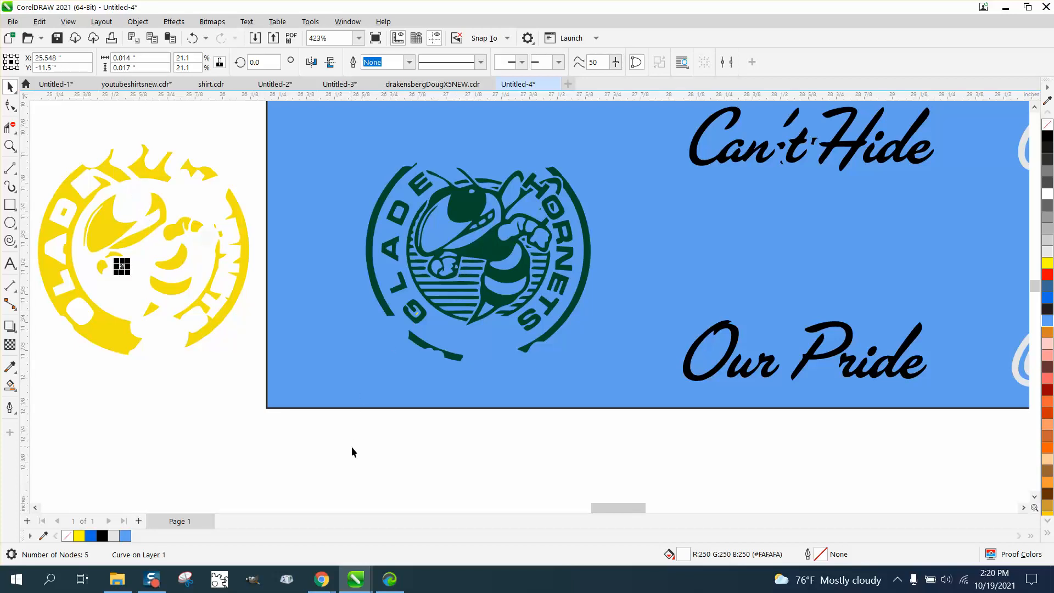
Fill the green hornet badge with black and nudge it 1.5 inches right between the "Can't Hide" and "Our Pride" lettering.
{"action": "left_click_drag", "start_coordinate": [352, 447], "coordinate": [620, 113]}
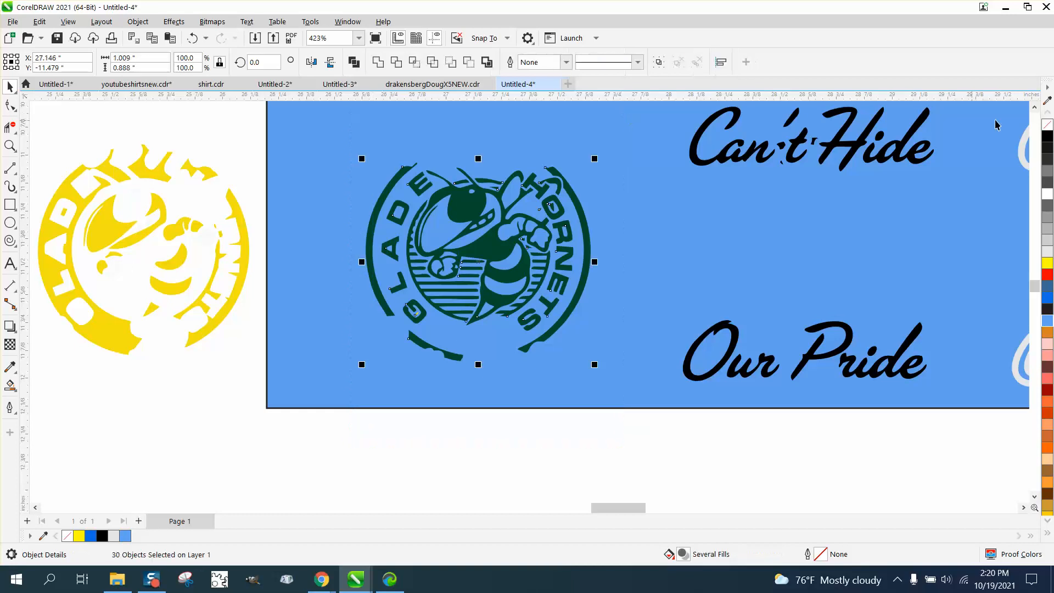
{"action": "left_click", "coordinate": [1048, 136]}
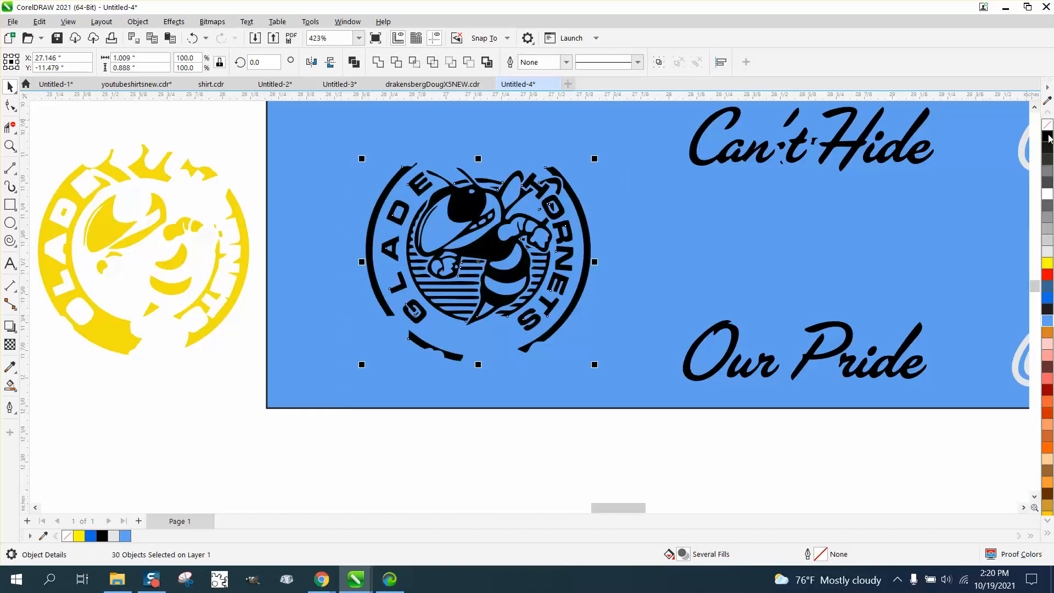
{"action": "key", "text": "Right"}
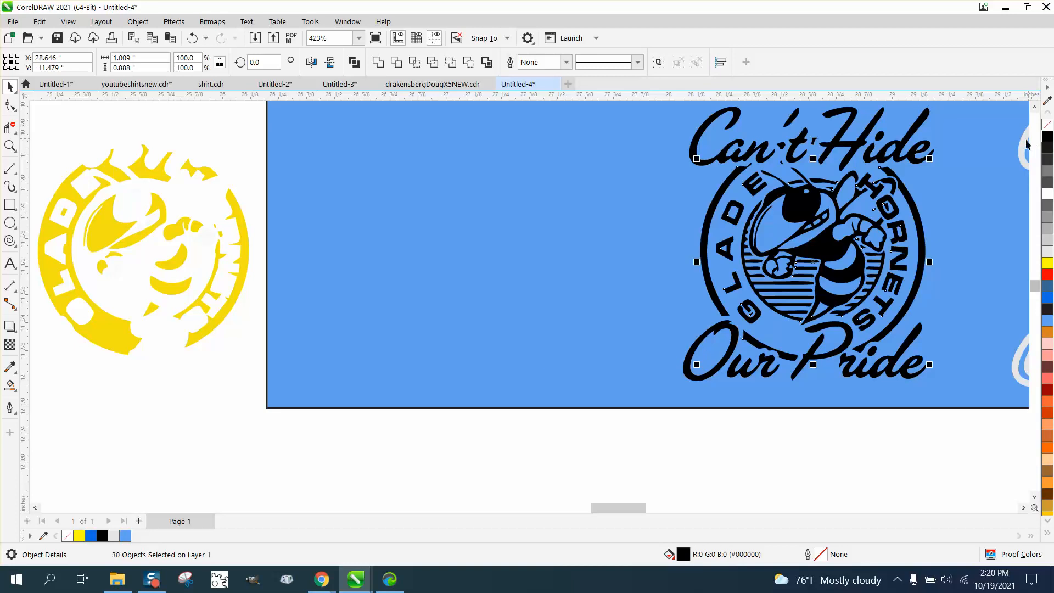
Delete the separated yellow and white pieces beside the blue rectangle, and group the black badge with its lettering.
{"action": "scroll", "coordinate": [797, 148], "scroll_direction": "down", "scroll_amount": 1}
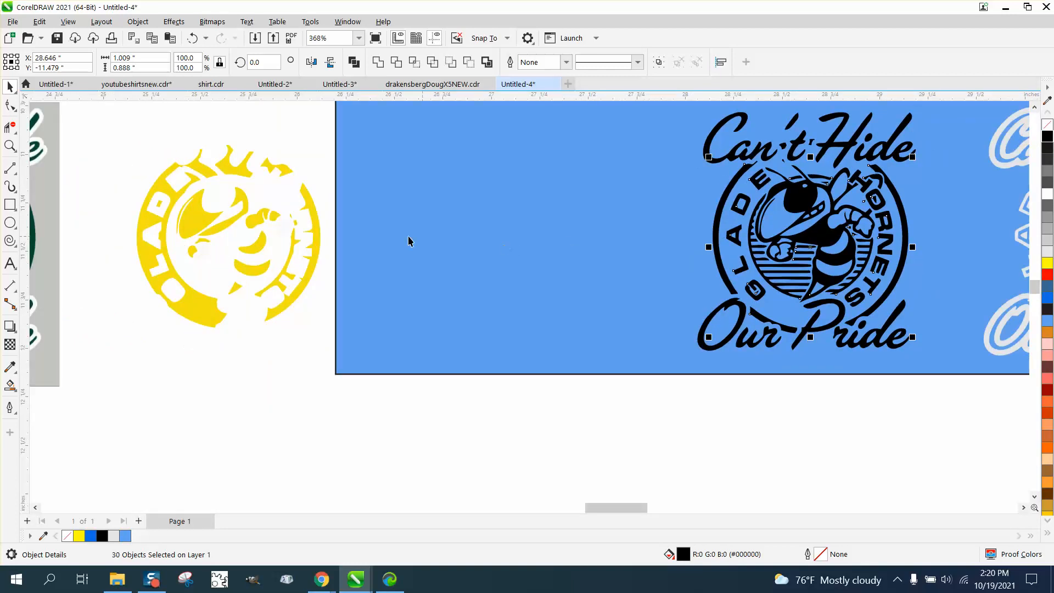
{"action": "scroll", "coordinate": [408, 236], "scroll_direction": "down", "scroll_amount": 2}
{"action": "left_click_drag", "start_coordinate": [178, 134], "coordinate": [356, 332]}
{"action": "key", "text": "Delete"}
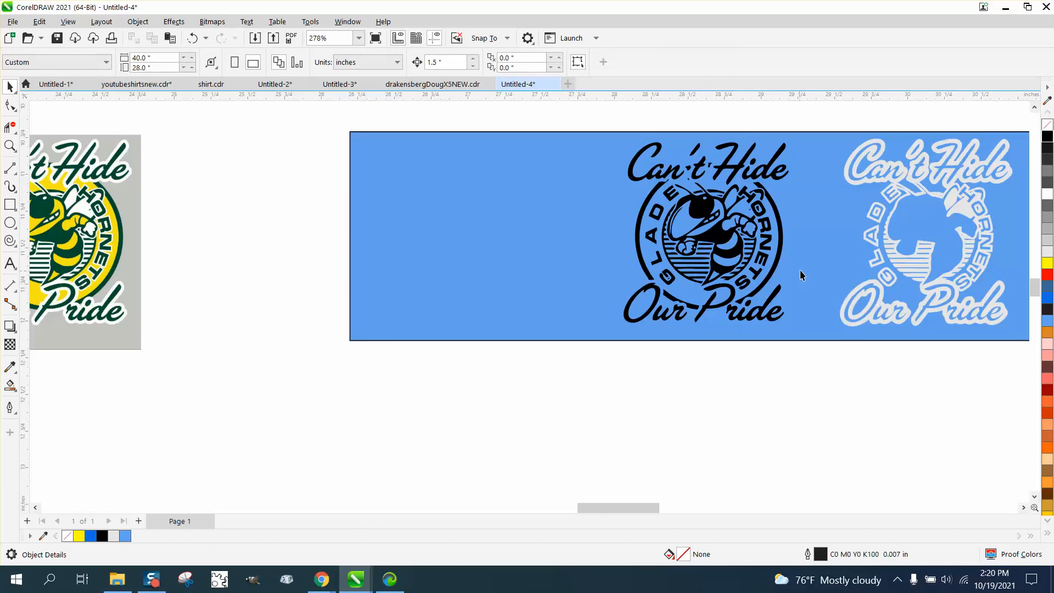
{"action": "left_click_drag", "start_coordinate": [590, 128], "coordinate": [818, 366]}
{"action": "key", "text": "Tab"}
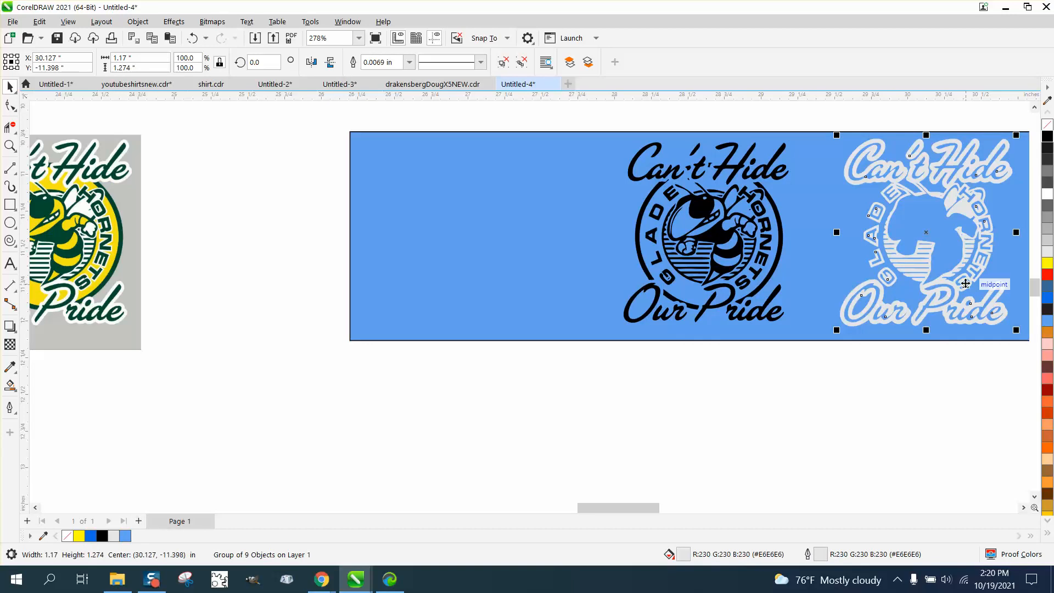
Try the light gray outline group 1.5 inches left over the black artwork, inspect the area around "HORNETS", and move it back.
{"action": "key", "text": "Left"}
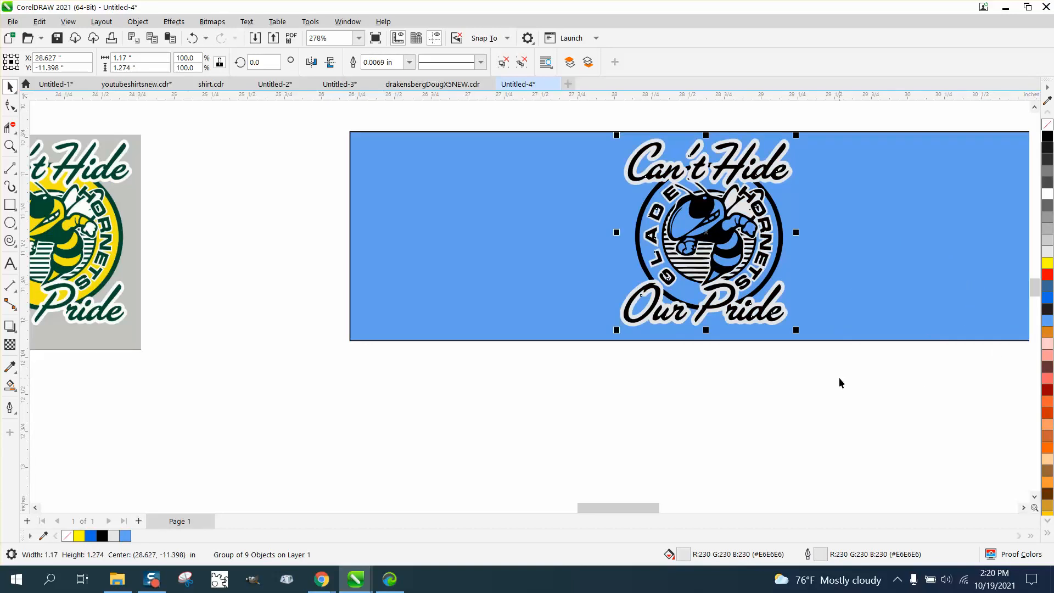
{"action": "left_click", "coordinate": [9, 146]}
{"action": "left_click_drag", "start_coordinate": [690, 183], "coordinate": [799, 248]}
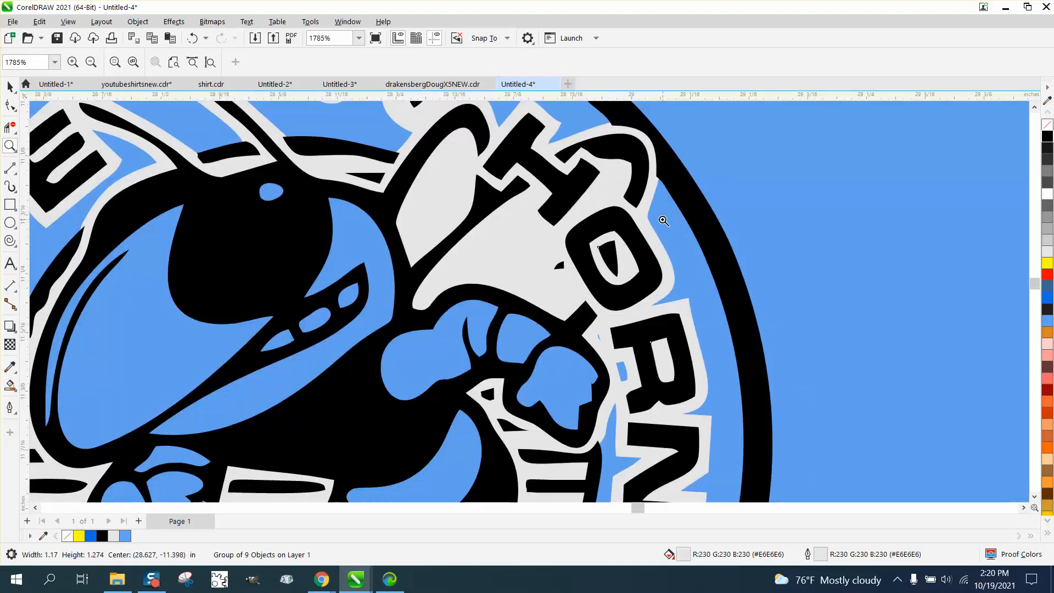
{"action": "scroll", "coordinate": [659, 233], "scroll_direction": "down", "scroll_amount": 5}
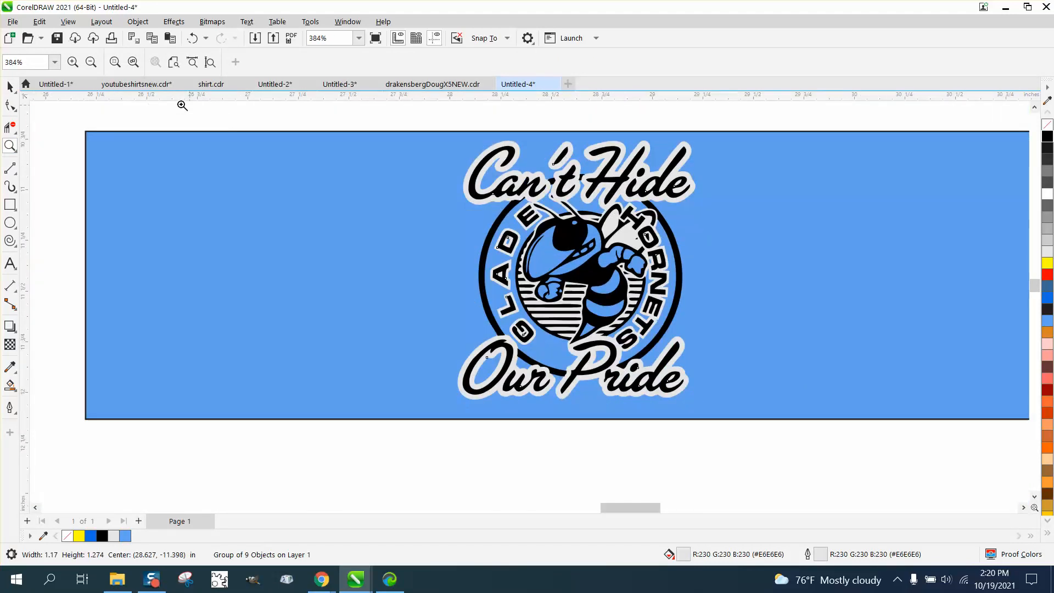
{"action": "left_click", "coordinate": [9, 87]}
{"action": "key", "text": "Right"}
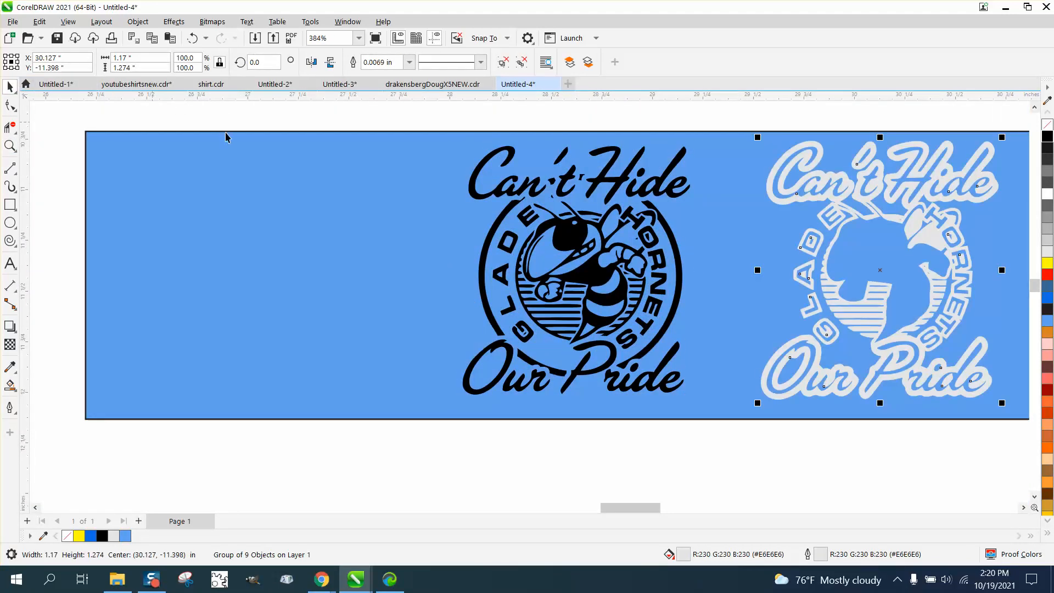
Recolor the gray group's fill and outline to 20% Black and nudge it 1.5 inches left onto the black artwork.
{"action": "left_click", "coordinate": [1047, 242]}
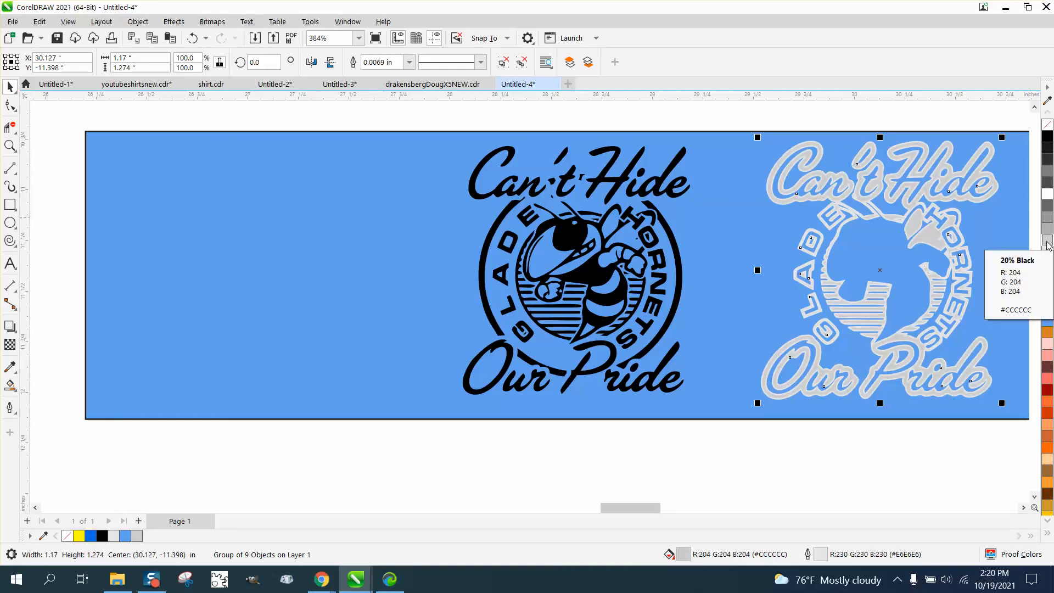
{"action": "right_click", "coordinate": [1047, 242]}
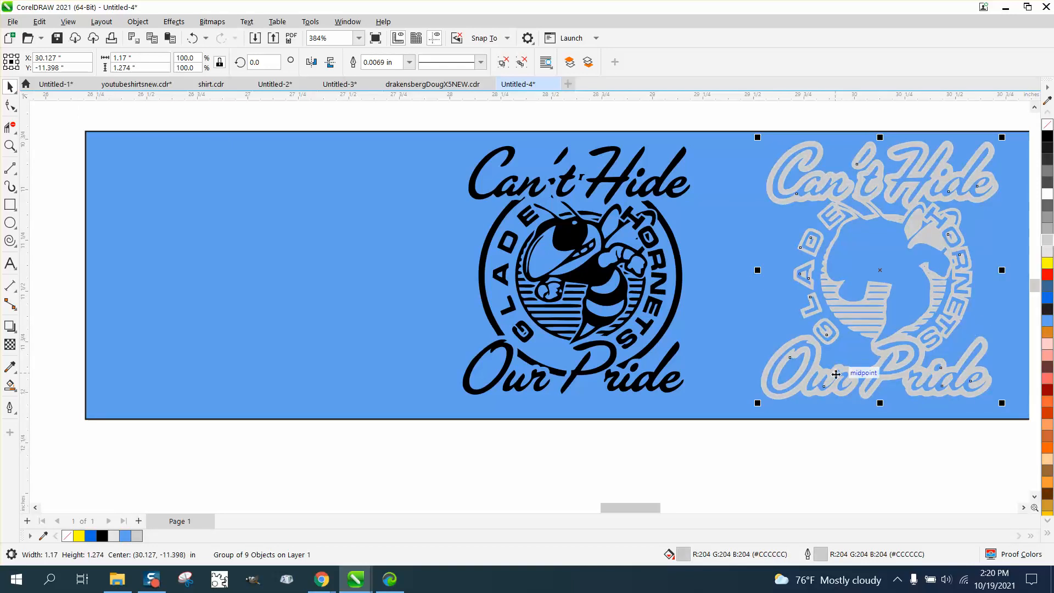
{"action": "key", "text": "Left"}
{"action": "scroll", "coordinate": [841, 370], "scroll_direction": "down", "scroll_amount": 1}
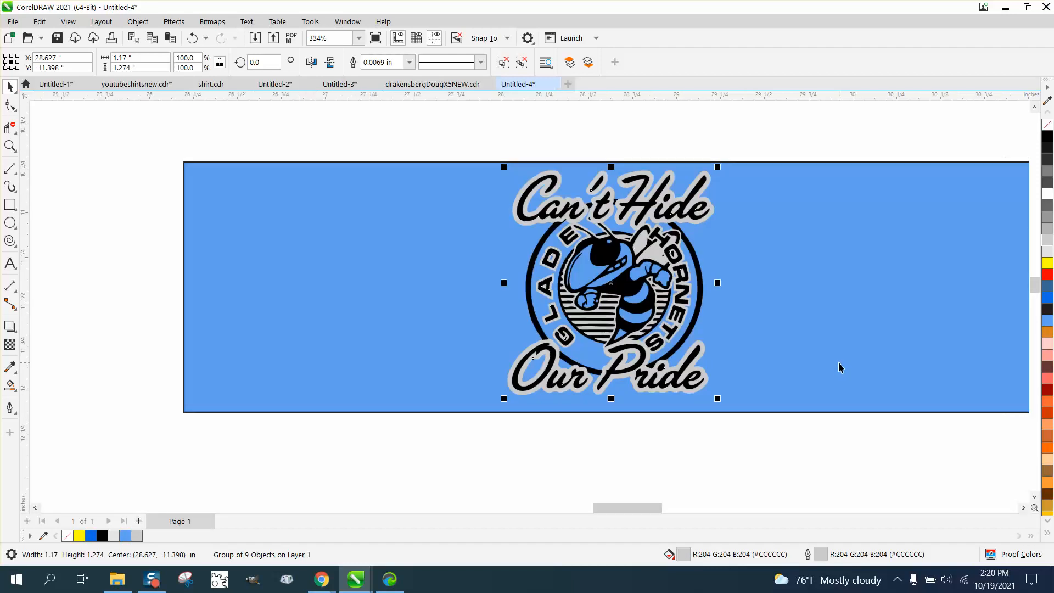
Delete the blue background rectangle, the large original logo image and its small copy.
{"action": "left_click", "coordinate": [825, 302]}
{"action": "key", "text": "Delete"}
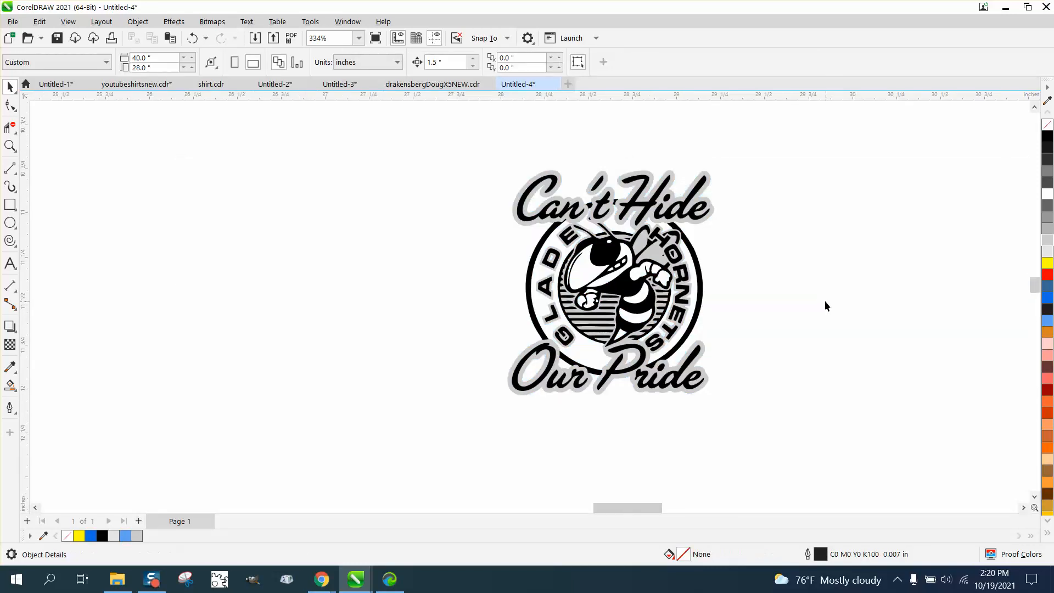
{"action": "scroll", "coordinate": [802, 299], "scroll_direction": "down", "scroll_amount": 6}
{"action": "scroll", "coordinate": [802, 303], "scroll_direction": "down", "scroll_amount": 7}
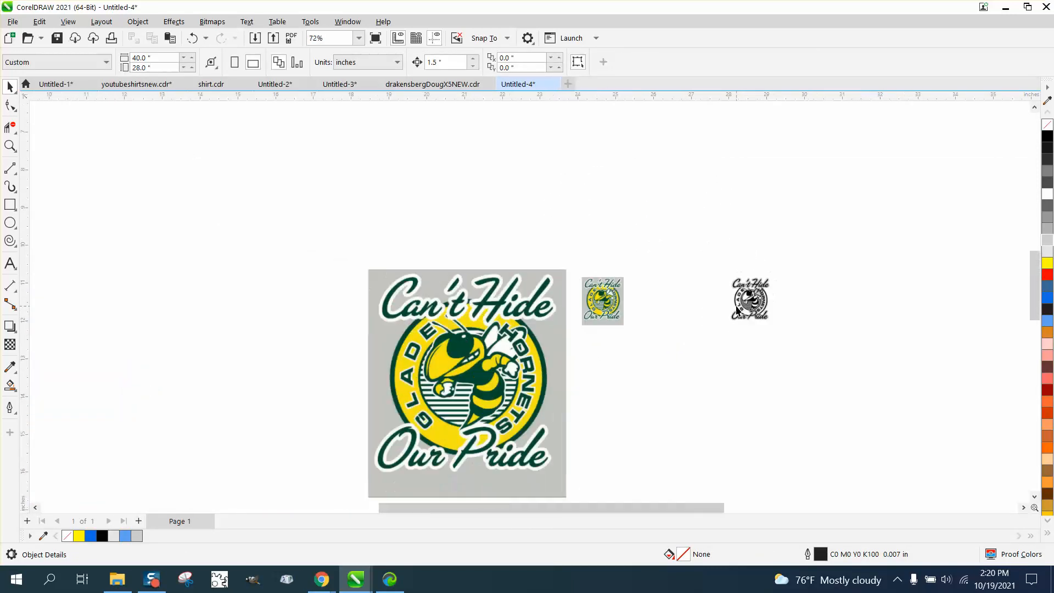
{"action": "left_click", "coordinate": [472, 288]}
{"action": "key", "text": "Delete"}
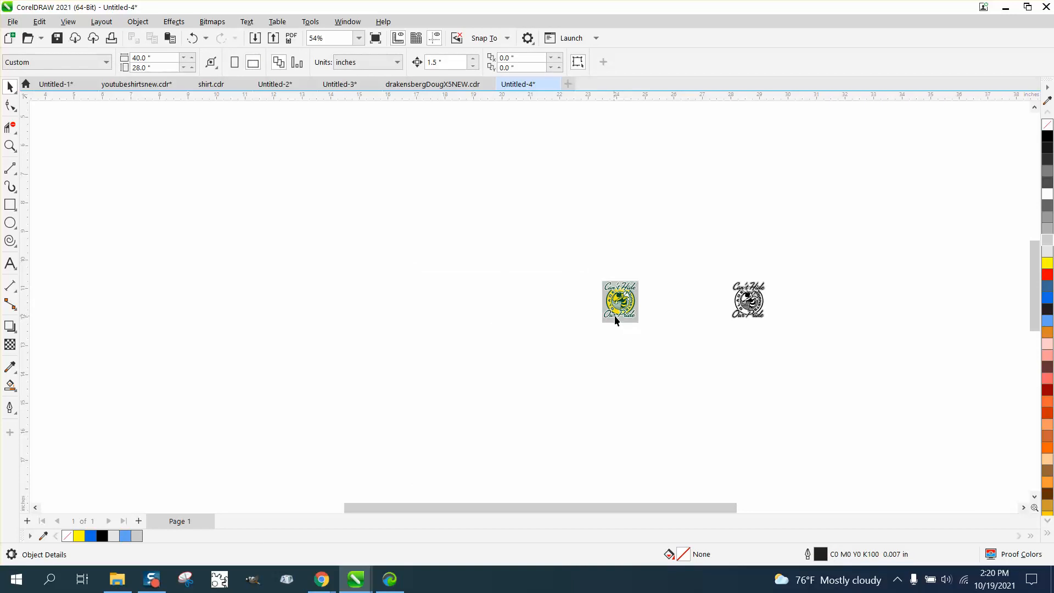
{"action": "left_click", "coordinate": [626, 316]}
{"action": "key", "text": "Delete"}
Move the black and gray artwork onto the page and enlarge it to about 11.1 by 12.1 inches.
{"action": "left_click_drag", "start_coordinate": [799, 337], "coordinate": [799, 338]}
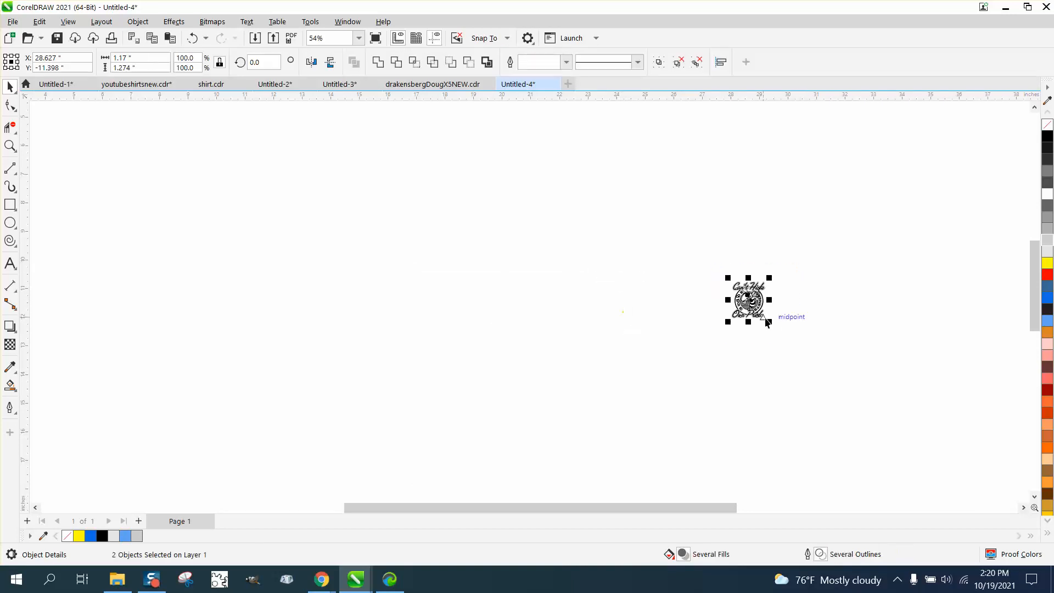
{"action": "left_click_drag", "start_coordinate": [756, 303], "coordinate": [726, 469]}
{"action": "scroll", "coordinate": [796, 427], "scroll_direction": "down", "scroll_amount": 2}
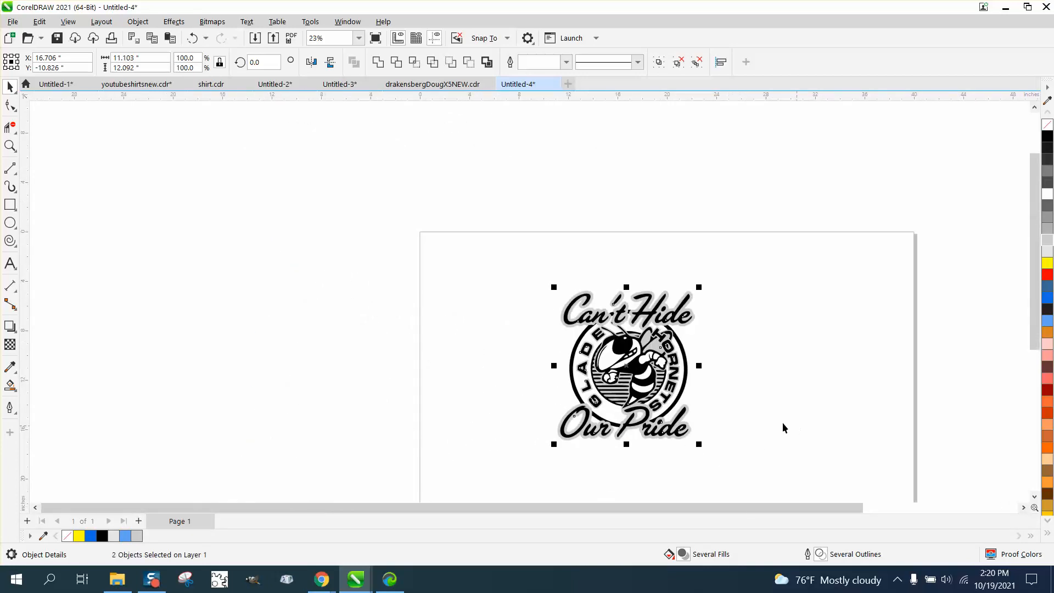
Draw a rectangle about 15.6 by 16.3 inches around the artwork and center it on the page.
{"action": "left_click", "coordinate": [10, 204]}
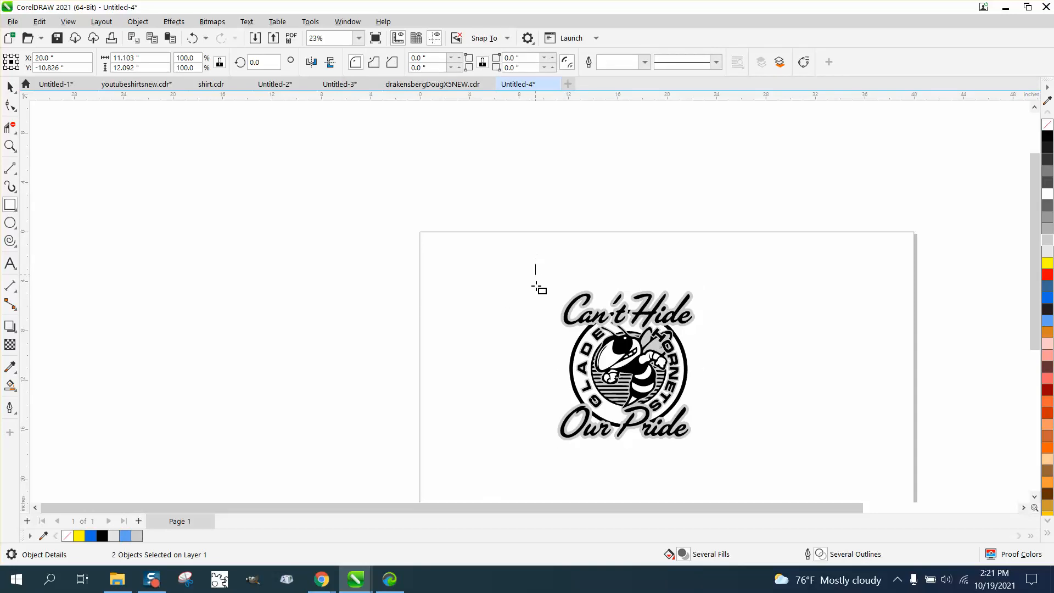
{"action": "left_click_drag", "start_coordinate": [535, 264], "coordinate": [729, 467]}
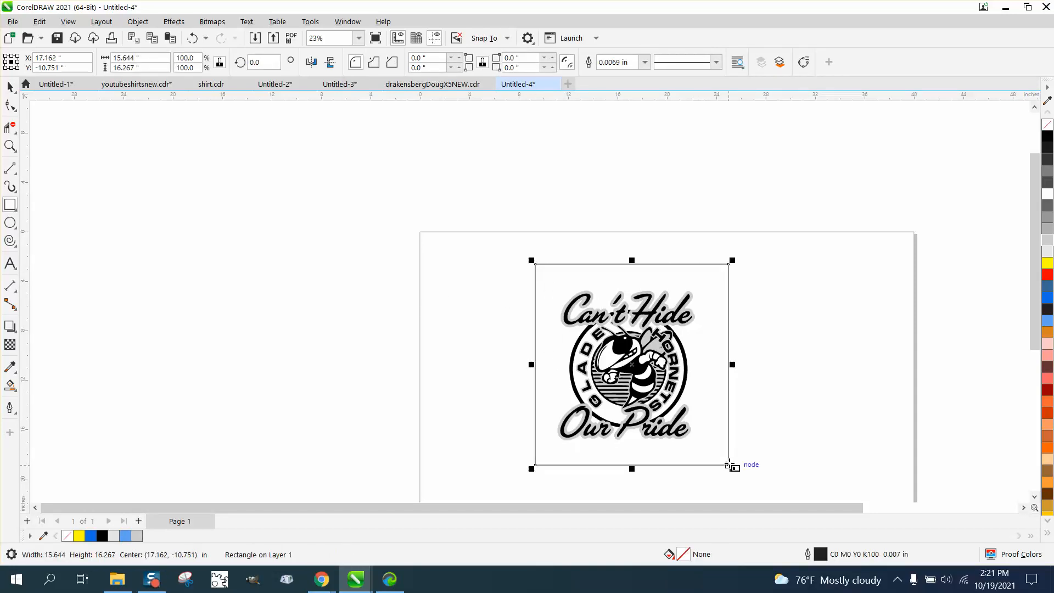
{"action": "key", "text": "p"}
{"action": "left_click", "coordinate": [10, 87]}
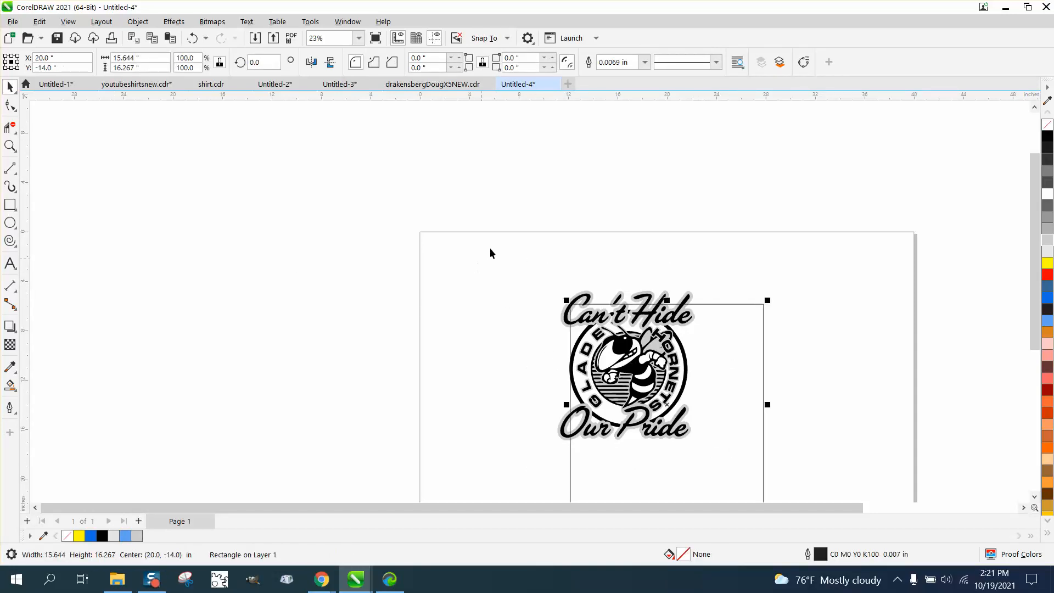
Group the black and gray artwork and center it on the page inside the rectangle.
{"action": "left_click_drag", "start_coordinate": [515, 215], "coordinate": [715, 457]}
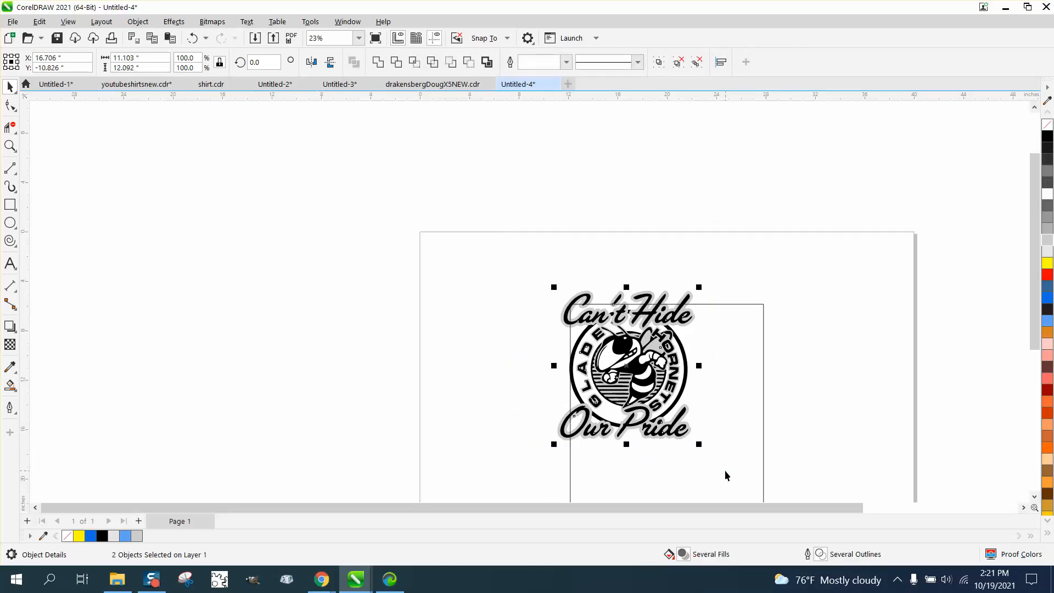
{"action": "key", "text": "p"}
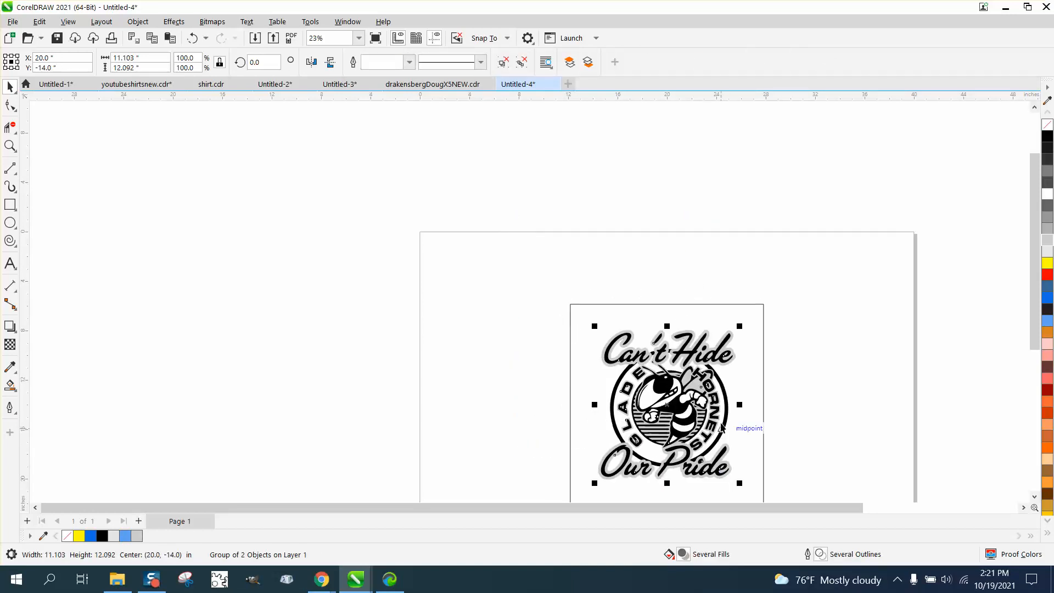
{"action": "scroll", "coordinate": [735, 426], "scroll_direction": "down", "scroll_amount": 2}
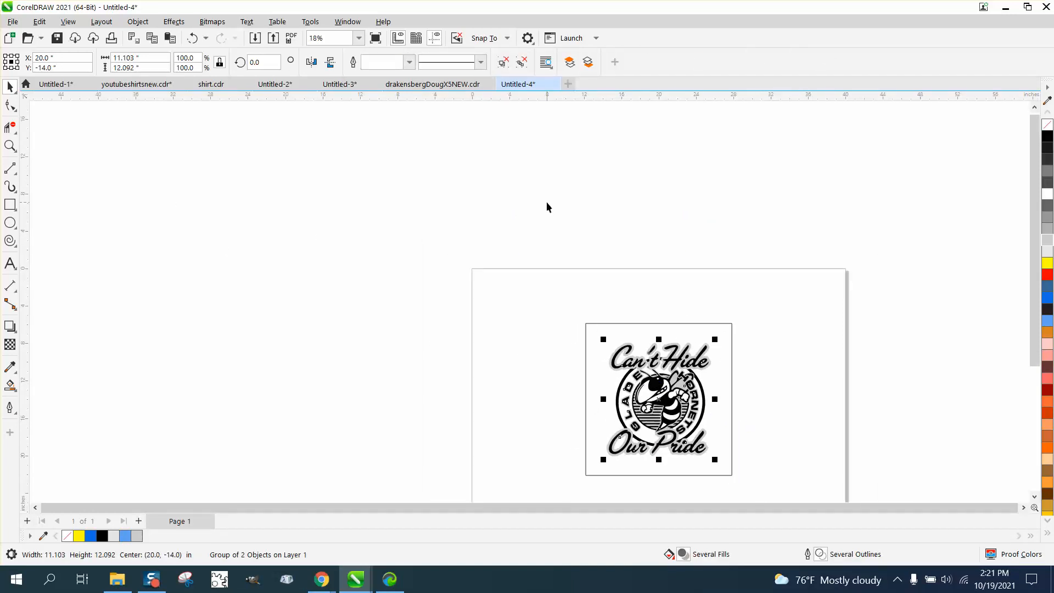
Change the outline color of the rectangle around the artwork to red.
{"action": "left_click", "coordinate": [546, 207]}
{"action": "left_click", "coordinate": [621, 323]}
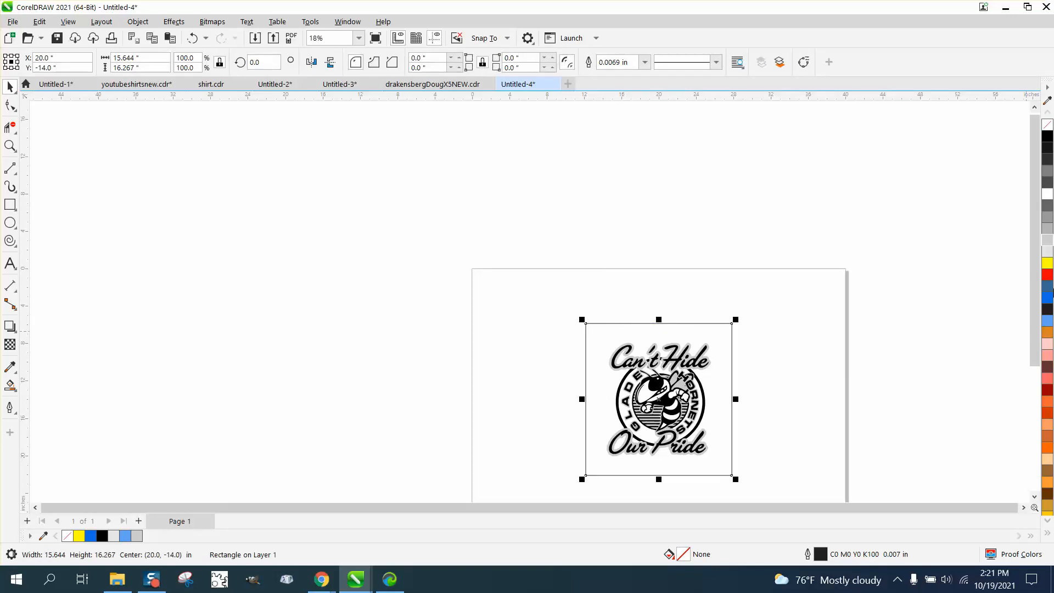
{"action": "right_click", "coordinate": [1049, 275]}
{"action": "left_click_drag", "start_coordinate": [559, 250], "coordinate": [731, 457]}
{"action": "left_click", "coordinate": [750, 391]}
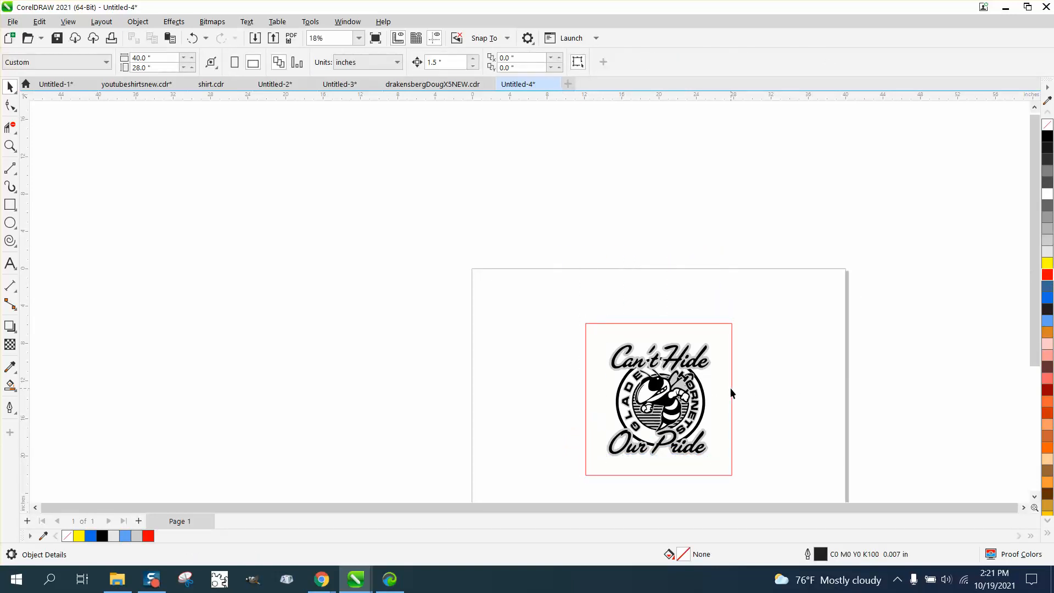
Set the red rectangle's outline width to Hairline.
{"action": "left_click", "coordinate": [731, 390]}
{"action": "double_click", "coordinate": [822, 556]}
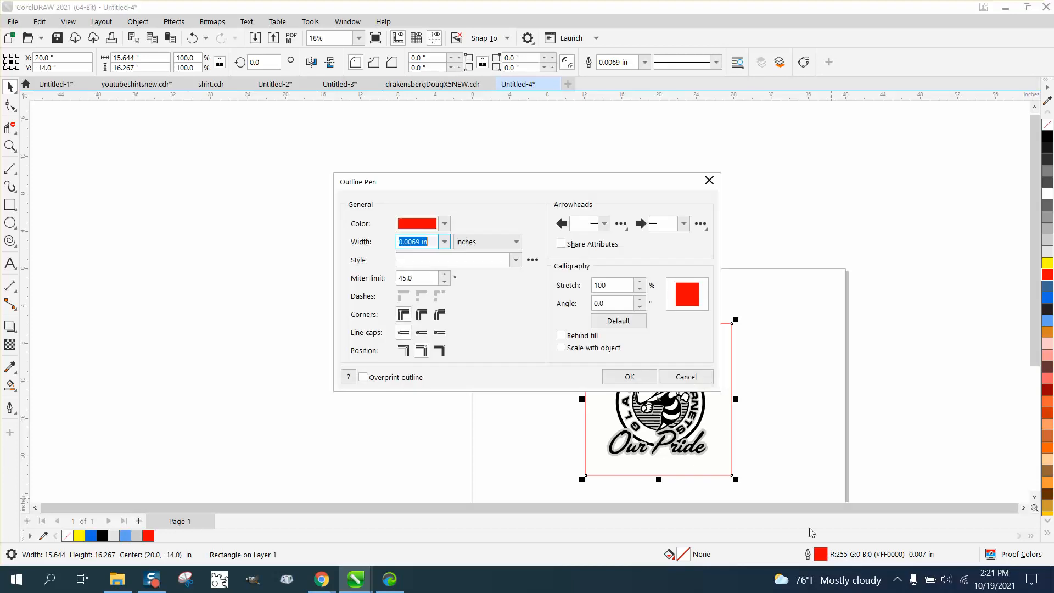
{"action": "left_click", "coordinate": [444, 241]}
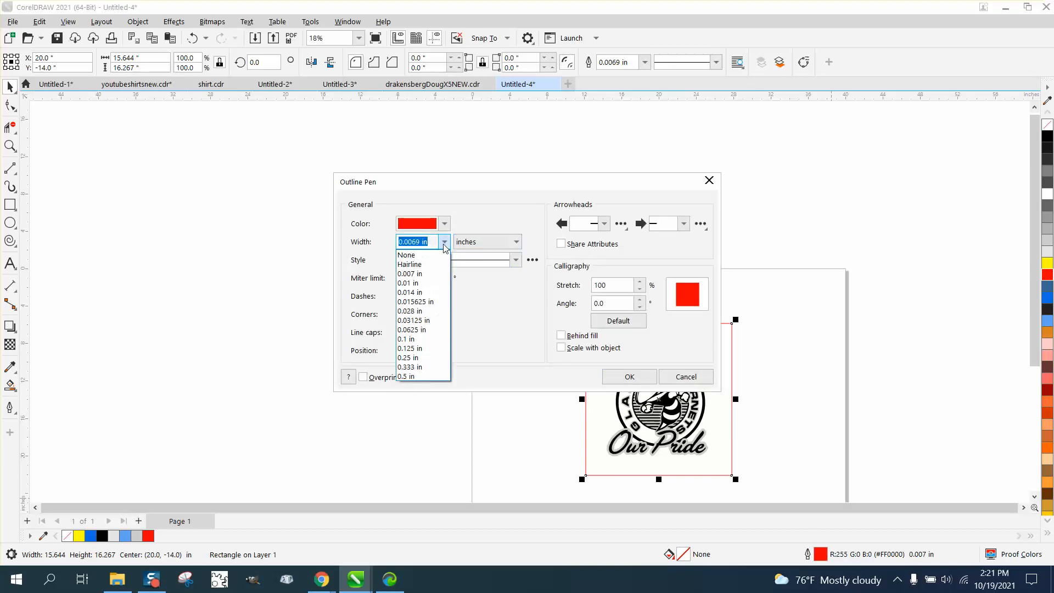
{"action": "left_click", "coordinate": [414, 255]}
{"action": "left_click", "coordinate": [630, 377]}
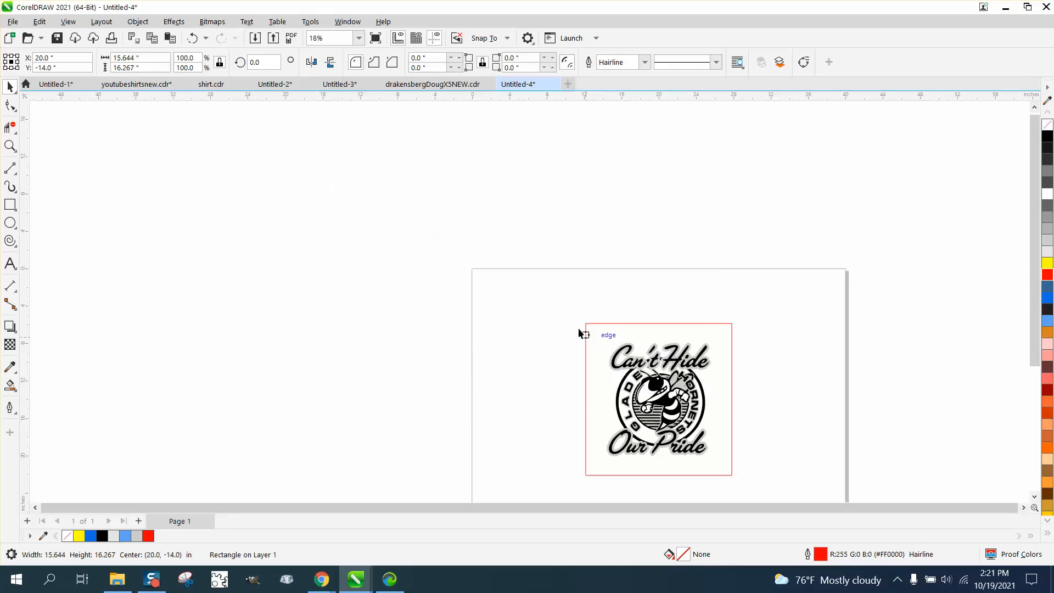
Move the red rectangle together with the logo artwork to the upper-left corner of the page.
{"action": "left_click_drag", "start_coordinate": [722, 488], "coordinate": [747, 500]}
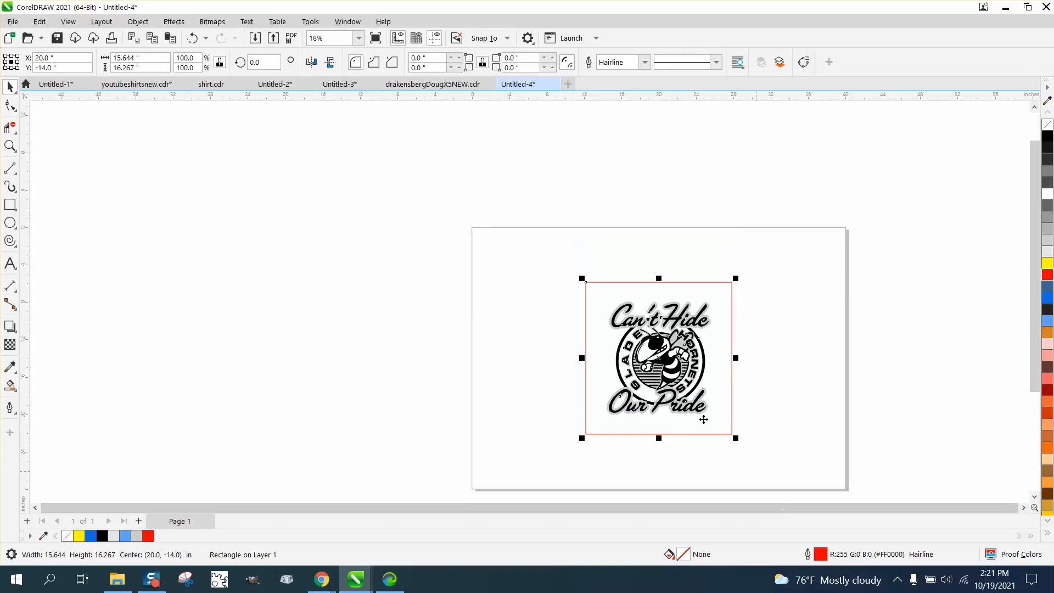
{"action": "left_click_drag", "start_coordinate": [586, 282], "coordinate": [775, 416]}
{"action": "left_click", "coordinate": [400, 226]}
{"action": "left_click", "coordinate": [10, 145]}
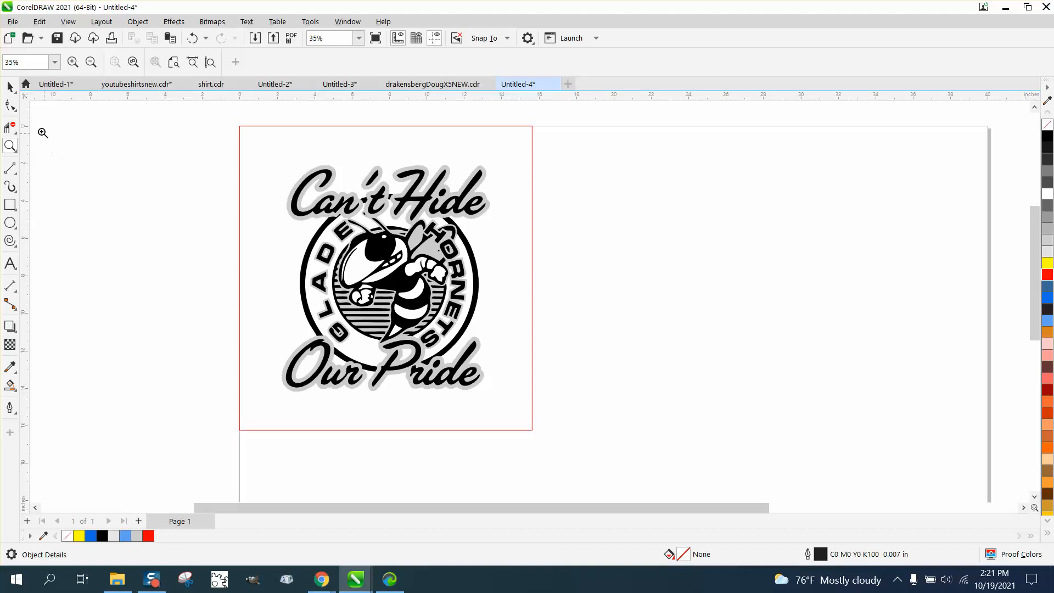
{"action": "left_click", "coordinate": [10, 87]}
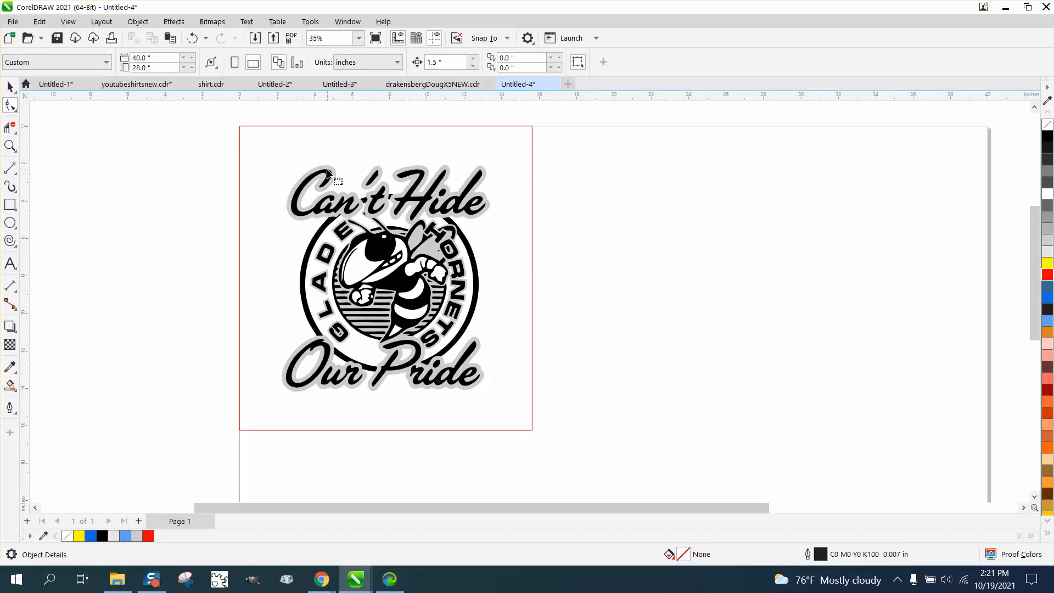
Ungroup the logo artwork into its separate black and gray groups.
{"action": "left_click", "coordinate": [10, 86]}
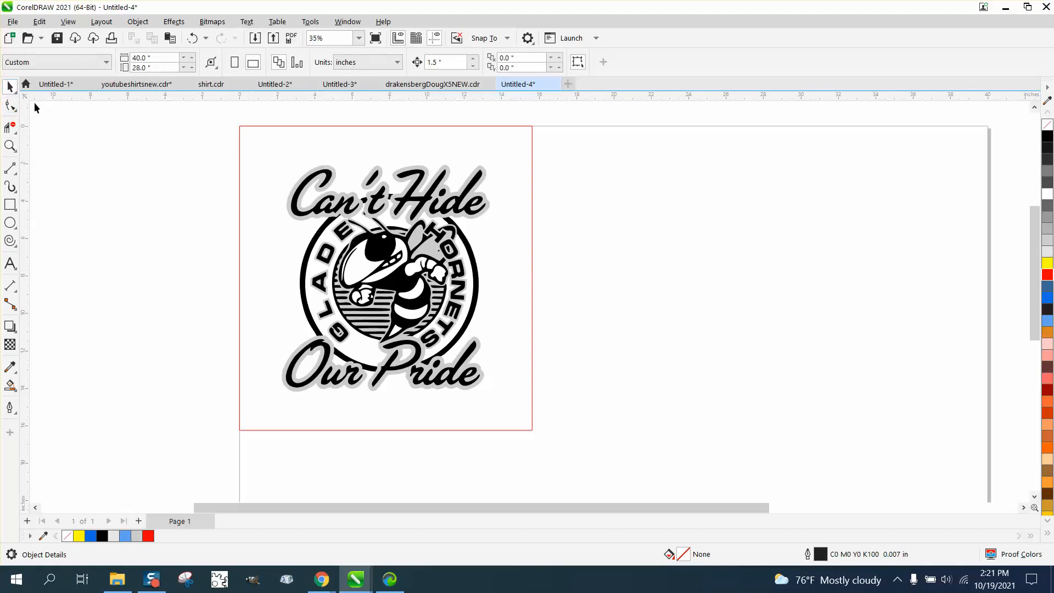
{"action": "left_click", "coordinate": [332, 175]}
{"action": "left_click_drag", "start_coordinate": [366, 176], "coordinate": [338, 177]}
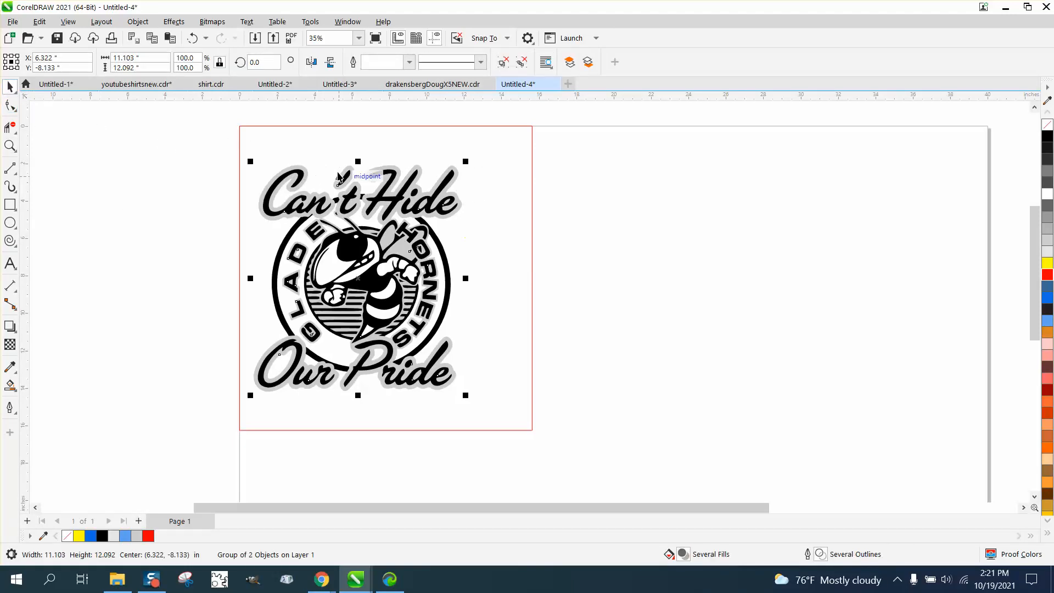
{"action": "key", "text": "ctrl+z"}
{"action": "left_click", "coordinate": [138, 22]}
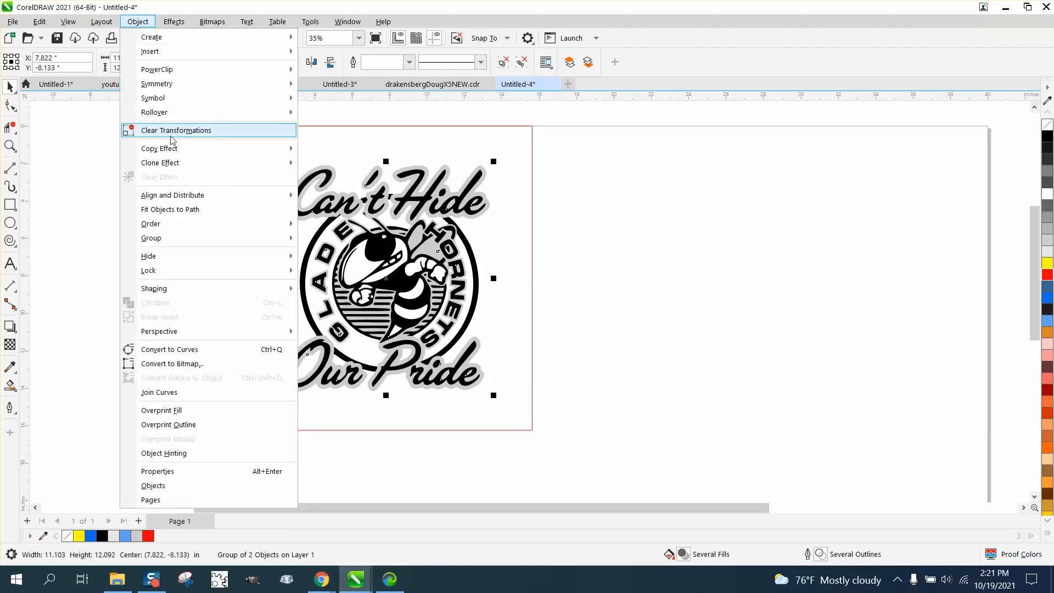
{"action": "mouse_move", "coordinate": [242, 240]}
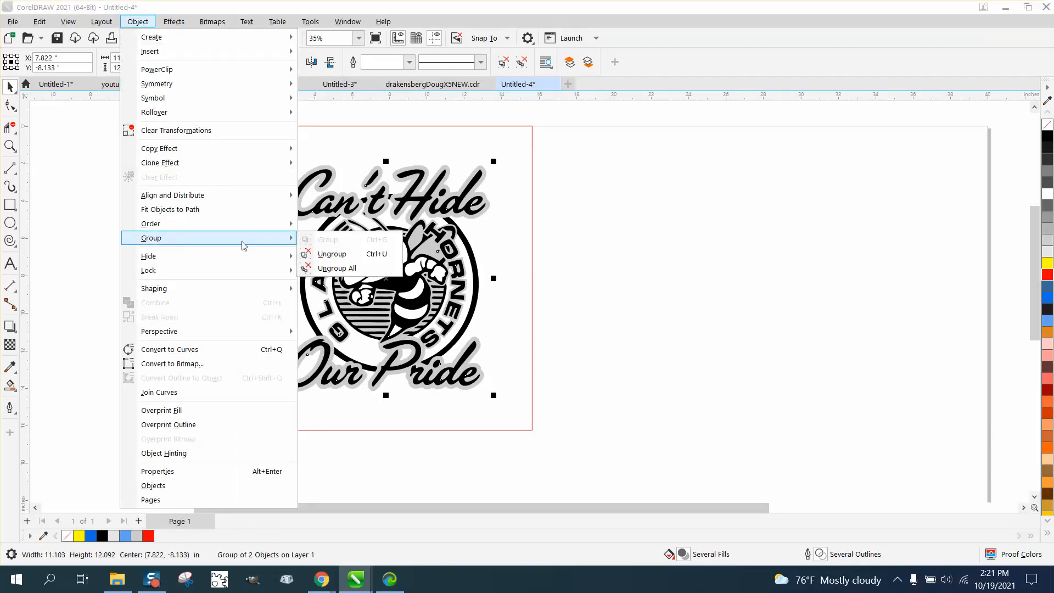
{"action": "left_click", "coordinate": [322, 256]}
{"action": "left_click", "coordinate": [136, 225]}
{"action": "left_click", "coordinate": [334, 177]}
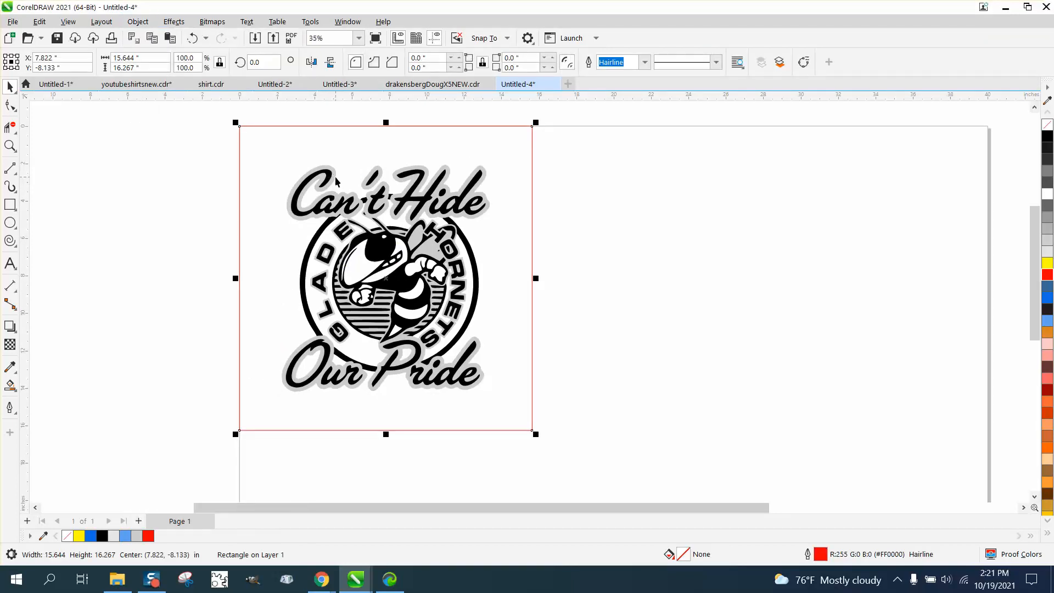
{"action": "left_click", "coordinate": [199, 146]}
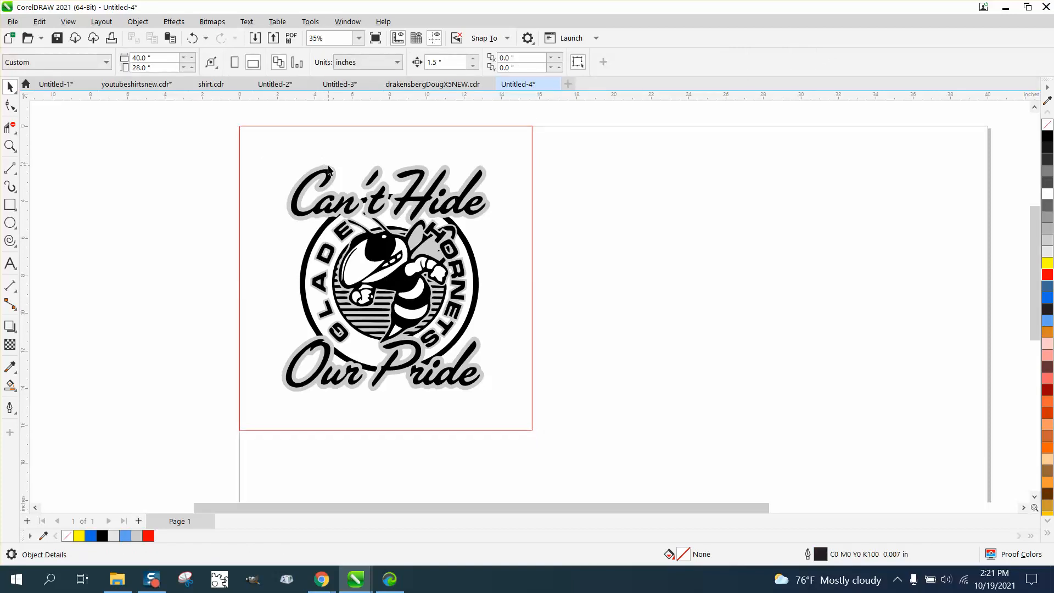
Nudge the gray artwork left twice and back right twice at the 1.5-inch nudge distance.
{"action": "left_click", "coordinate": [330, 170]}
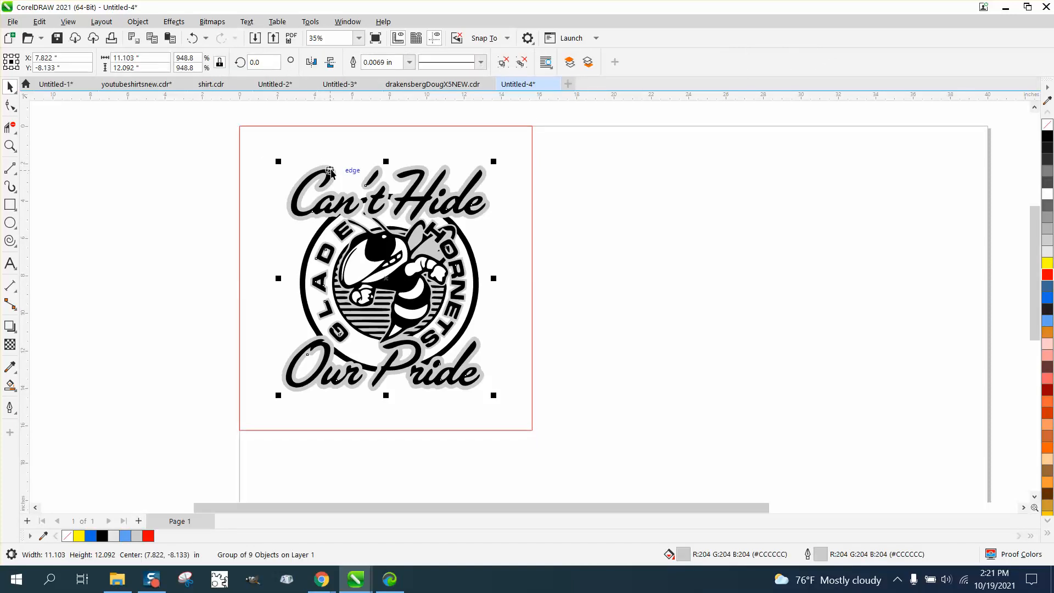
{"action": "key", "text": "Left"}
{"action": "key", "text": "Left"}
{"action": "key", "text": "Right"}
{"action": "key", "text": "Right"}
{"action": "left_click", "coordinate": [229, 114]}
Set the nudge distance to 6 inches and nudge the gray artwork 18 inches left, off the page.
{"action": "left_click", "coordinate": [416, 64]}
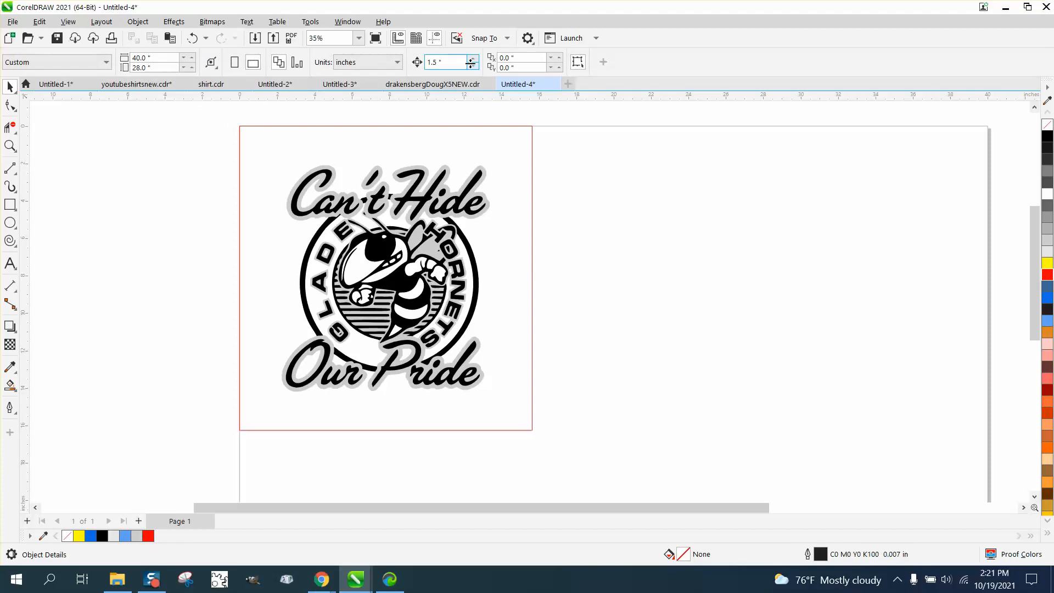
{"action": "type", "text": "6"}
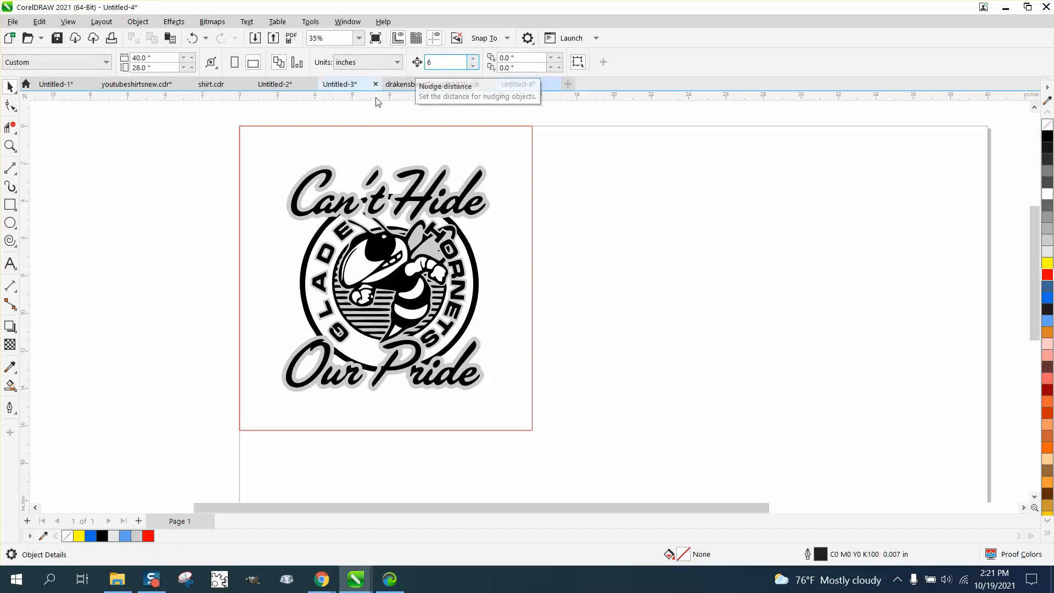
{"action": "left_click", "coordinate": [336, 174]}
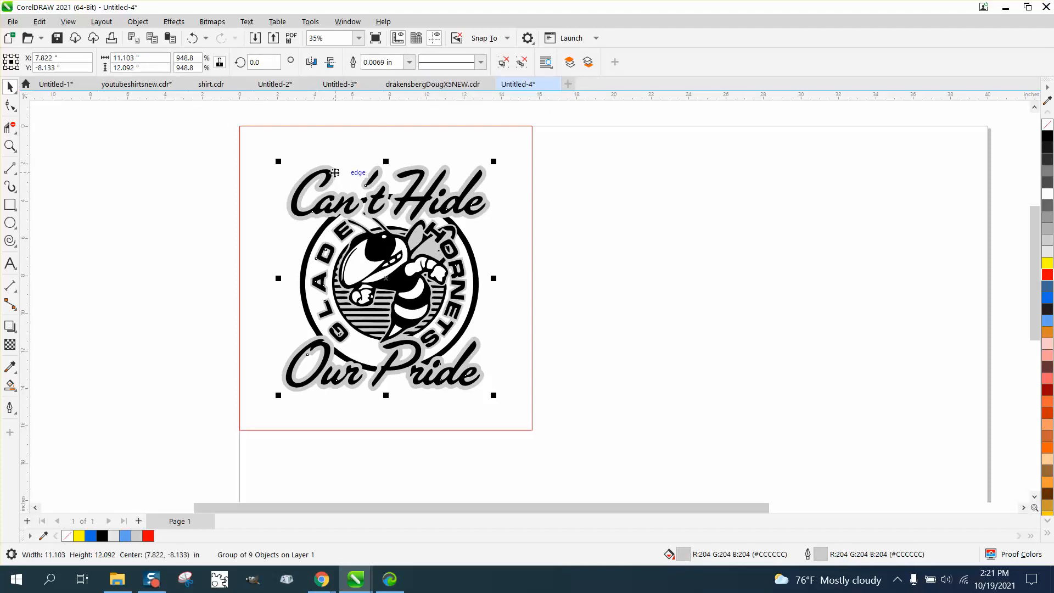
{"action": "key", "text": "Left"}
{"action": "key", "text": "Left"}
{"action": "key", "text": "Left"}
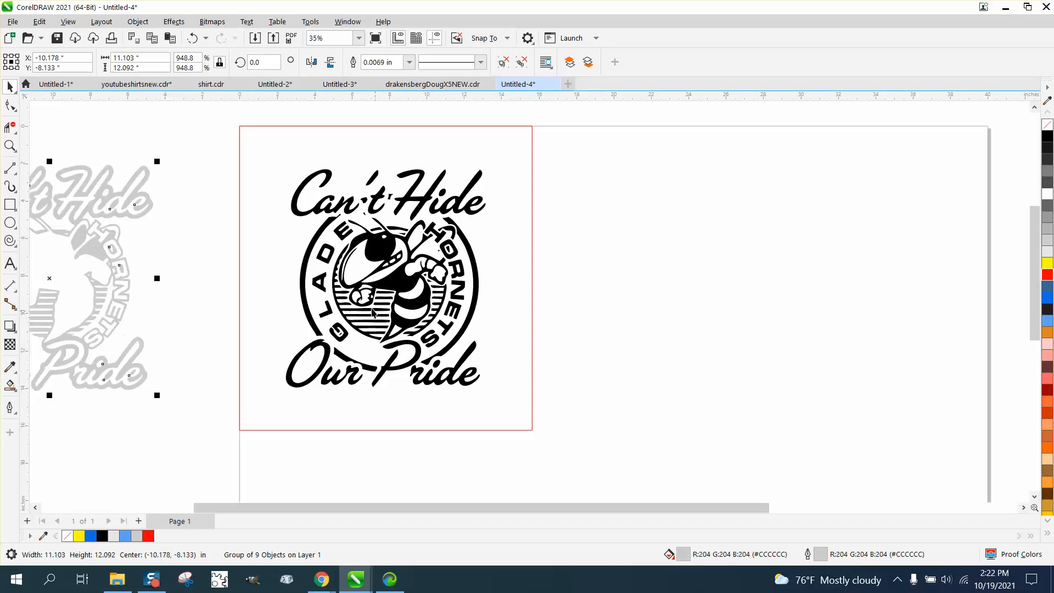
Nudge the black artwork three times upward in 6-inch increments, above the page.
{"action": "scroll", "coordinate": [365, 304], "scroll_direction": "down", "scroll_amount": 1}
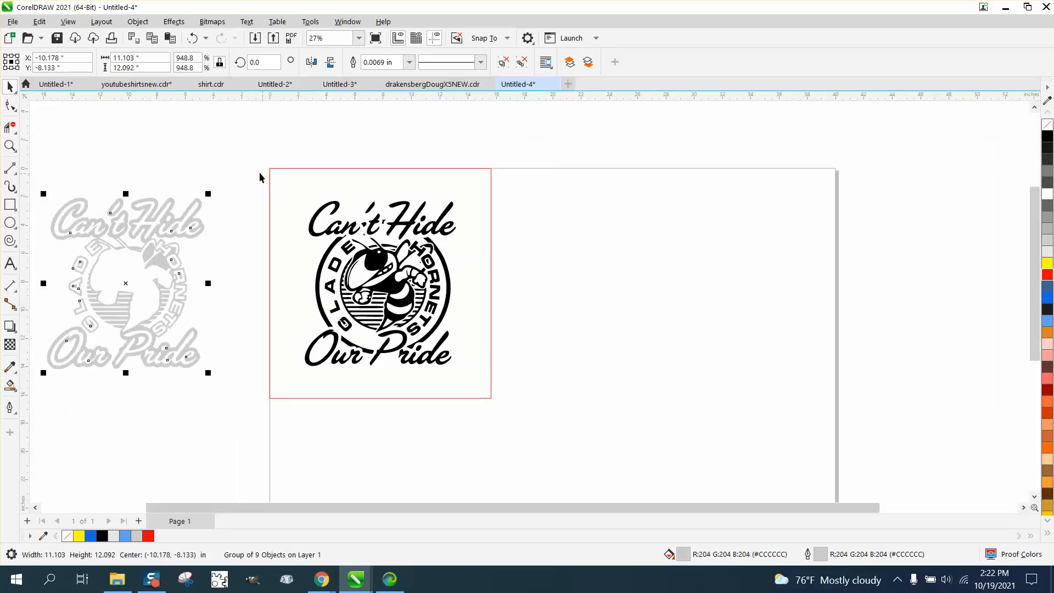
{"action": "left_click", "coordinate": [336, 208]}
{"action": "key", "text": "Up"}
{"action": "key", "text": "Up"}
{"action": "key", "text": "Up"}
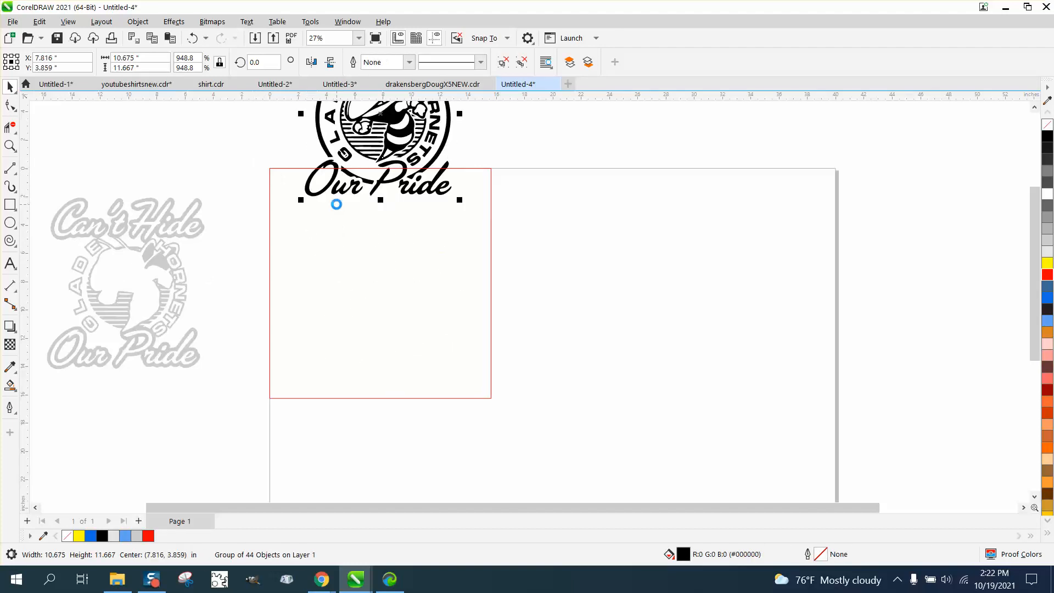
Nudge the gray artwork 18 inches right, back inside the red rectangle.
{"action": "left_click_drag", "start_coordinate": [34, 172], "coordinate": [255, 383]}
{"action": "key", "text": "Right"}
{"action": "key", "text": "Right"}
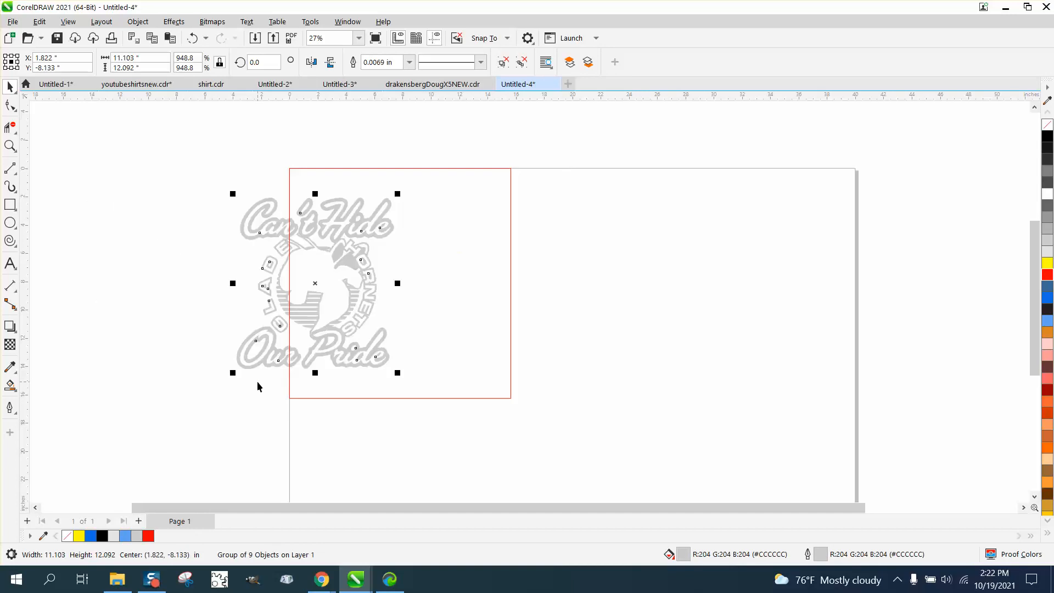
{"action": "key", "text": "Right"}
Inspect the gray artwork up close and nudge the black artwork back down onto it inside the red rectangle.
{"action": "left_click", "coordinate": [11, 147]}
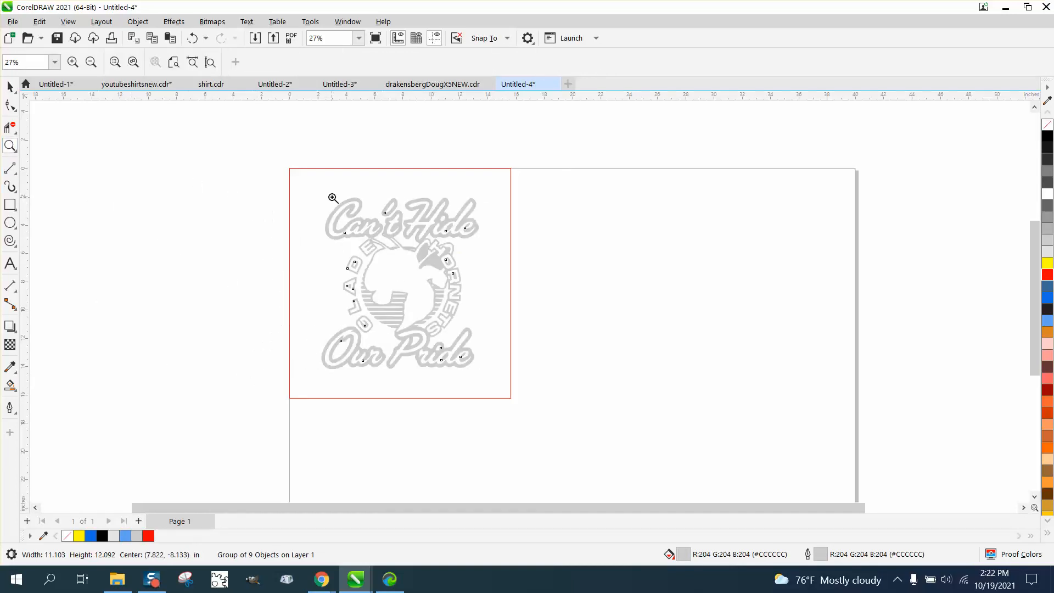
{"action": "left_click_drag", "start_coordinate": [332, 200], "coordinate": [505, 258]}
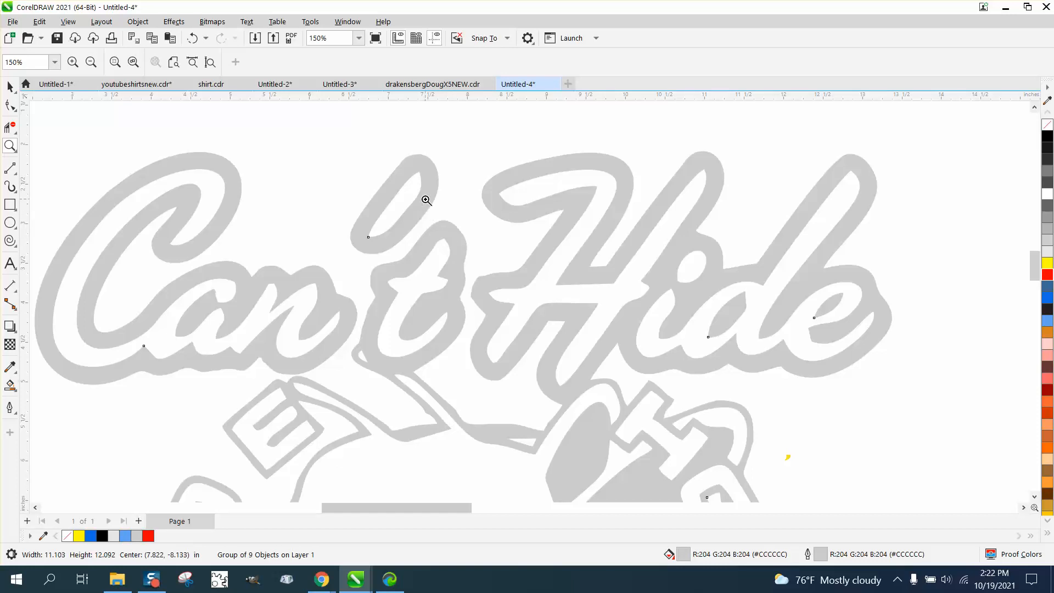
{"action": "scroll", "coordinate": [426, 200], "scroll_direction": "down", "scroll_amount": 5}
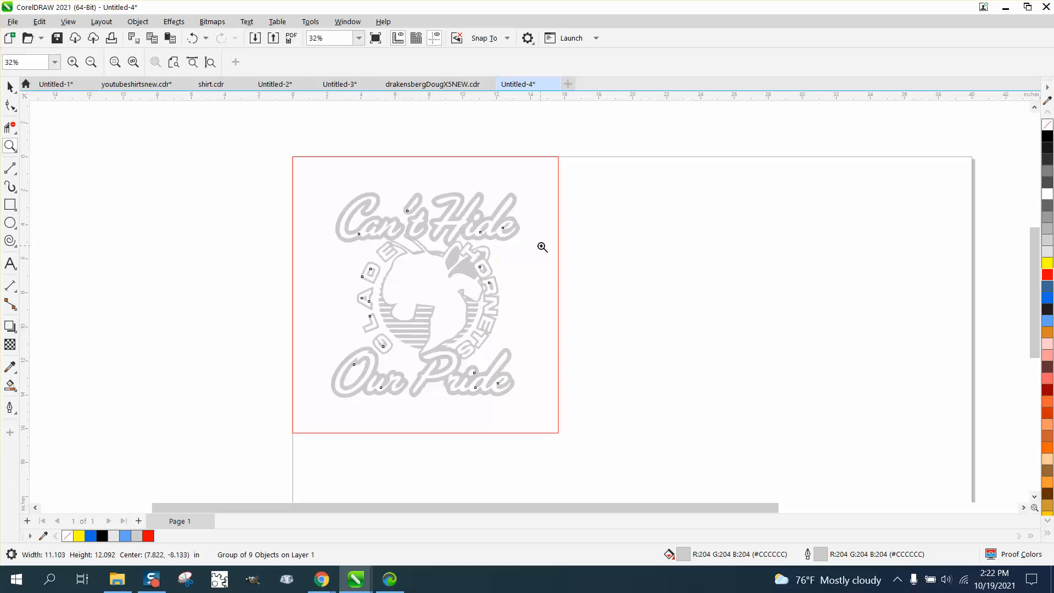
{"action": "scroll", "coordinate": [510, 246], "scroll_direction": "down", "scroll_amount": 2}
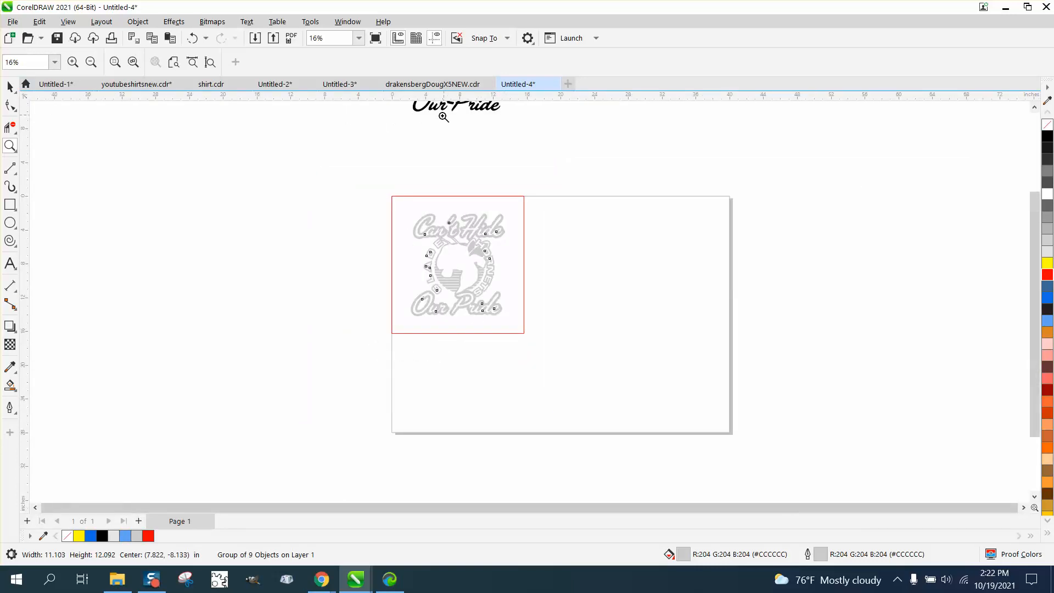
{"action": "left_click", "coordinate": [10, 87]}
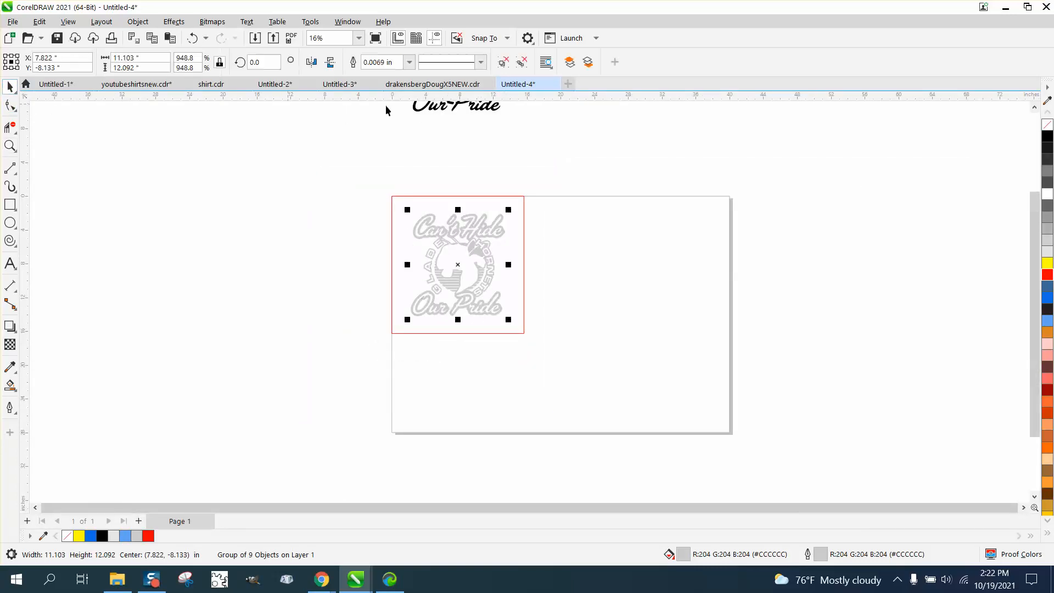
{"action": "left_click", "coordinate": [452, 112]}
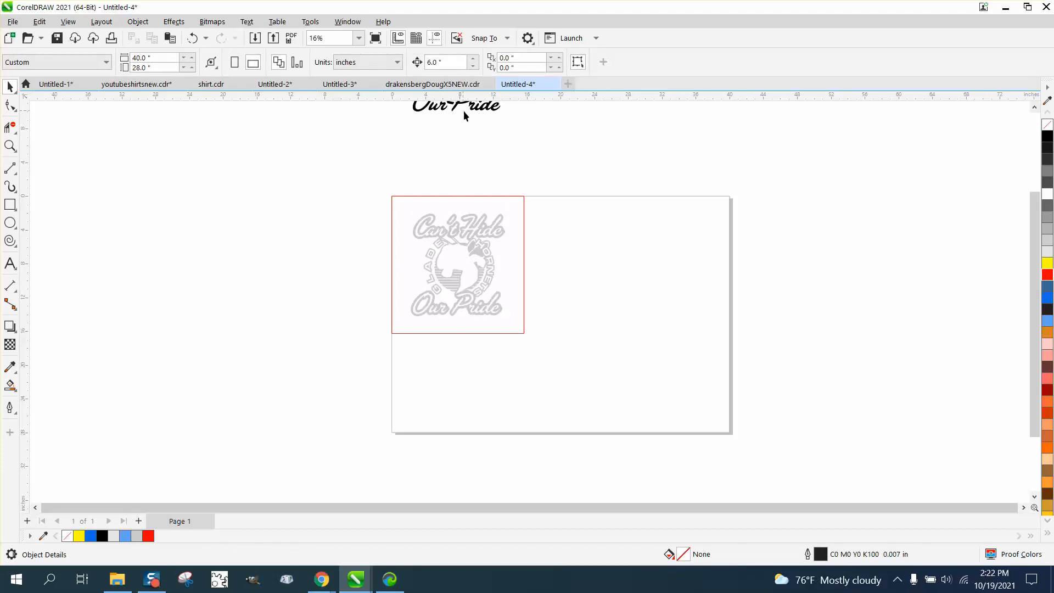
{"action": "left_click", "coordinate": [493, 114]}
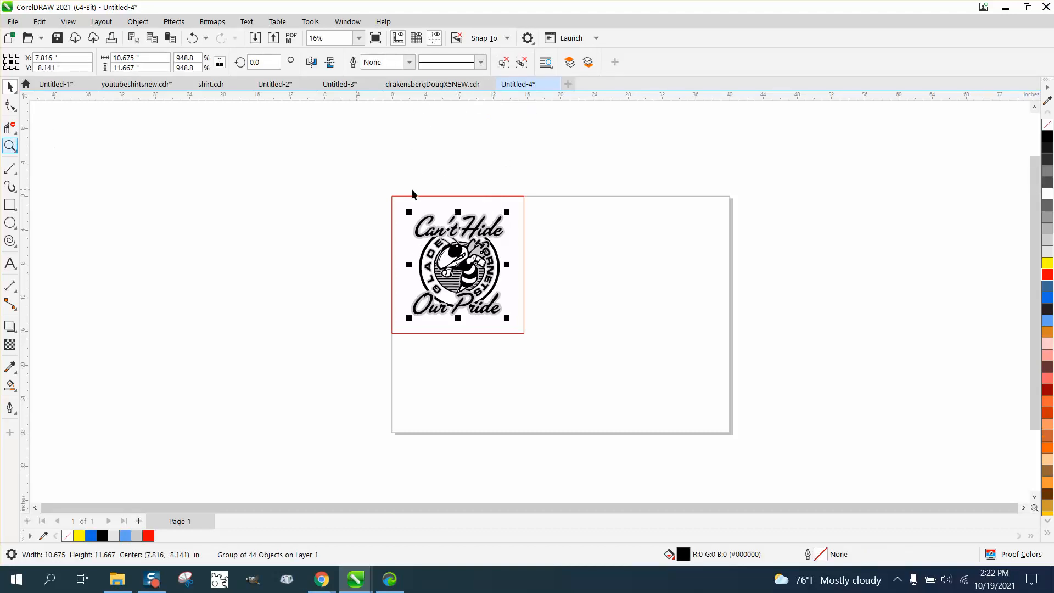
Check the alignment of the combined logo up close and nudge only the black artwork up off the page.
{"action": "left_click", "coordinate": [10, 146]}
{"action": "left_click", "coordinate": [48, 146]}
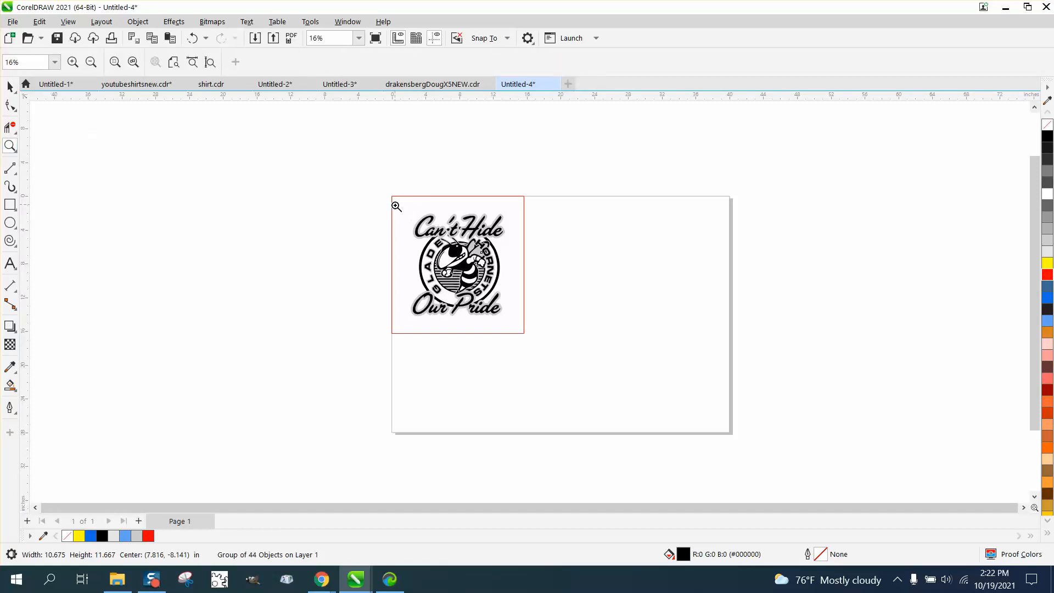
{"action": "left_click_drag", "start_coordinate": [395, 207], "coordinate": [565, 254]}
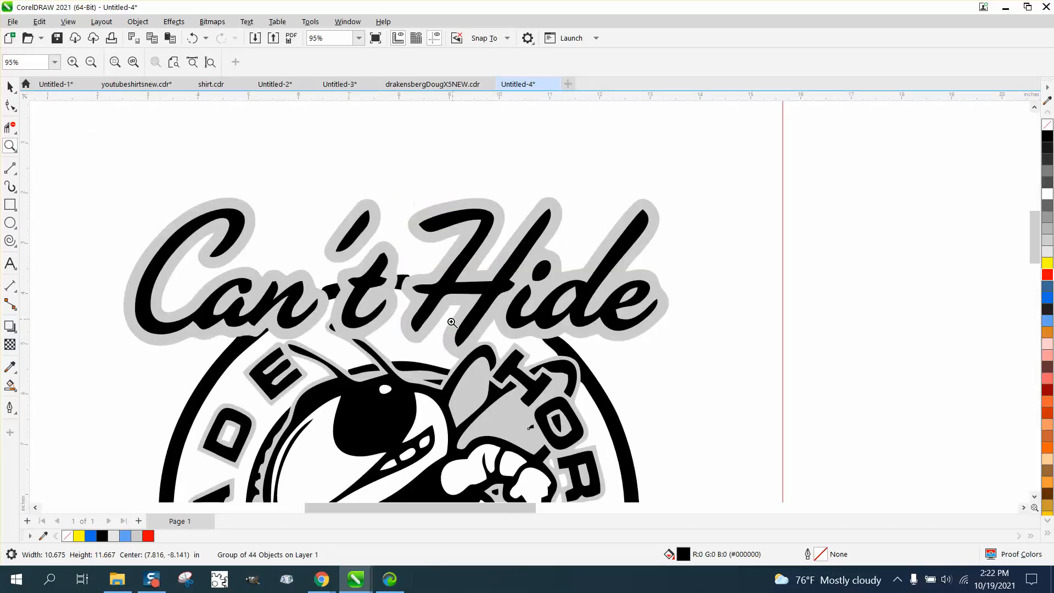
{"action": "scroll", "coordinate": [460, 280], "scroll_direction": "down", "scroll_amount": 3}
{"action": "scroll", "coordinate": [460, 280], "scroll_direction": "down", "scroll_amount": 2}
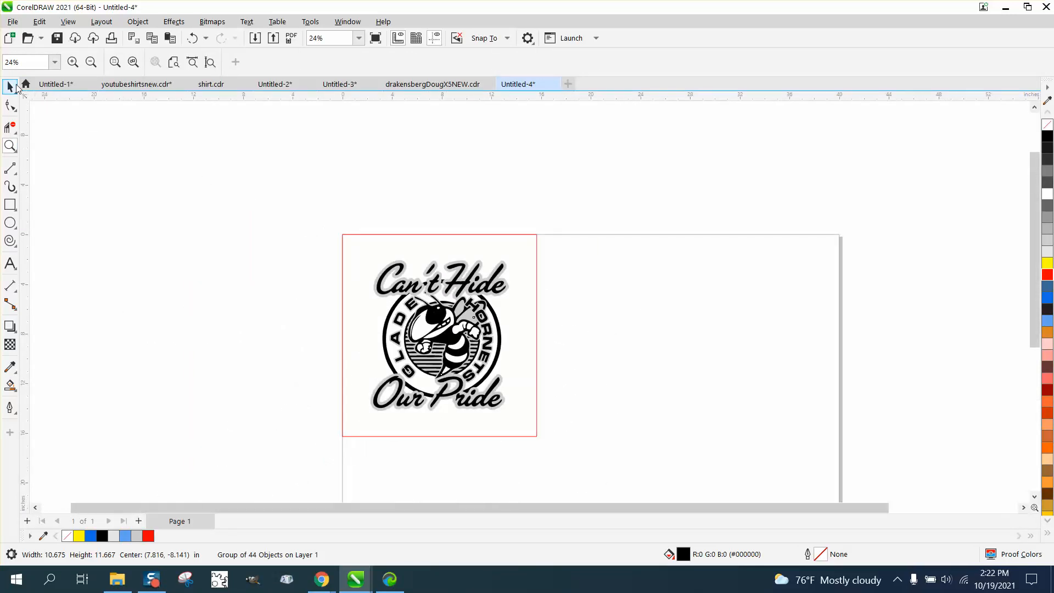
{"action": "left_click", "coordinate": [10, 86]}
{"action": "key", "text": "shift+Up"}
{"action": "key", "text": "shift+Up"}
{"action": "key", "text": "shift+Up"}
{"action": "key", "text": "shift+Up"}
{"action": "key", "text": "shift+Up"}
{"action": "key", "text": "shift+Up"}
{"action": "key", "text": "shift+Up"}
{"action": "key", "text": "shift+Up"}
{"action": "key", "text": "shift+Up"}
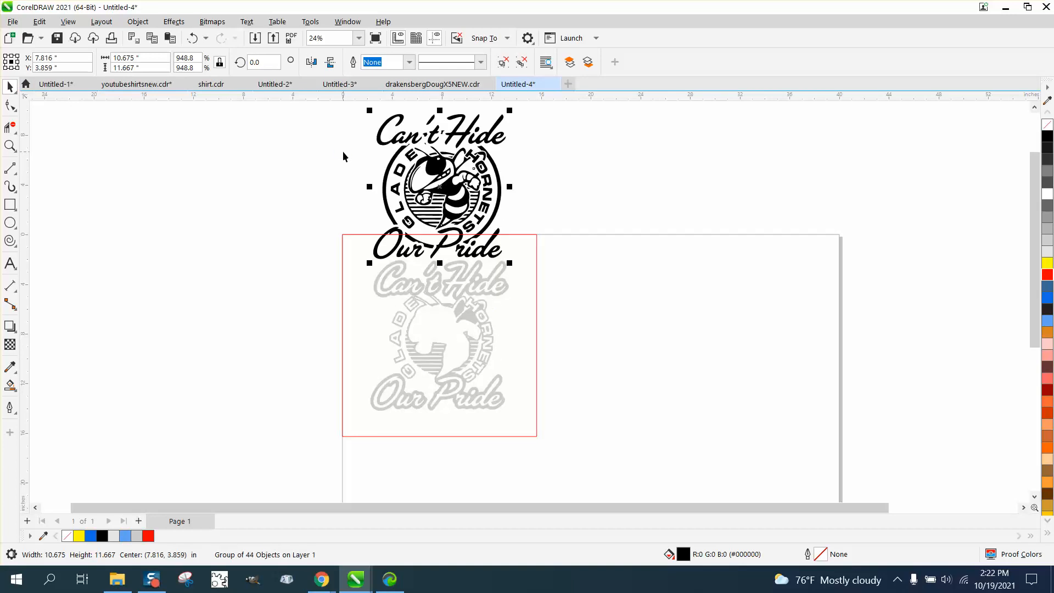
Nudge the gray artwork 18 inches left off the page, leaving the red rectangle empty.
{"action": "left_click", "coordinate": [494, 296]}
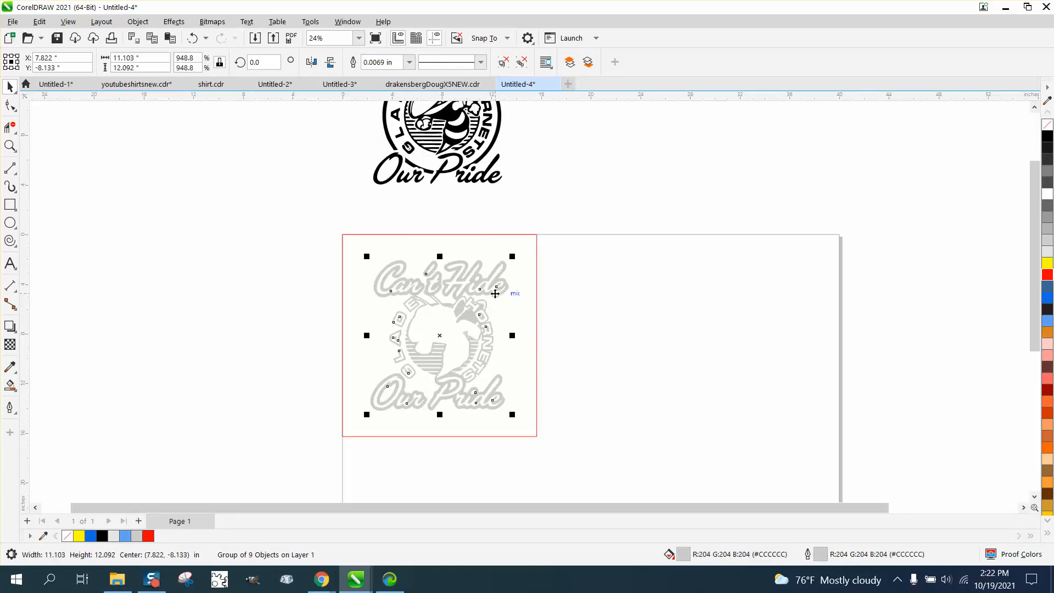
{"action": "key", "text": "shift+Left"}
{"action": "key", "text": "shift+Left"}
{"action": "key", "text": "shift+Left"}
{"action": "key", "text": "shift+Left"}
{"action": "key", "text": "shift+Left"}
{"action": "key", "text": "shift+Left"}
{"action": "key", "text": "shift+Left"}
{"action": "key", "text": "shift+Left"}
{"action": "key", "text": "shift+Left"}
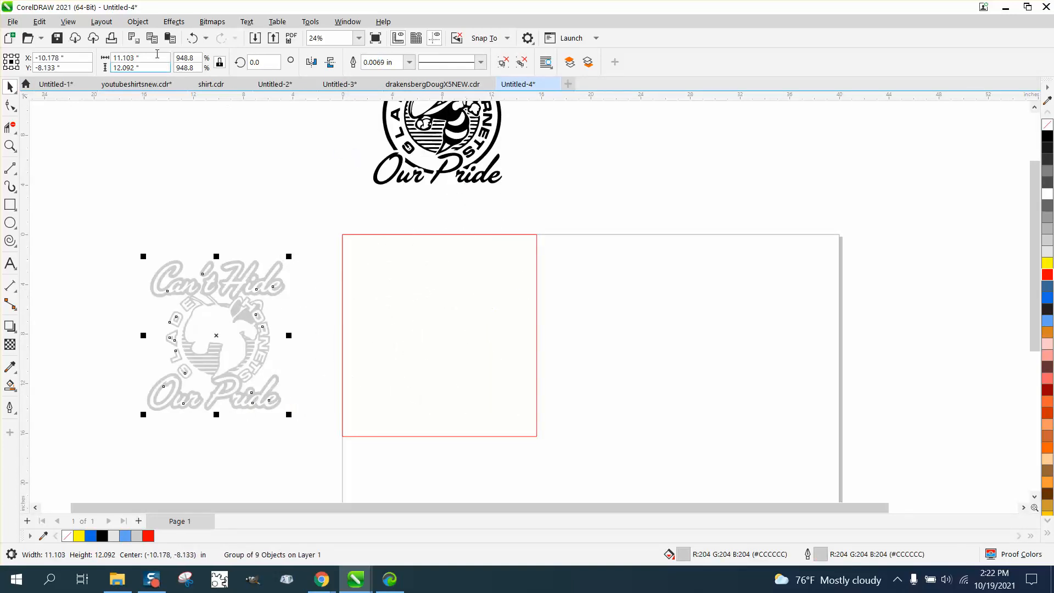
Undo the gray artwork's left nudges and nudge the black artwork back down into the red rectangle.
{"action": "left_click", "coordinate": [191, 40]}
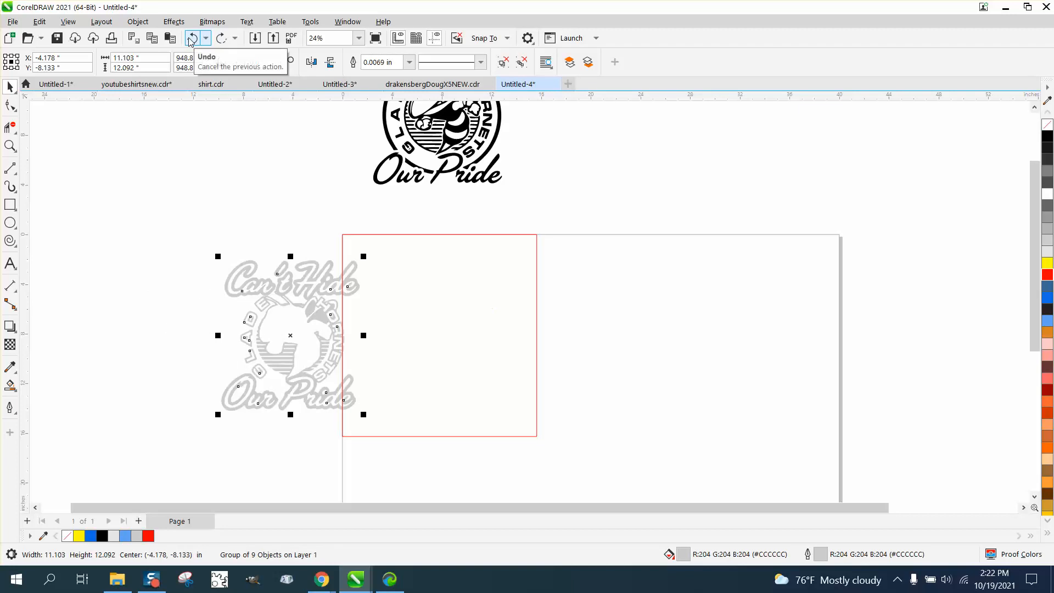
{"action": "left_click", "coordinate": [191, 40]}
{"action": "left_click", "coordinate": [191, 39]}
{"action": "left_click", "coordinate": [409, 124]}
{"action": "key", "text": "Down"}
{"action": "key", "text": "Down"}
{"action": "key", "text": "Down"}
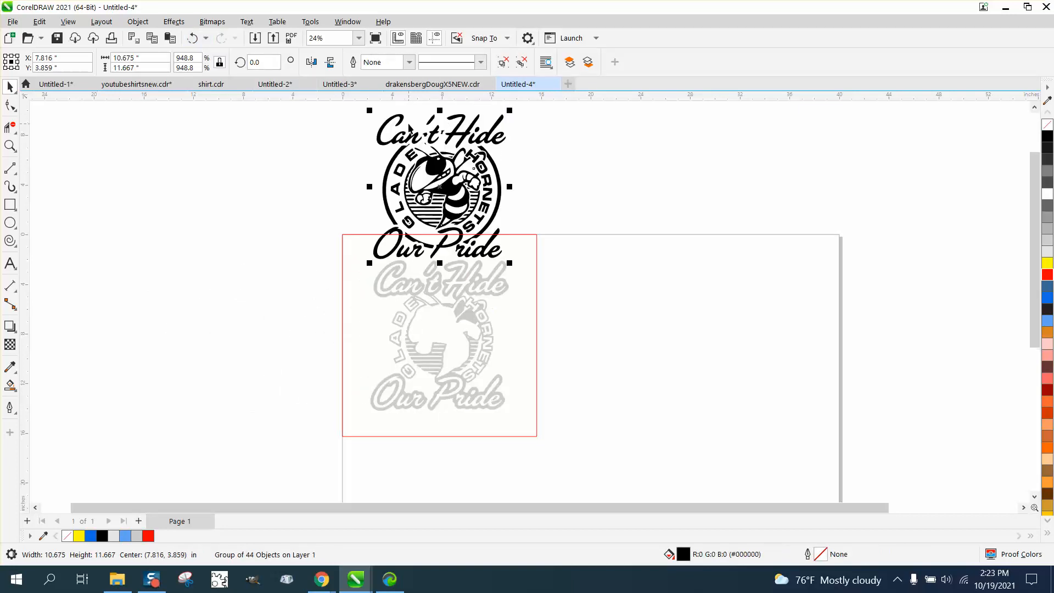
{"action": "left_click", "coordinate": [437, 144]}
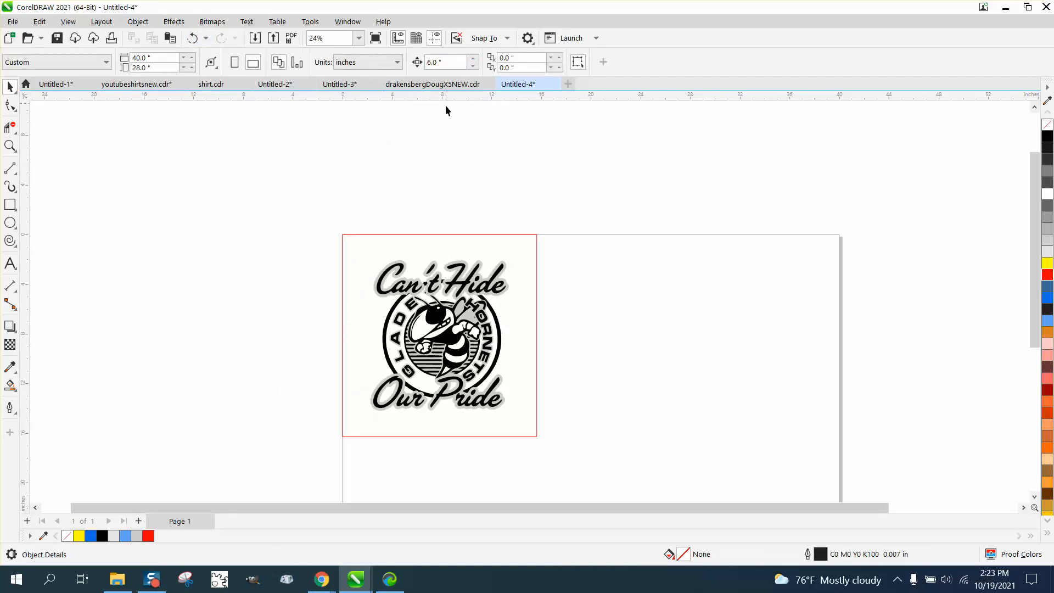
Set the nudge distance to 16 inches and nudge the gray artwork left once, off the page.
{"action": "left_click", "coordinate": [343, 235]}
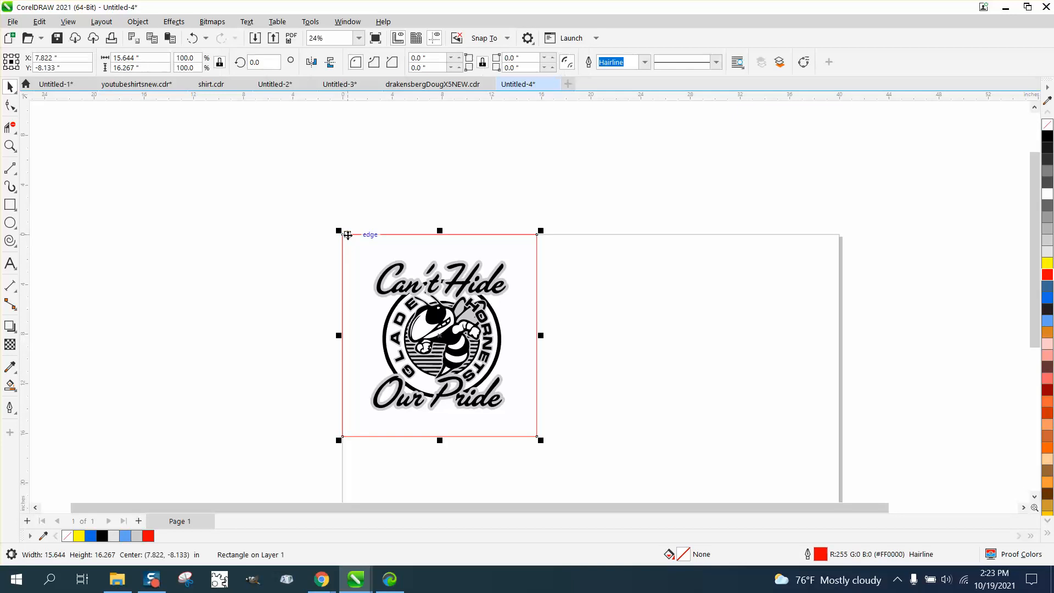
{"action": "left_click", "coordinate": [317, 196]}
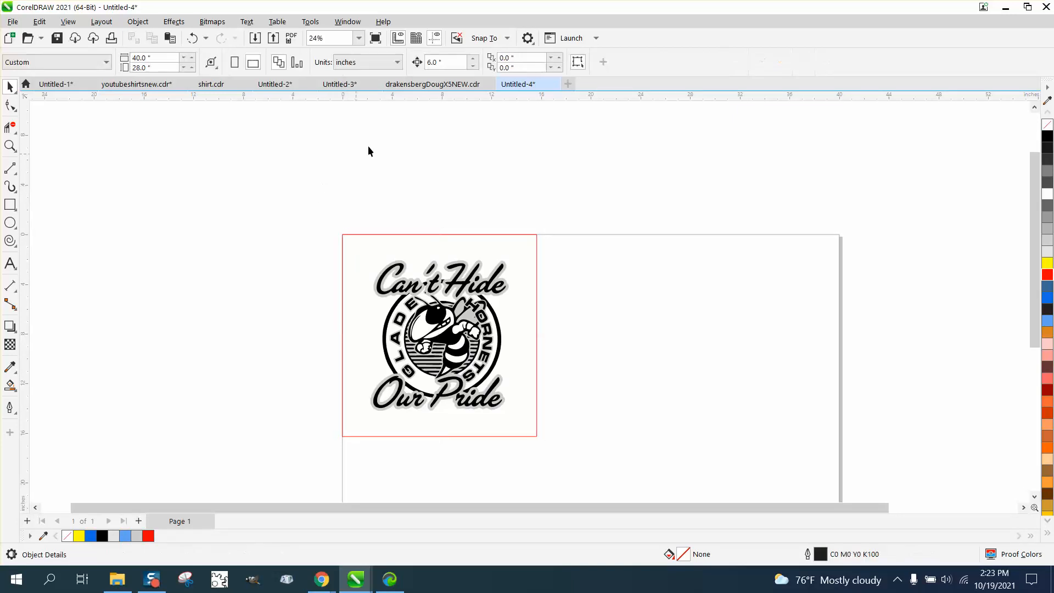
{"action": "double_click", "coordinate": [435, 62]}
{"action": "type", "text": "16"}
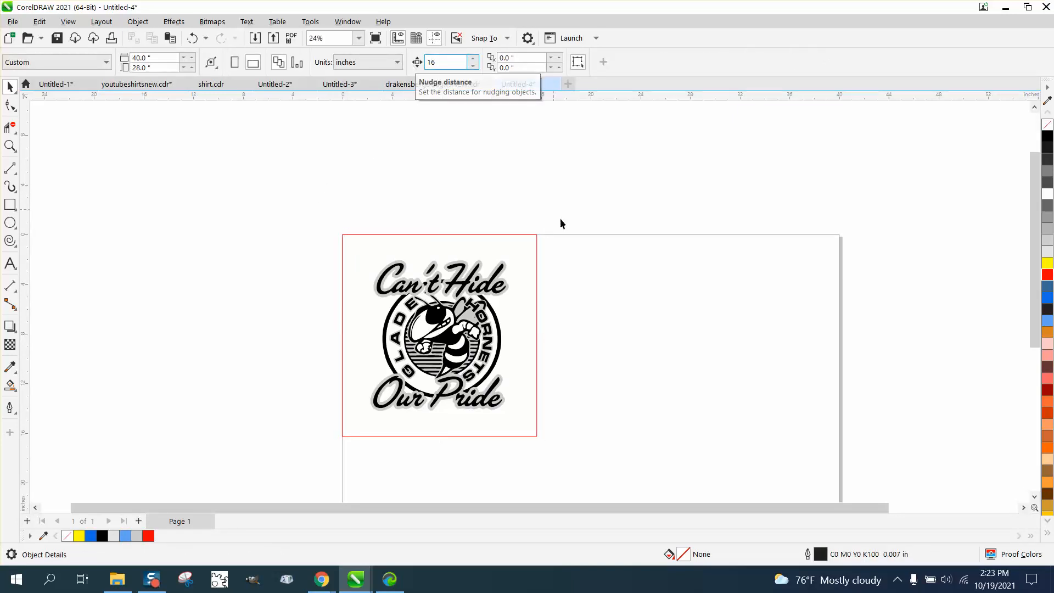
{"action": "left_click", "coordinate": [506, 266]}
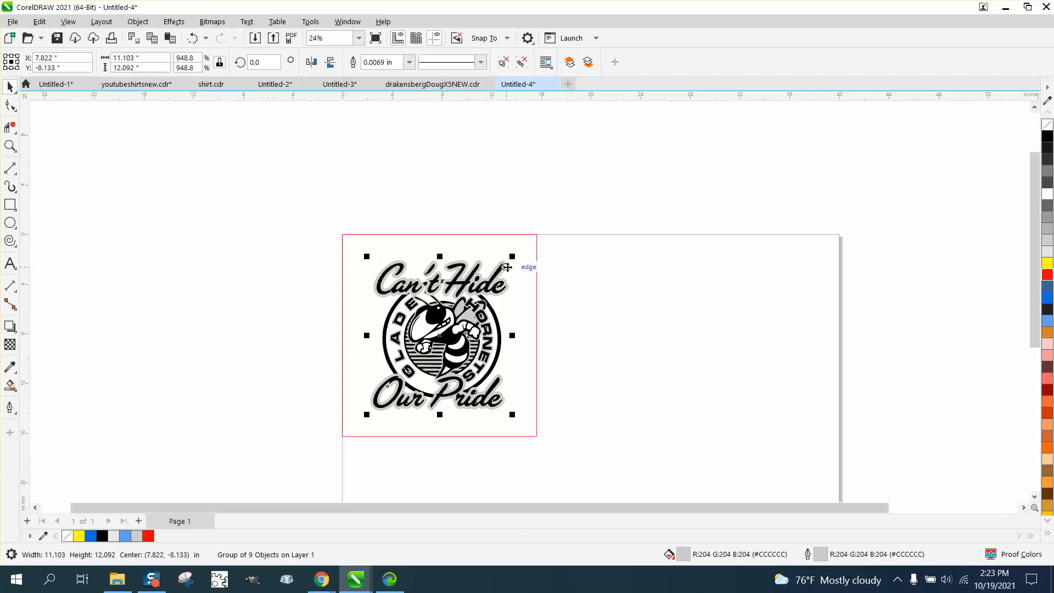
{"action": "key", "text": "Left"}
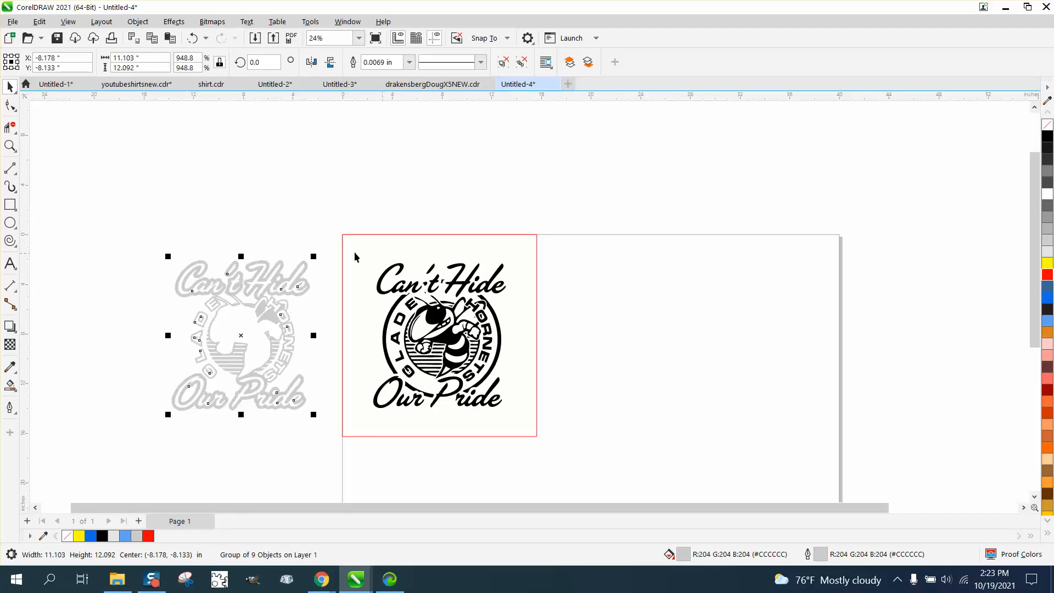
Nudge the gray artwork 16 inches right, back under the black artwork, and check their alignment up close.
{"action": "left_click", "coordinate": [297, 238]}
{"action": "left_click", "coordinate": [307, 264]}
{"action": "key", "text": "Right"}
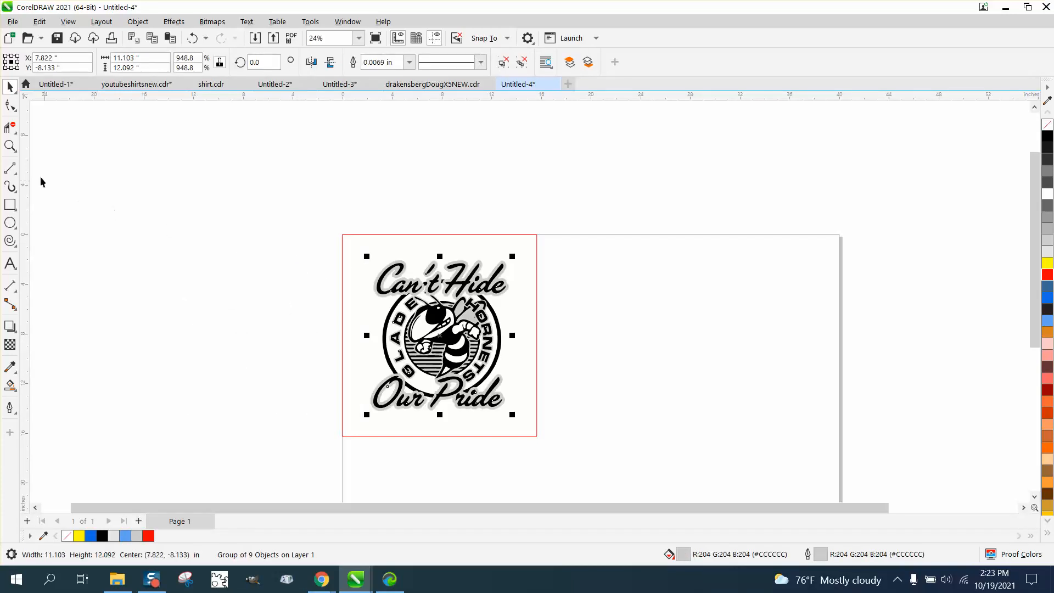
{"action": "left_click", "coordinate": [10, 146]}
{"action": "left_click_drag", "start_coordinate": [396, 269], "coordinate": [563, 330]}
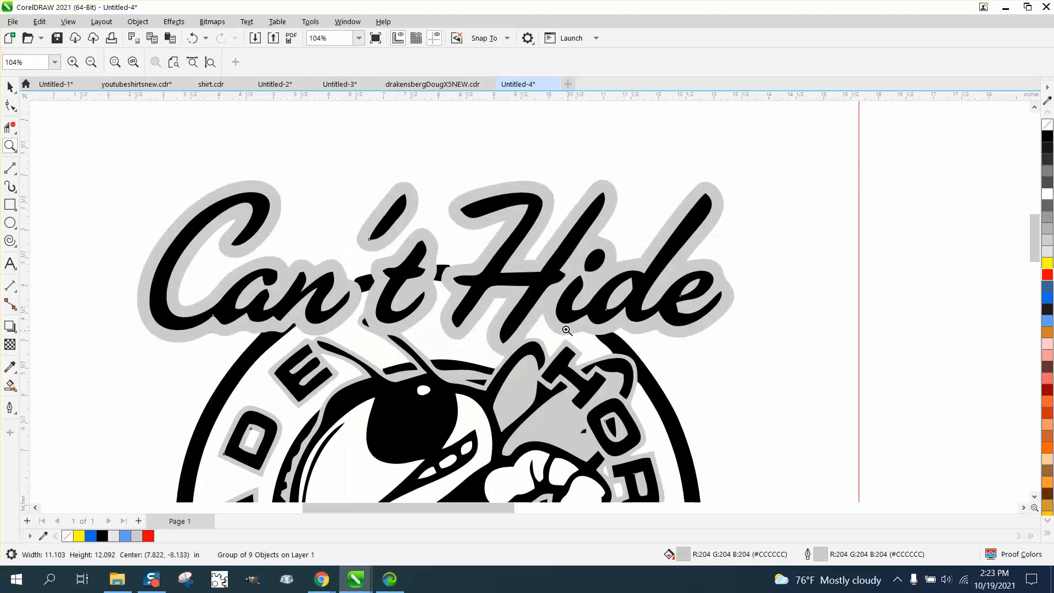
{"action": "right_click", "coordinate": [439, 282]}
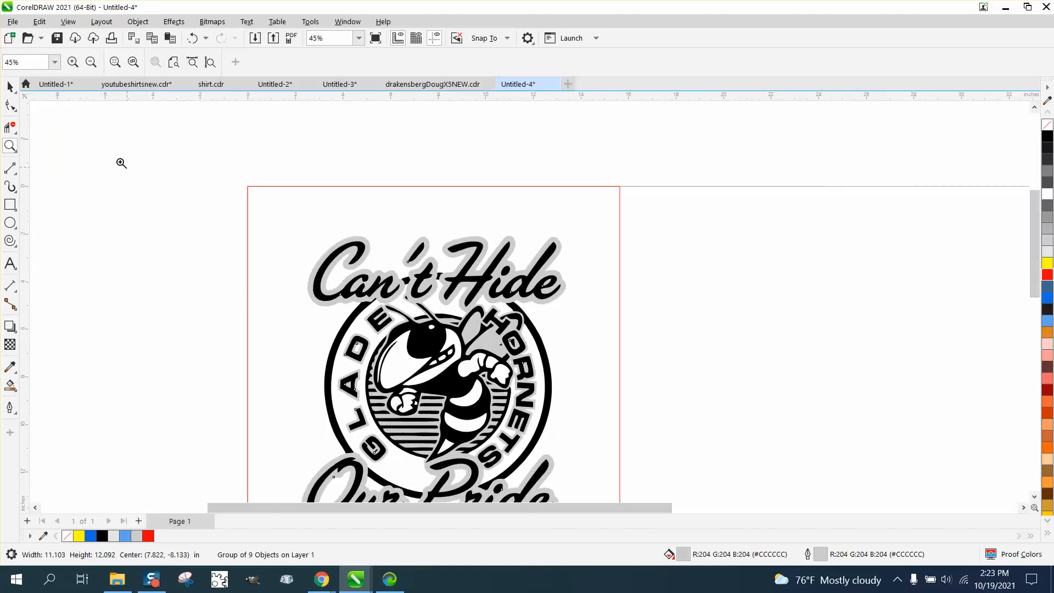
Delete the red hairline rectangle around the logo.
{"action": "left_click", "coordinate": [10, 86]}
{"action": "left_click", "coordinate": [477, 245]}
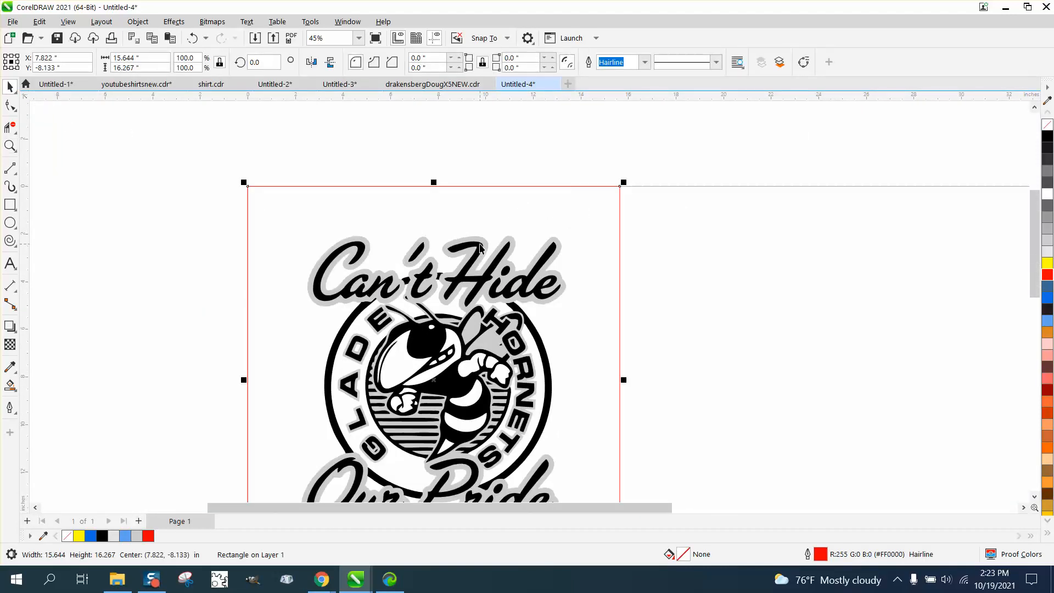
{"action": "key", "text": "Delete"}
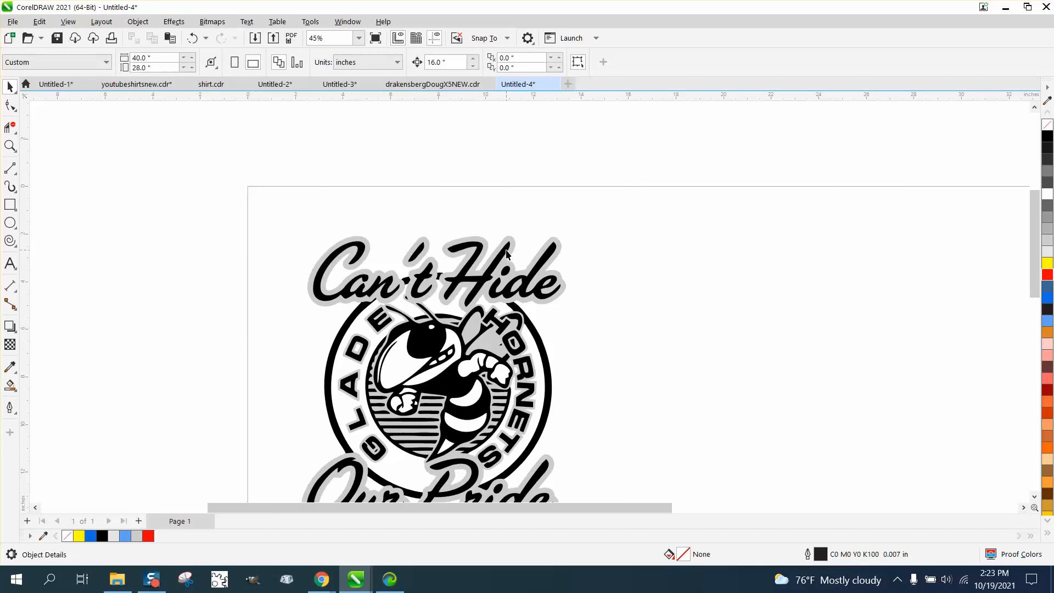
Nudge only the black artwork 16 inches up off the page and back down onto the gray artwork.
{"action": "left_click", "coordinate": [506, 250]}
{"action": "key", "text": "Up"}
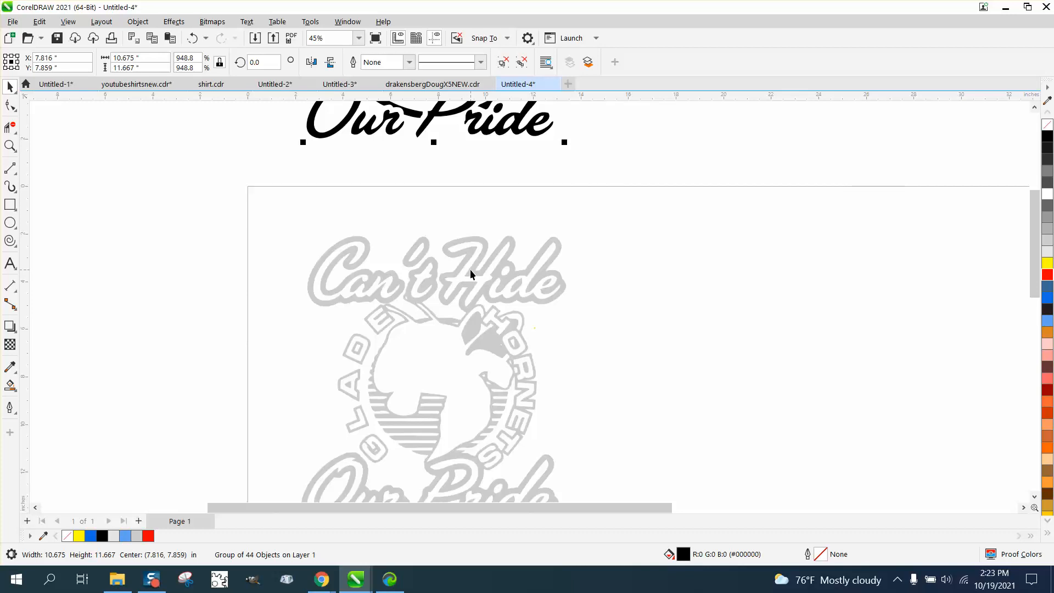
{"action": "scroll", "coordinate": [469, 269], "scroll_direction": "down", "scroll_amount": 2}
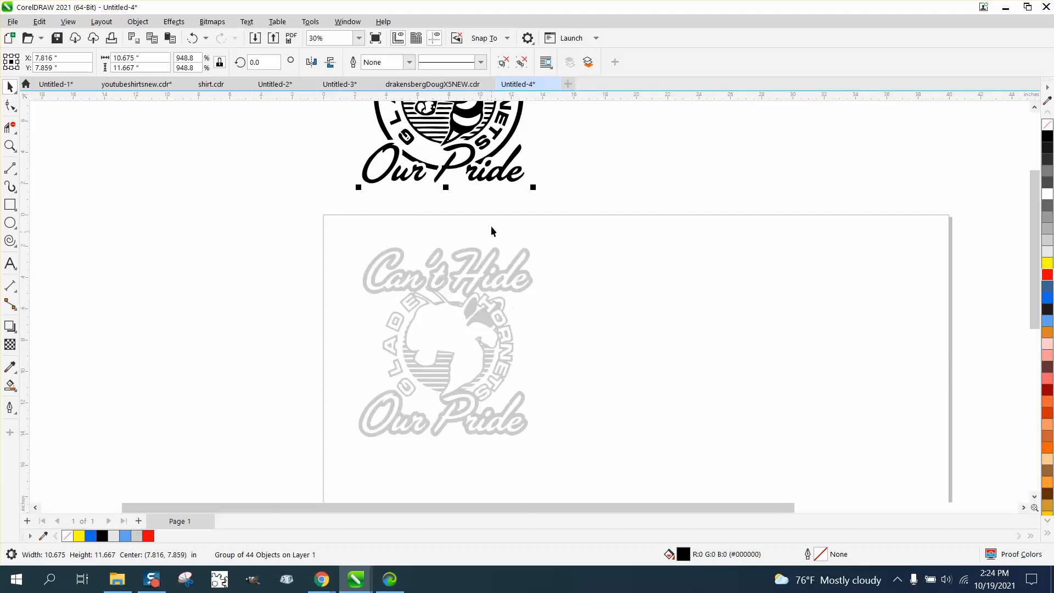
{"action": "key", "text": "Down"}
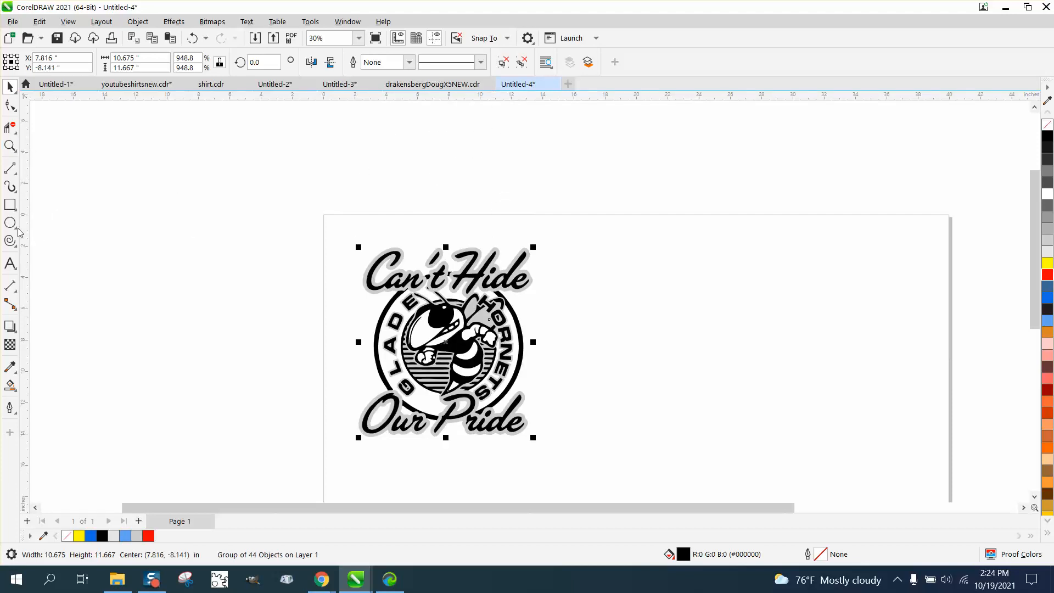
Draw a rectangle about 14.4 by 14.4 inches around the whole logo and fill it with orange #DC8424.
{"action": "left_click", "coordinate": [10, 204]}
{"action": "mouse_move", "coordinate": [341, 230]}
{"action": "left_mouse_down"}
{"action": "mouse_move", "coordinate": [388, 306]}
{"action": "mouse_move", "coordinate": [565, 435]}
{"action": "mouse_move", "coordinate": [565, 455]}
{"action": "left_mouse_up"}
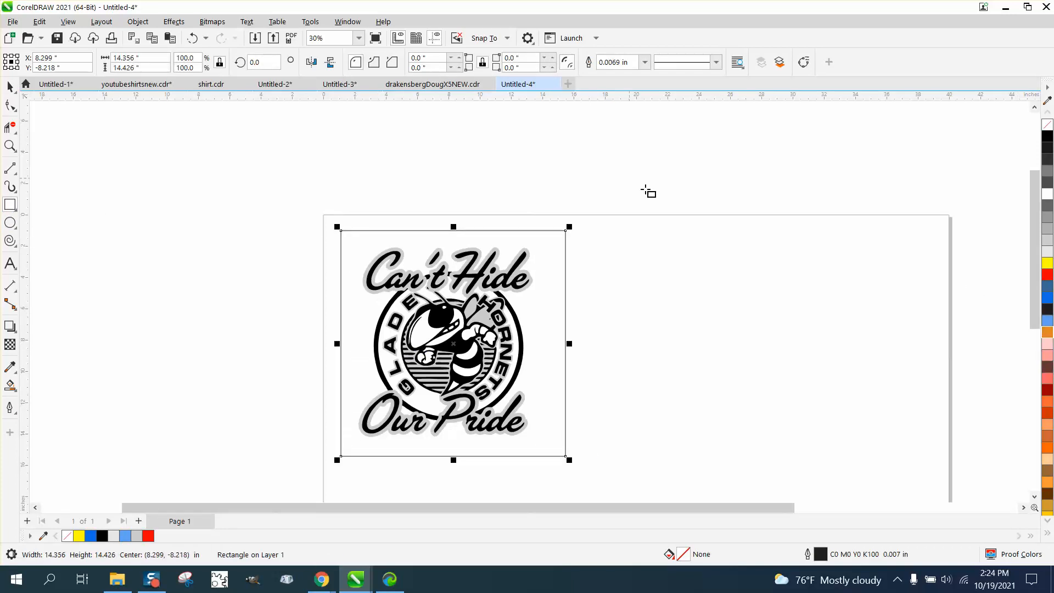
{"action": "left_click", "coordinate": [1048, 332]}
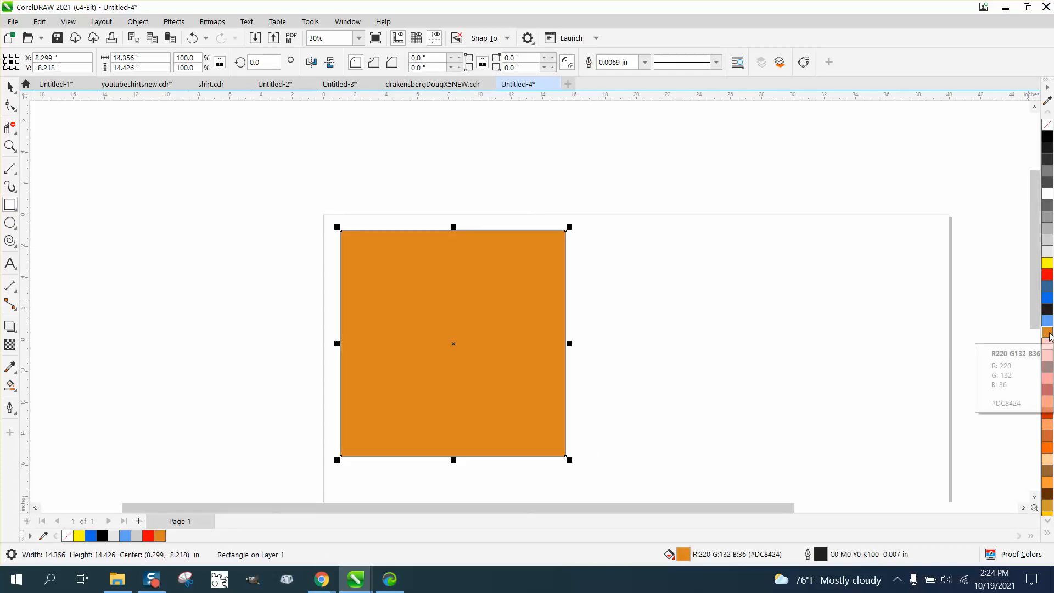
Send the orange rectangle behind the logo artwork and deselect it.
{"action": "key", "text": "shift+Page_Down"}
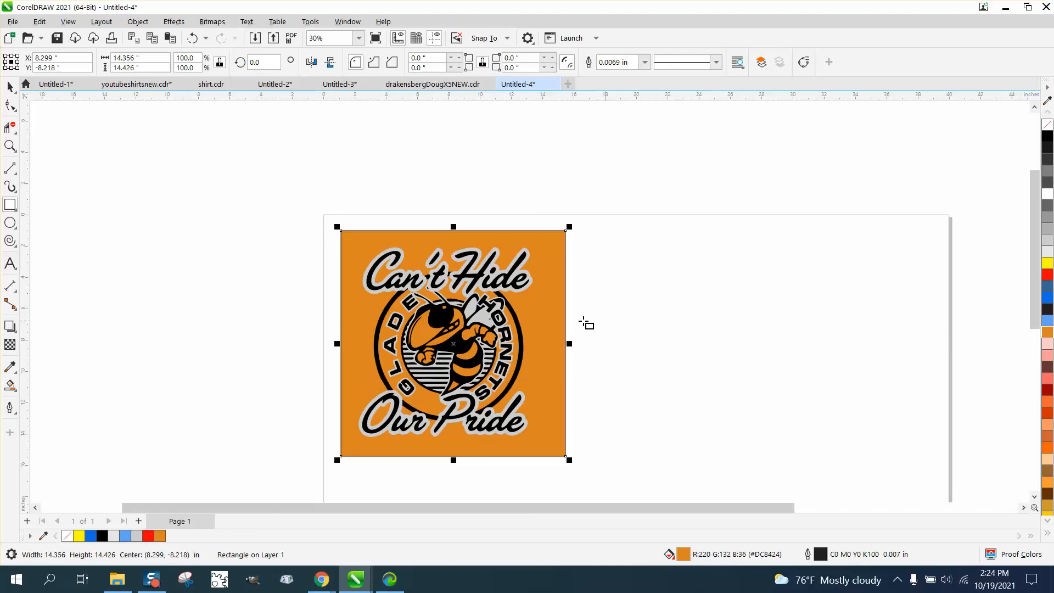
{"action": "left_click", "coordinate": [10, 87]}
{"action": "left_click", "coordinate": [129, 143]}
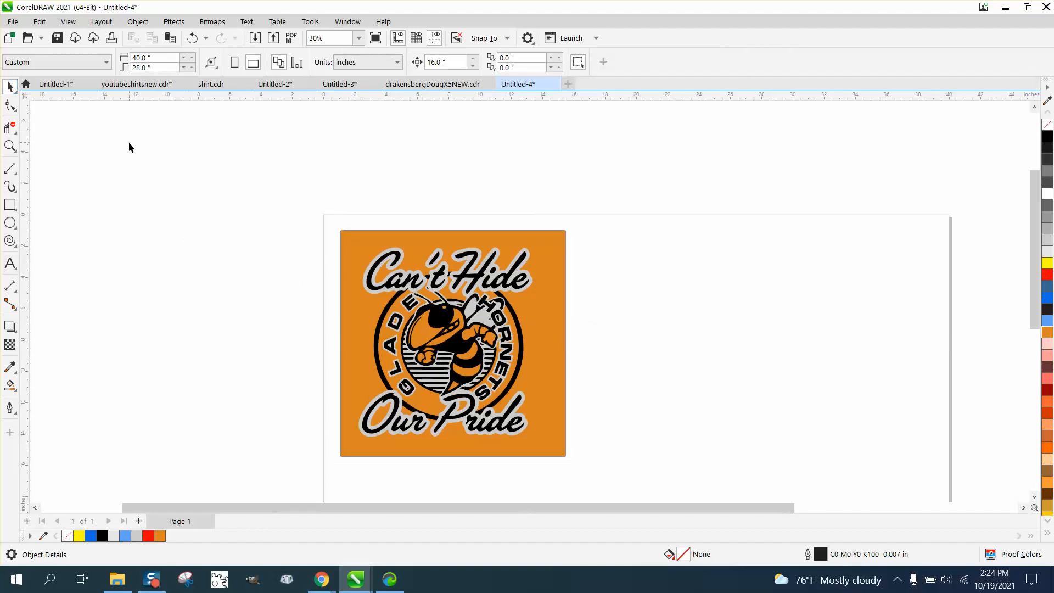